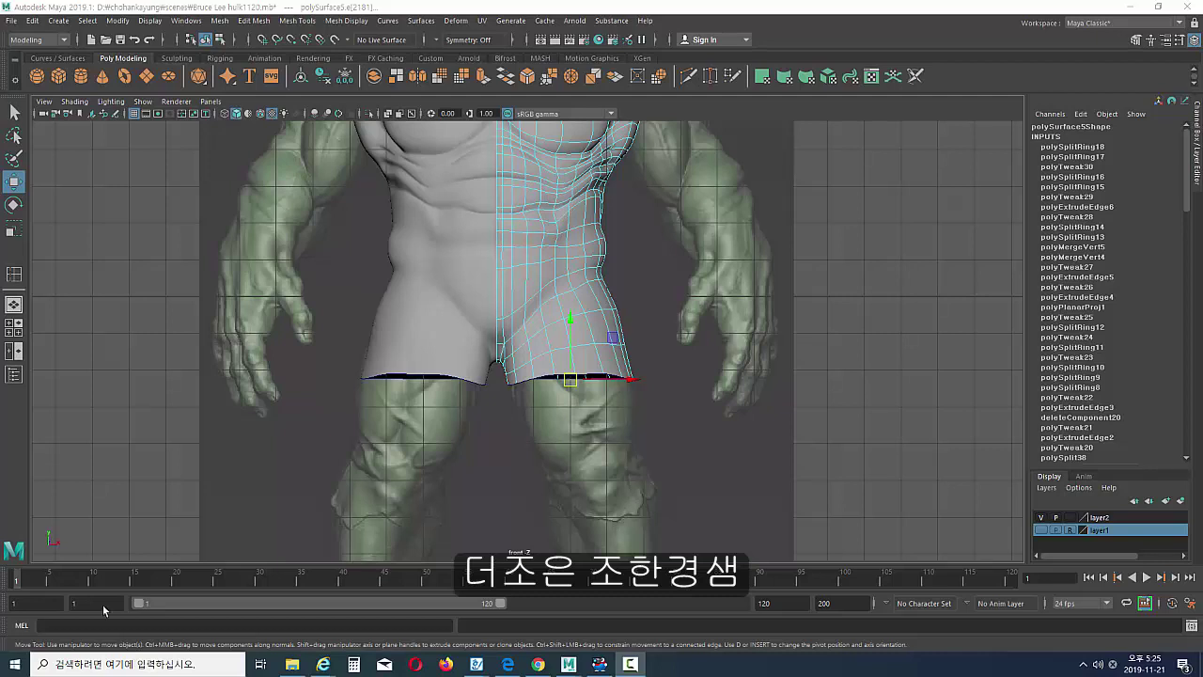
- Extrude the leg's bottom edge loop, pull it down over the thigh and scale it inward
click(487, 77)
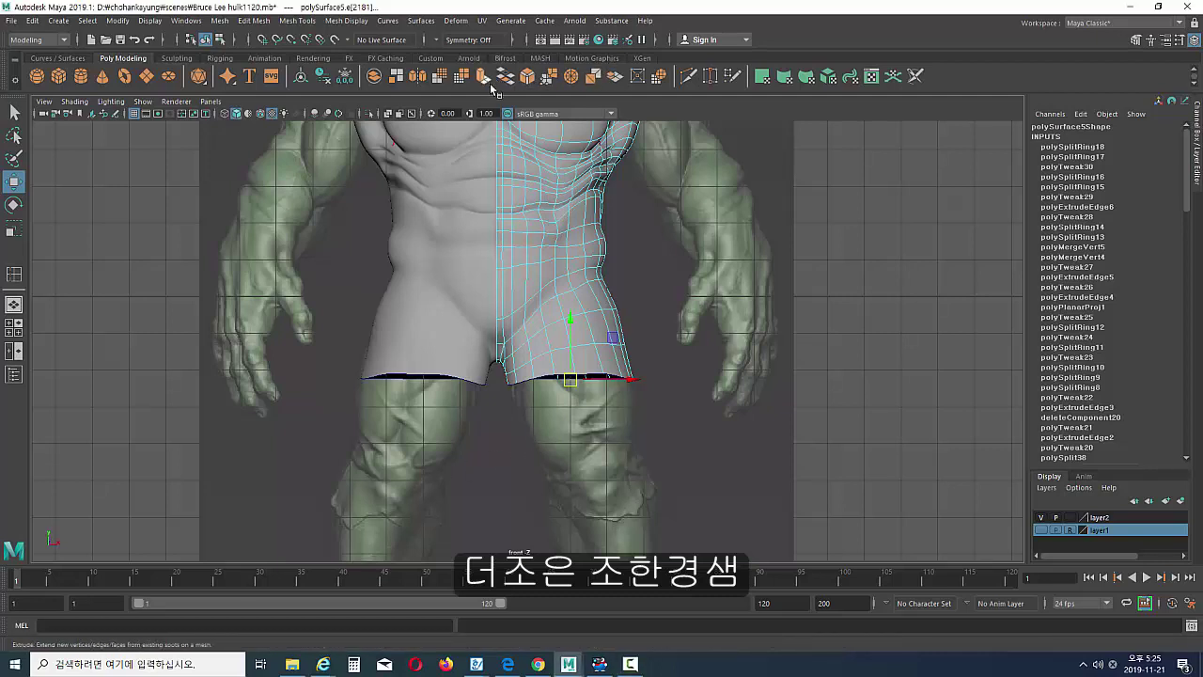
drag(568, 324, 573, 430)
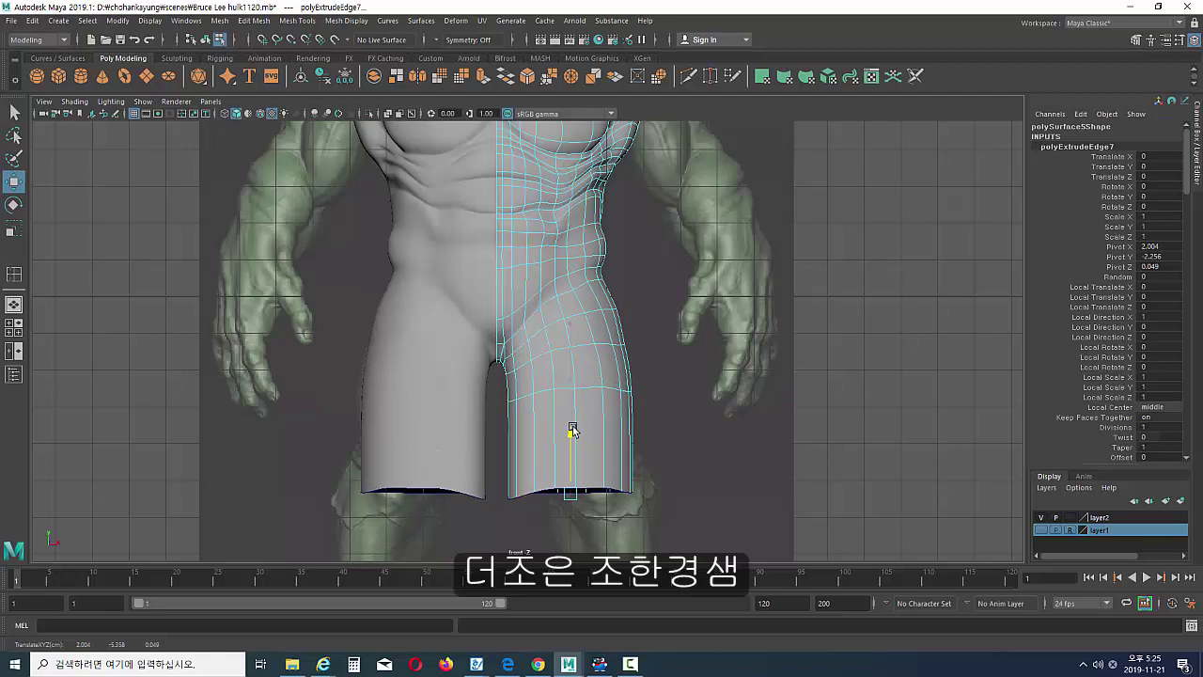
key(r)
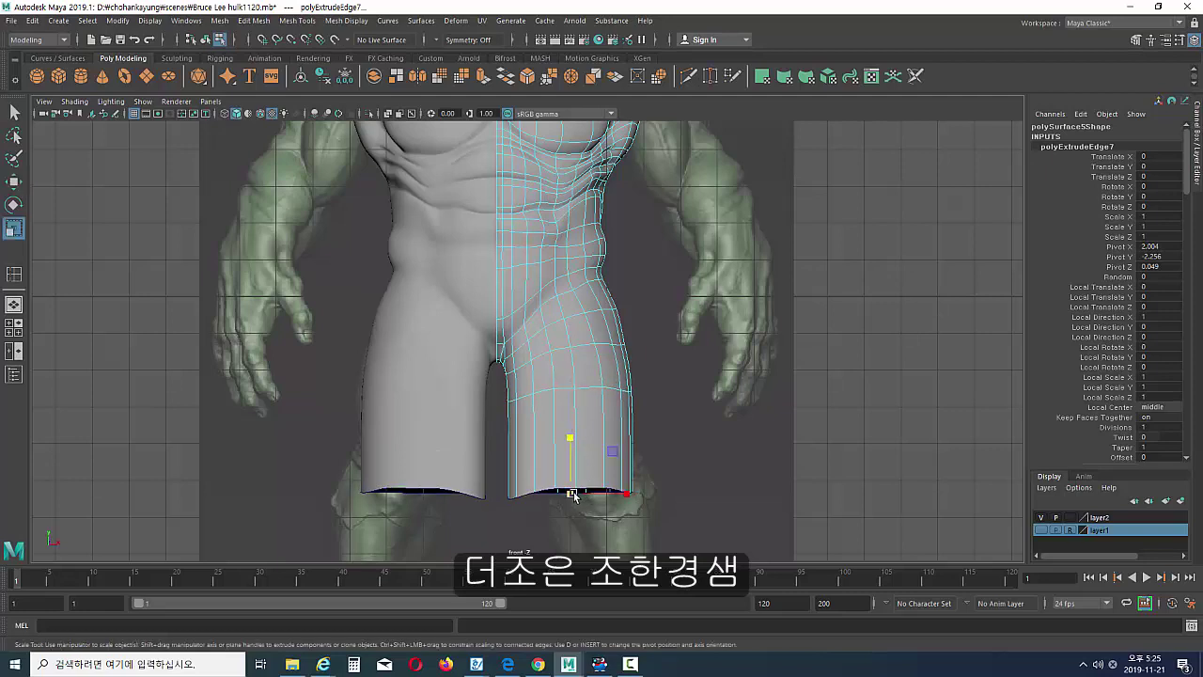
drag(572, 494, 548, 502)
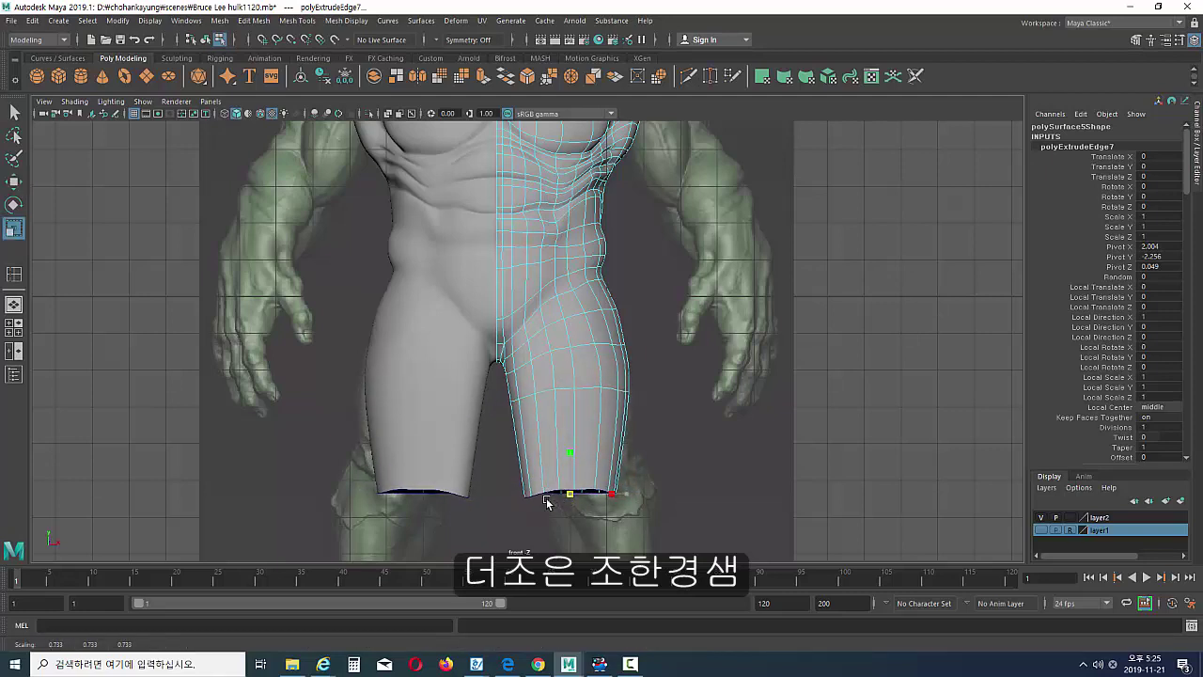
key(w)
drag(620, 494, 629, 494)
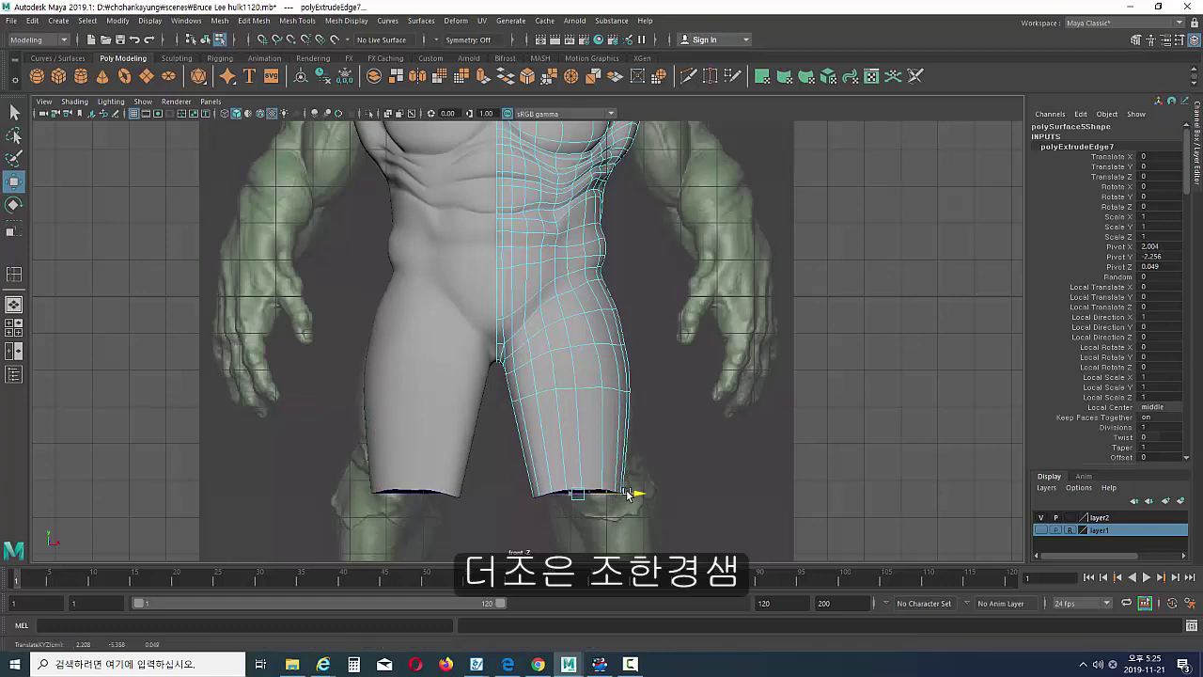
- Try widening the thigh hems outward, then undo the widening and re-centre on the hips
scroll(720, 416, up, 2)
scroll(725, 422, up, 2)
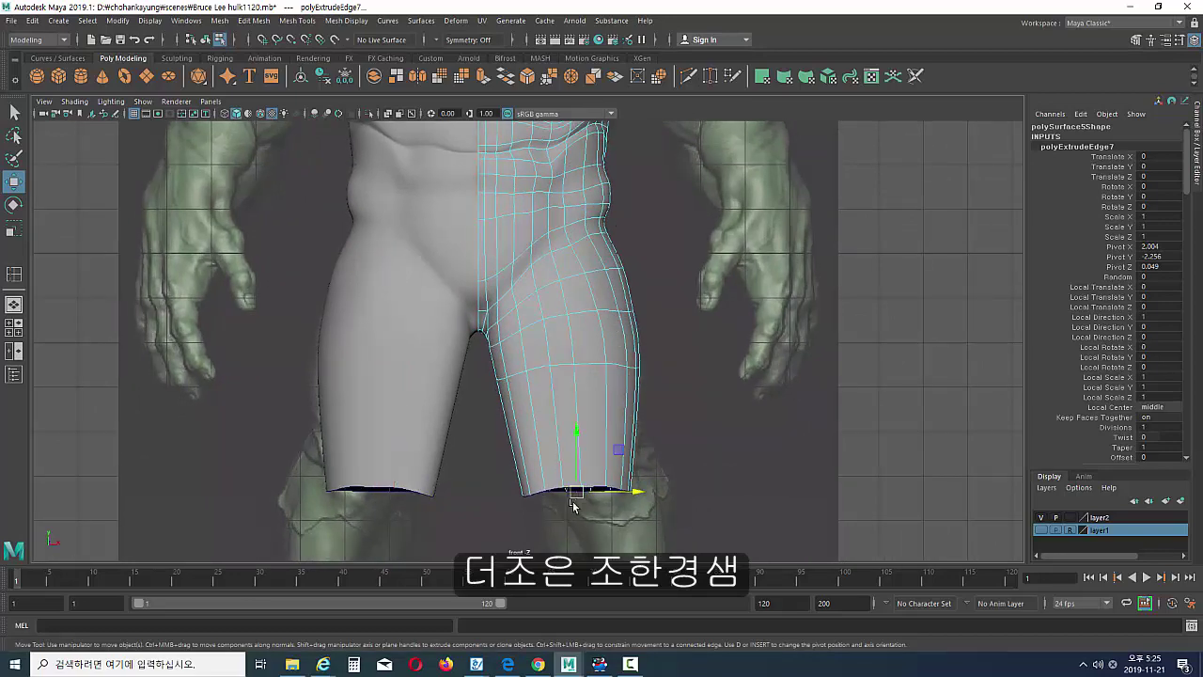
alt+middle_drag(606, 489, 606, 423)
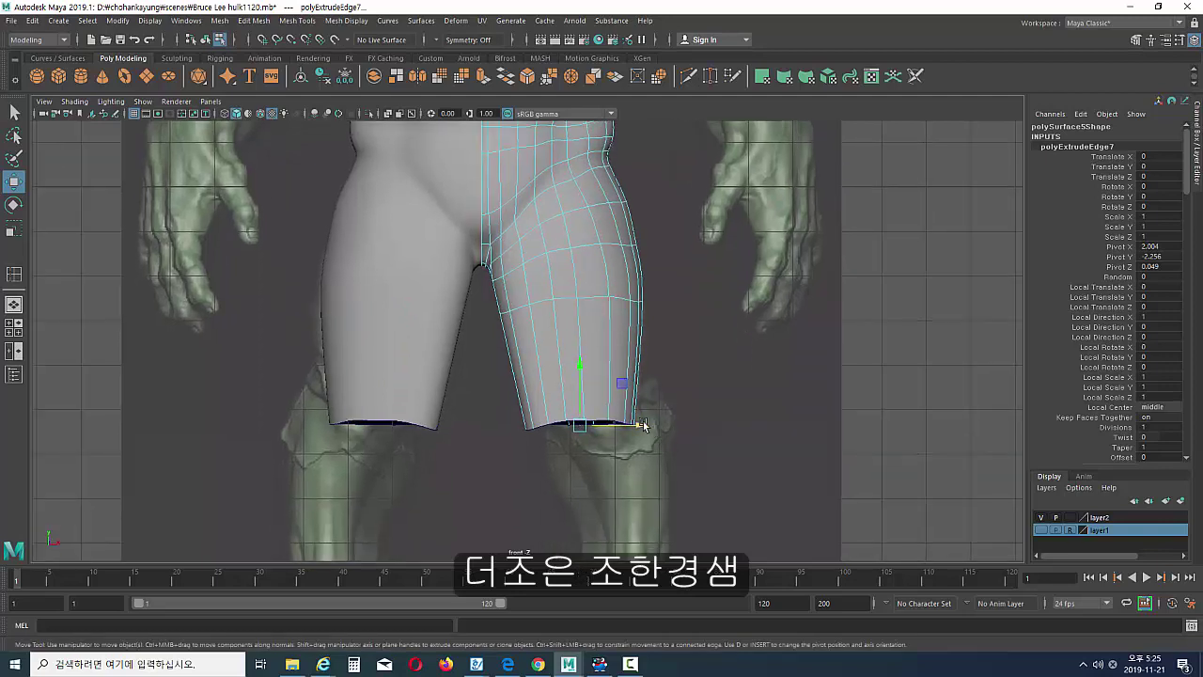
drag(643, 425, 663, 424)
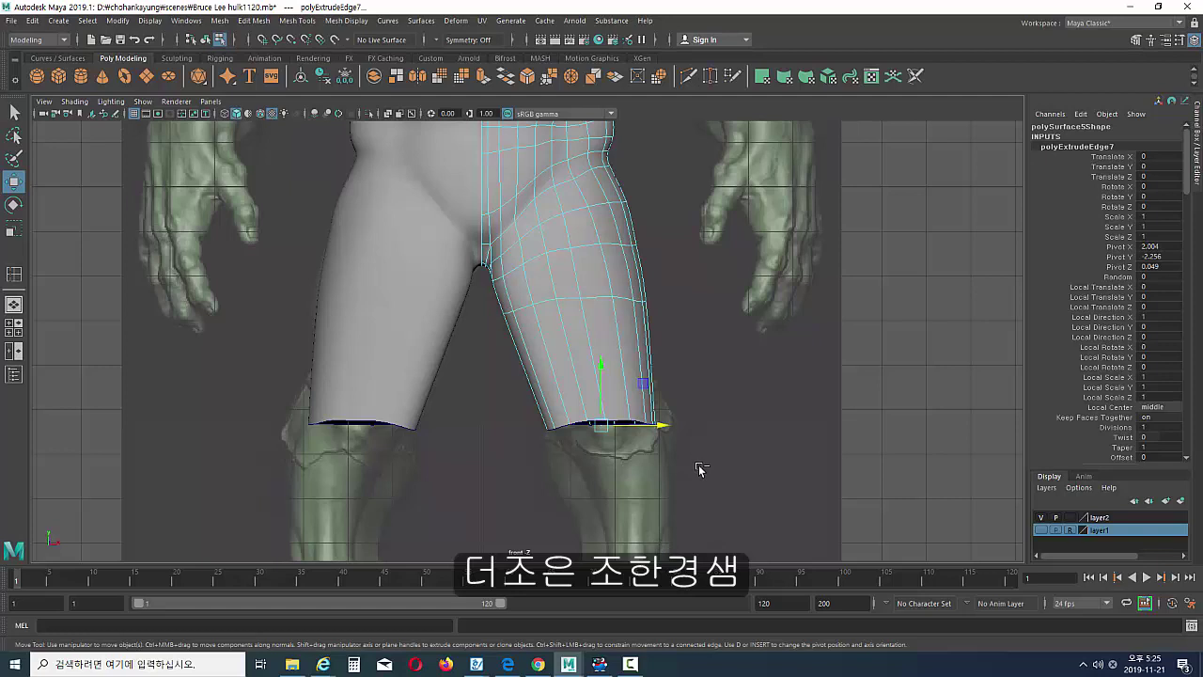
key(ctrl+z)
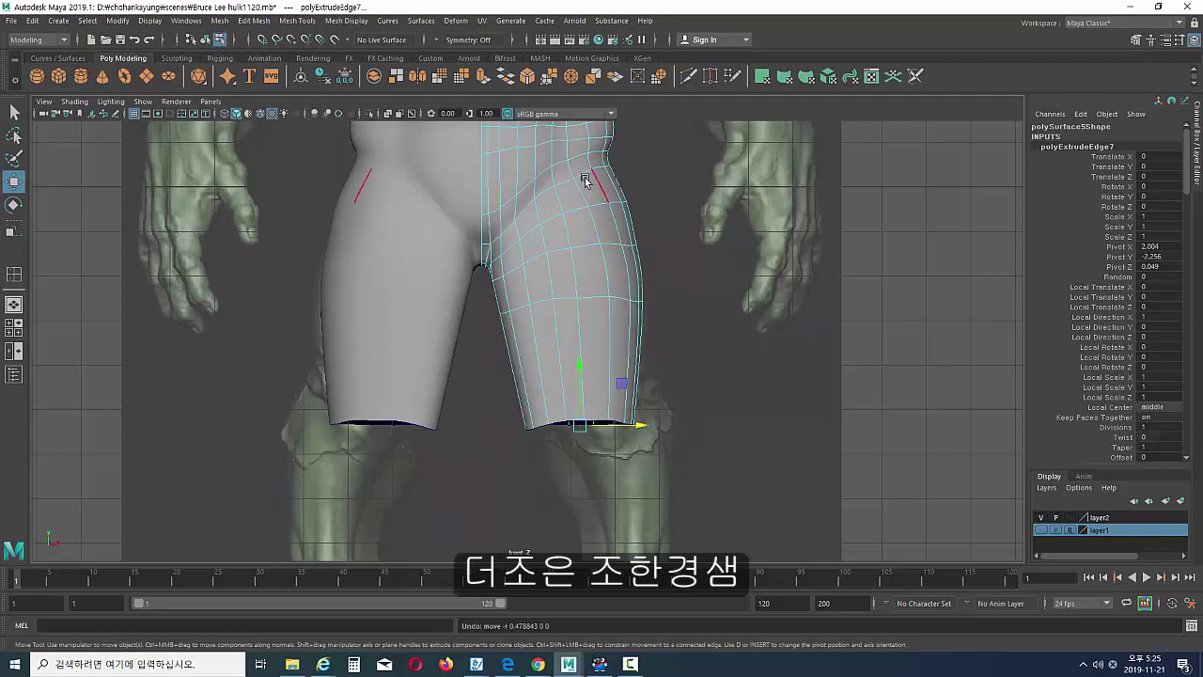
drag(574, 246, 574, 361)
drag(385, 248, 385, 421)
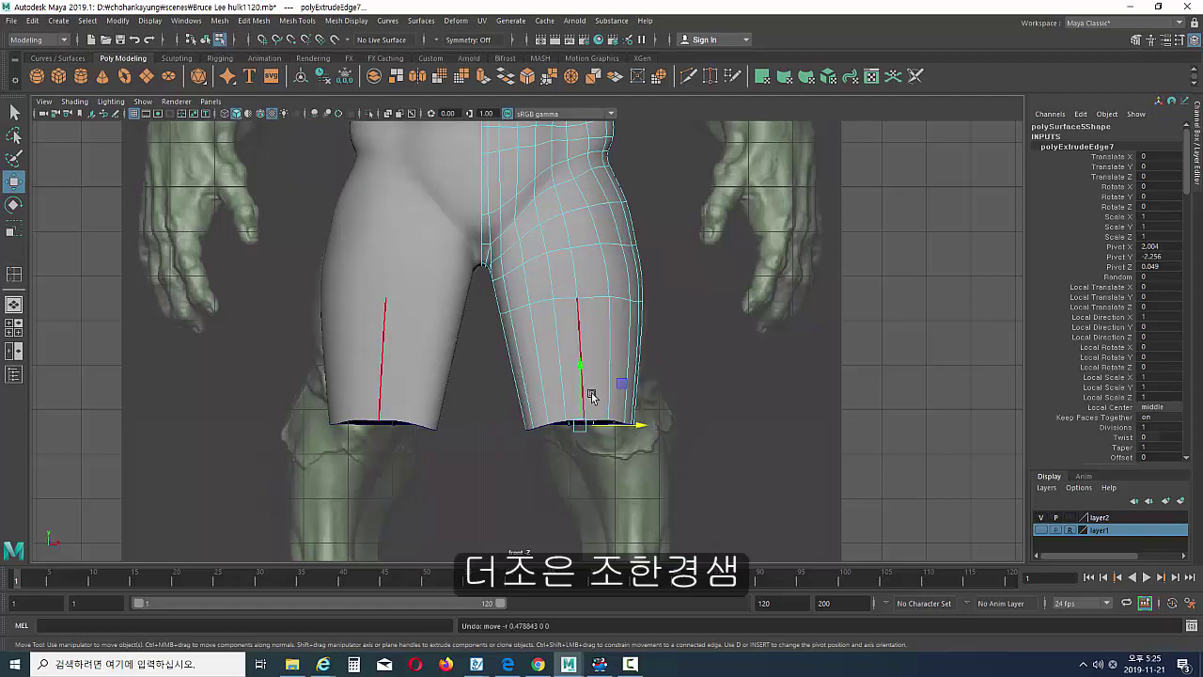
scroll(587, 419, up, 3)
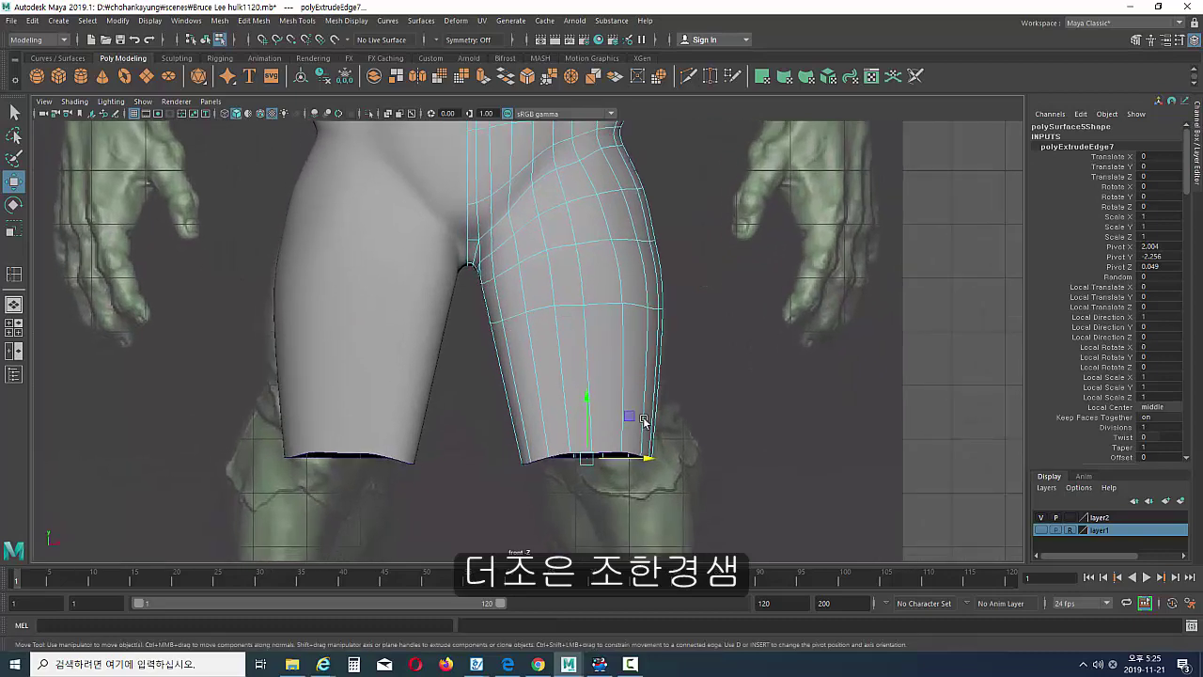
alt+middle_drag(629, 437, 645, 376)
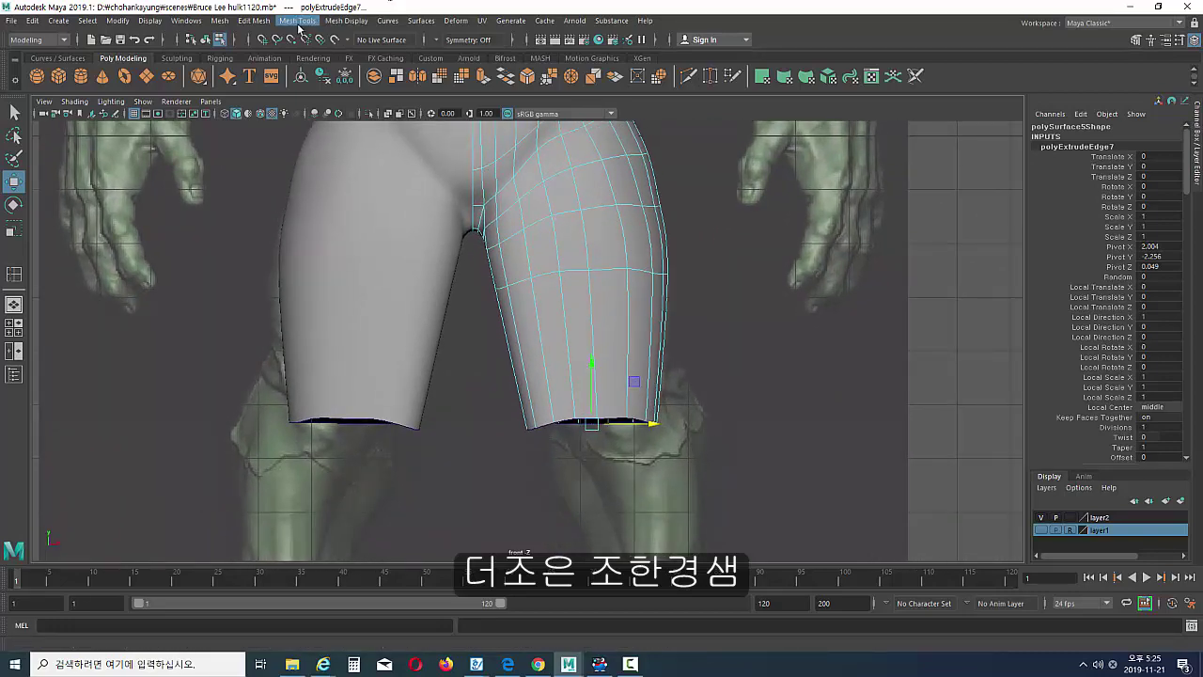
click(297, 21)
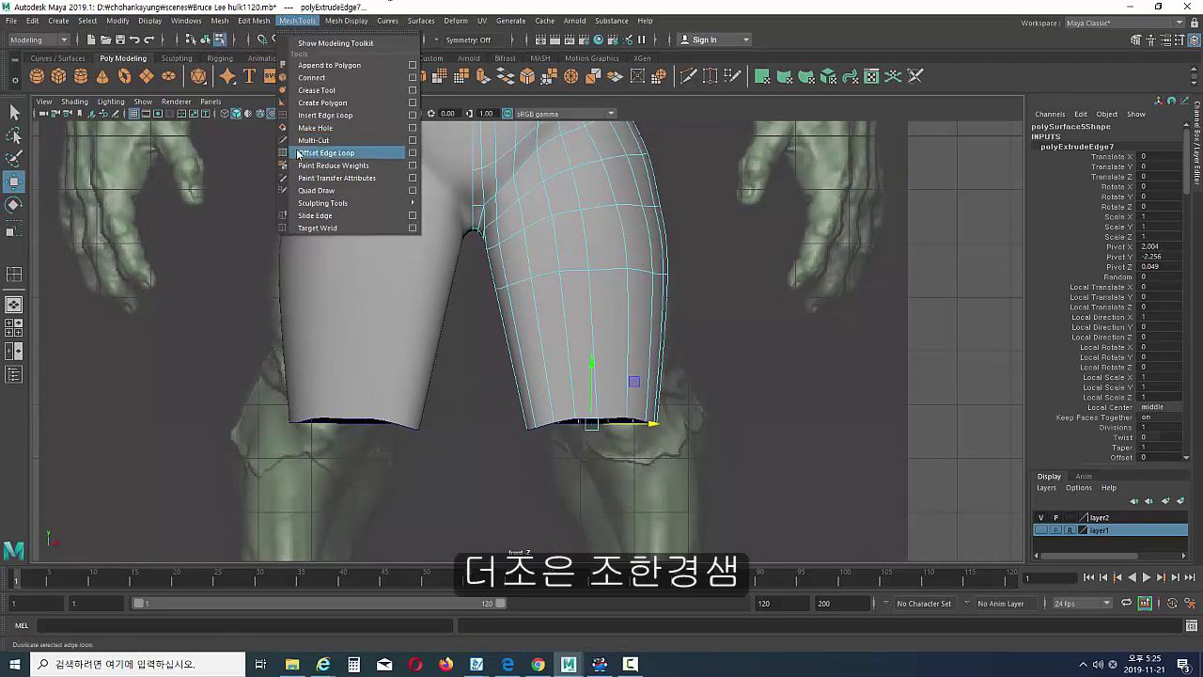
- Insert two horizontal edge loops across the lower leg just above the hem
click(320, 115)
drag(540, 329, 567, 336)
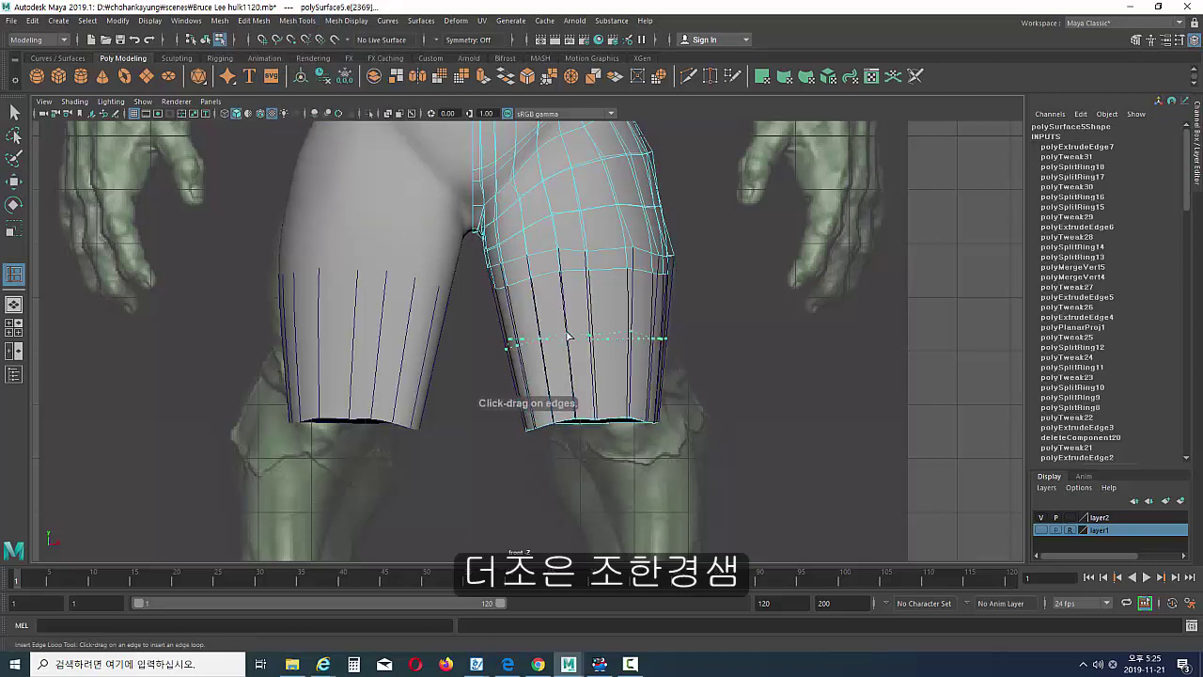
drag(564, 380, 572, 381)
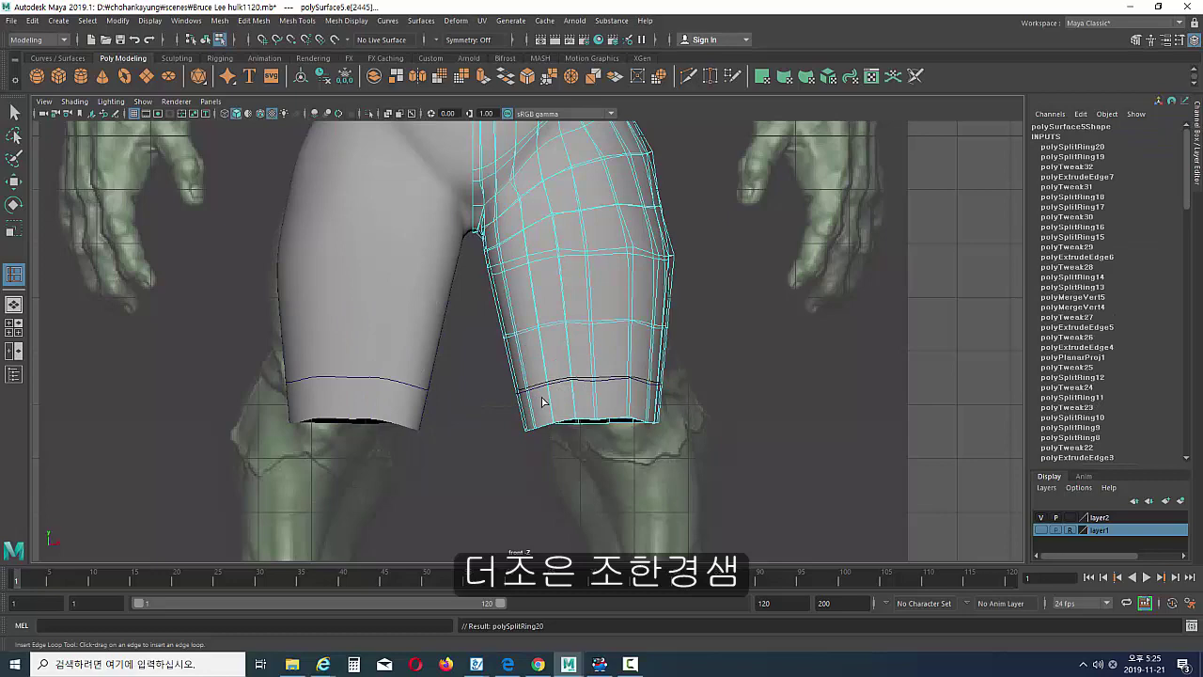
key(r)
alt+middle_drag(658, 363, 560, 382)
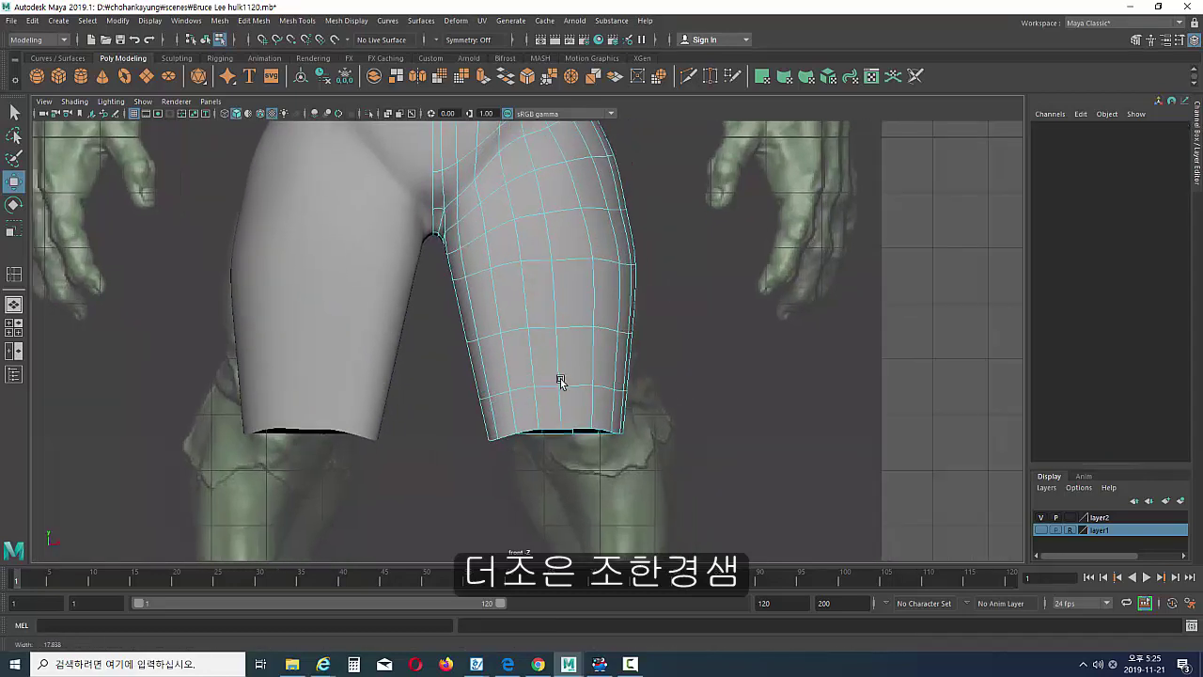
mouse_move(560, 382)
alt+right_down()
mouse_move(574, 384)
mouse_move(494, 383)
mouse_move(561, 373)
mouse_move(494, 414)
mouse_move(497, 382)
alt+right_up()
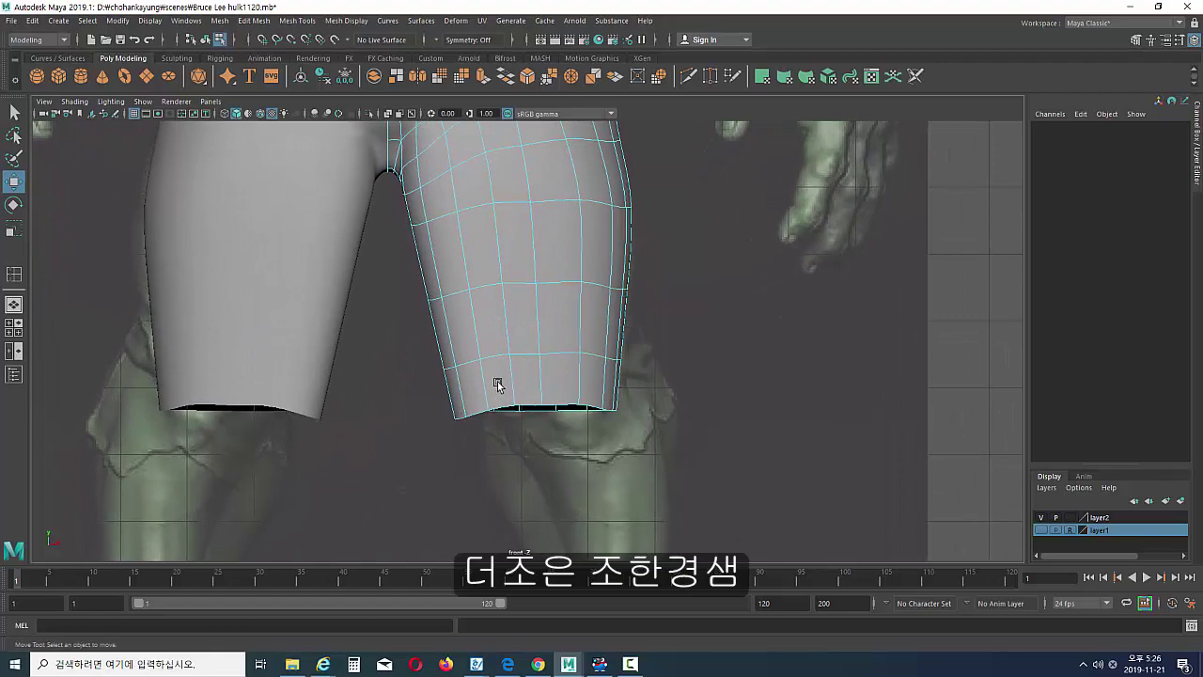
key(space)
- In perspective view, move an inner-thigh edge to reshape the leg opening
click(504, 250)
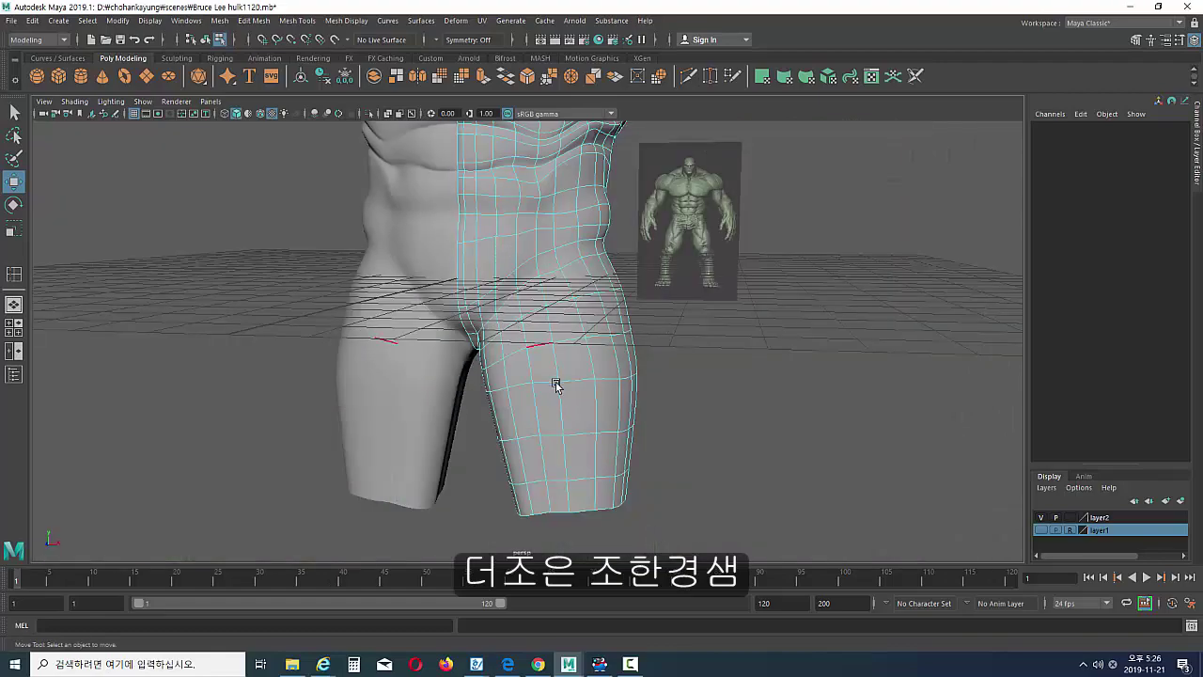
mouse_move(556, 384)
alt+mouse_down()
mouse_move(383, 389)
mouse_move(464, 368)
mouse_move(438, 357)
mouse_move(760, 352)
mouse_move(484, 376)
mouse_move(451, 362)
mouse_move(506, 281)
mouse_move(507, 252)
mouse_move(517, 322)
alt+mouse_up()
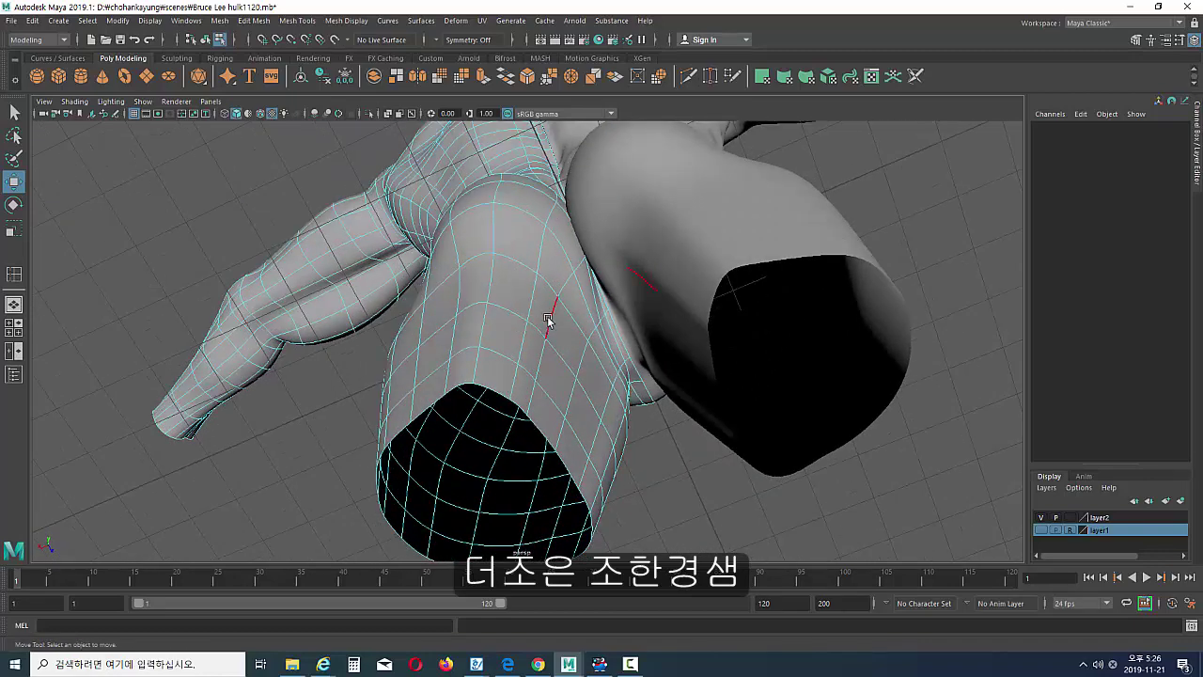
click(548, 321)
mouse_move(541, 371)
alt+mouse_down()
mouse_move(555, 345)
mouse_move(584, 362)
alt+mouse_up()
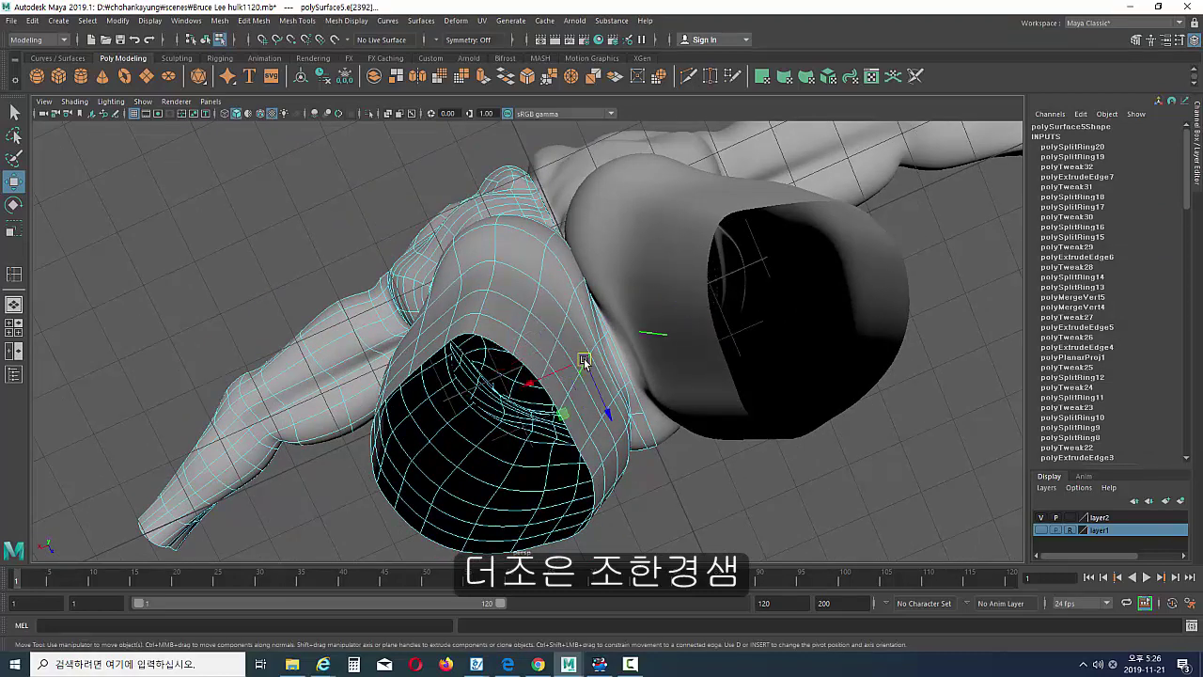
mouse_move(564, 402)
mouse_down()
mouse_move(583, 389)
mouse_move(589, 430)
mouse_up()
click(588, 448)
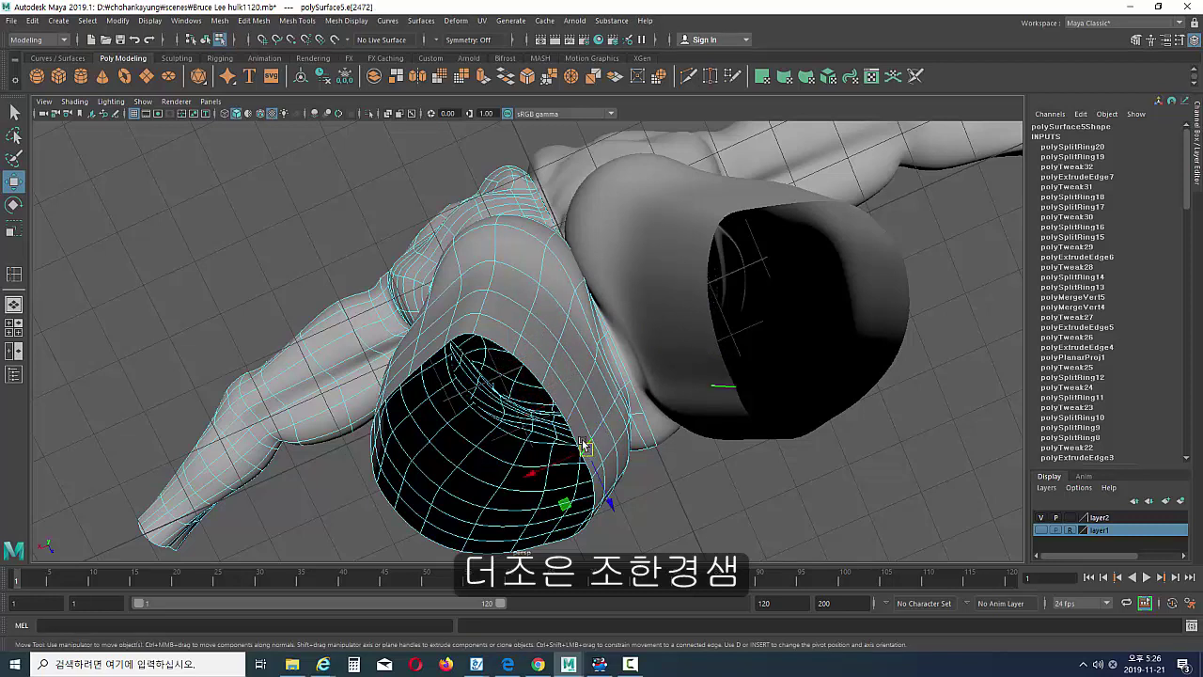
- Pull edges higher up the inner thigh to even out the edge flow
click(527, 305)
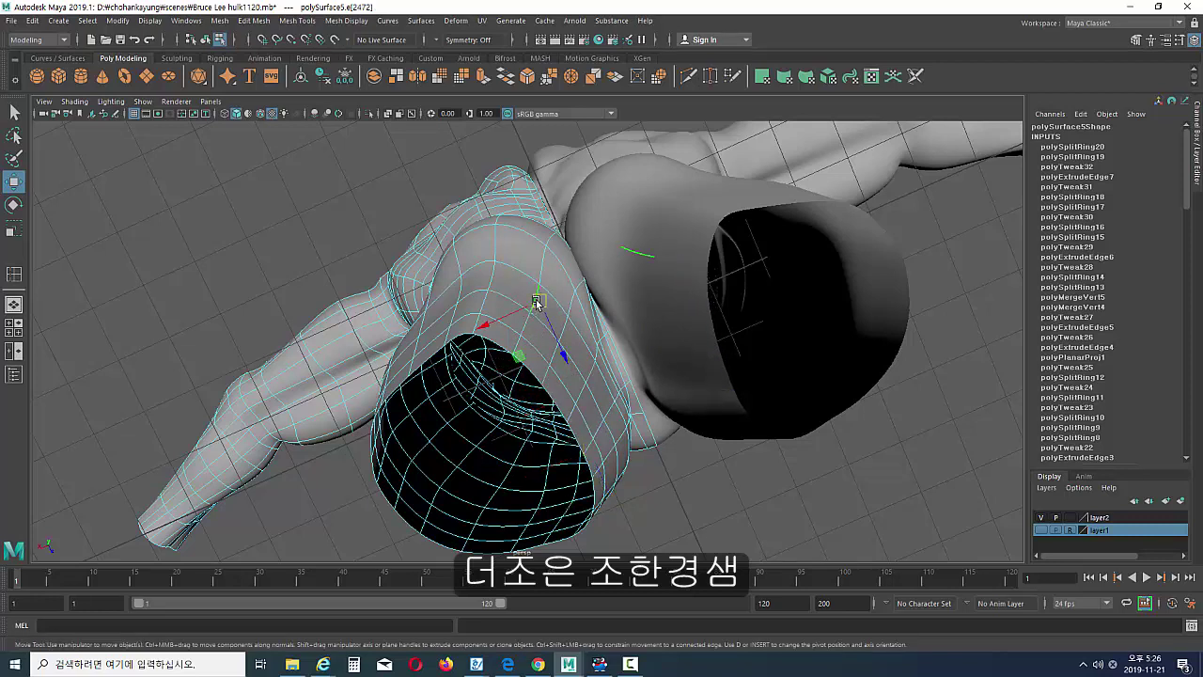
middle_drag(520, 348, 528, 320)
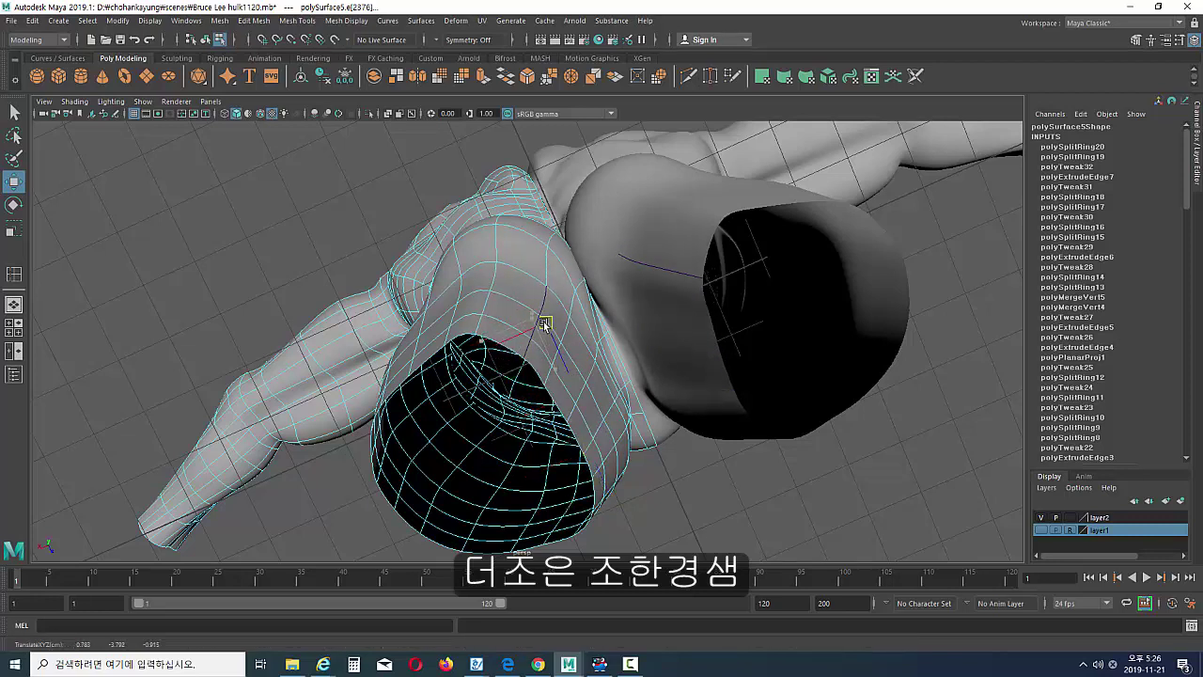
click(495, 276)
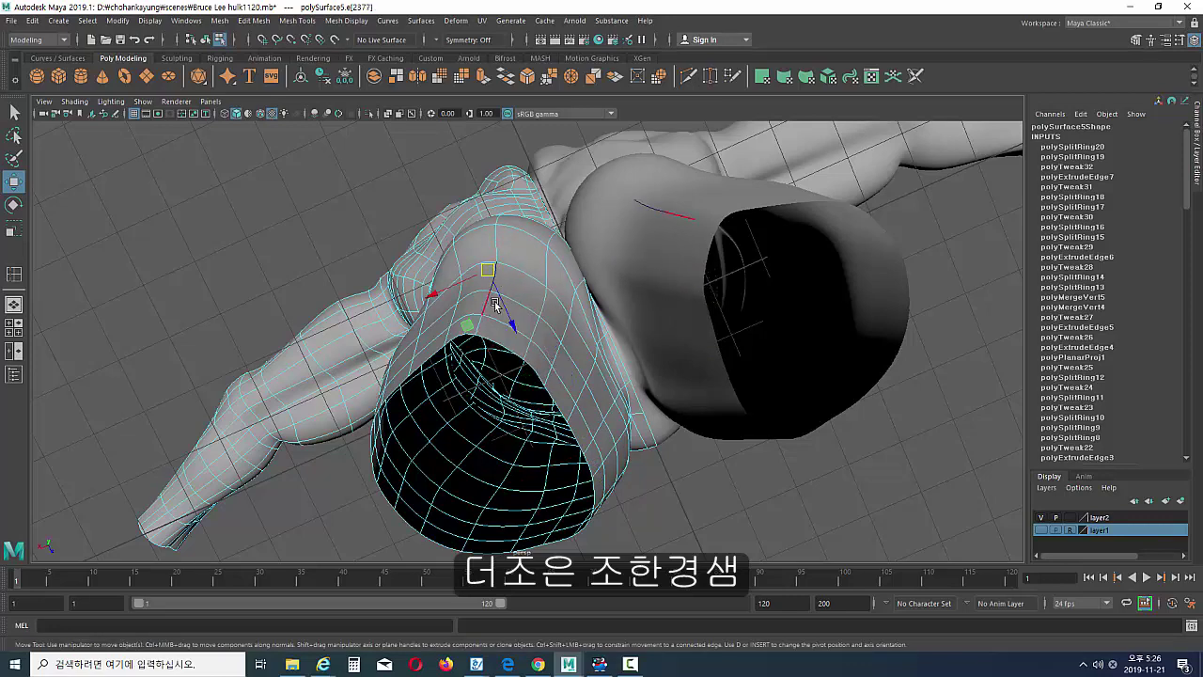
mouse_move(484, 280)
mouse_down()
mouse_move(498, 300)
mouse_move(494, 271)
mouse_up()
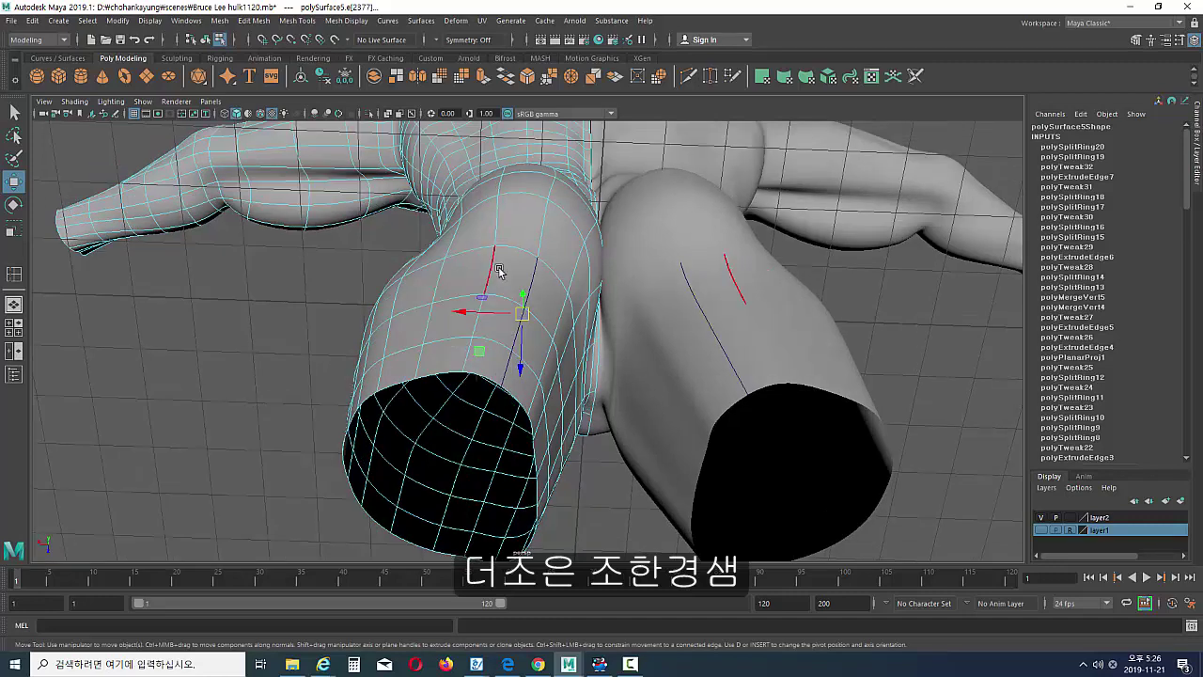
click(493, 271)
mouse_move(487, 326)
mouse_down()
mouse_move(478, 303)
mouse_move(416, 290)
mouse_move(489, 301)
mouse_up()
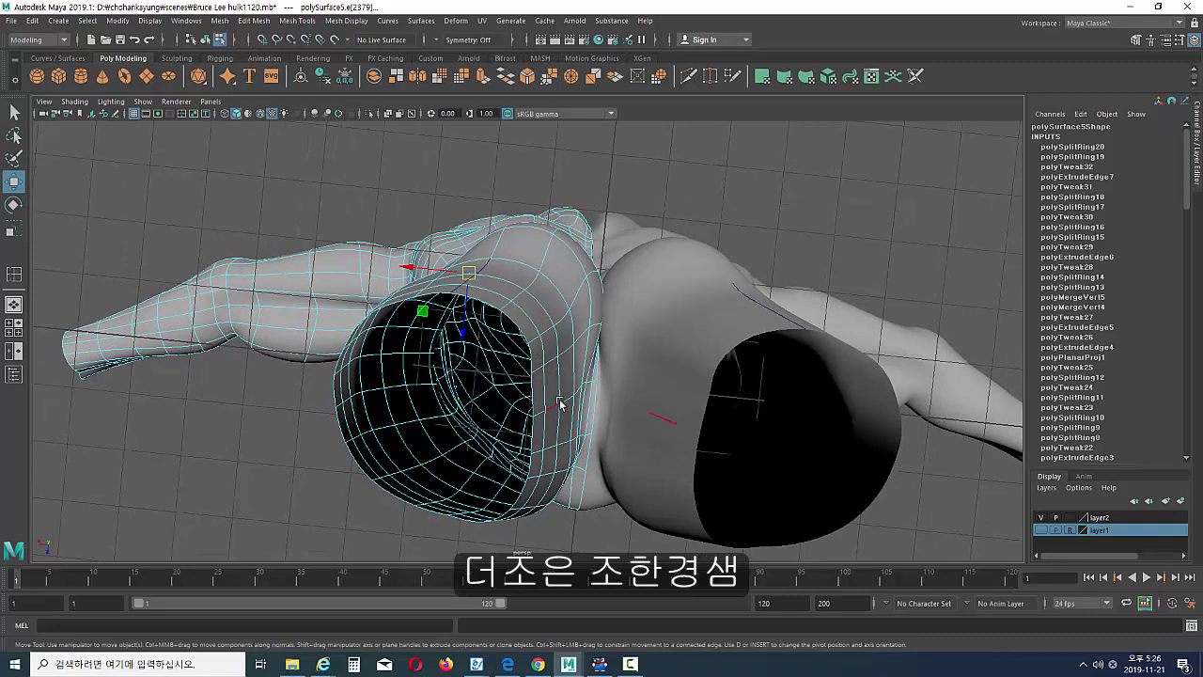
- Nudge a vertex sideways along the leg opening's inner rim
click(554, 409)
click(550, 415)
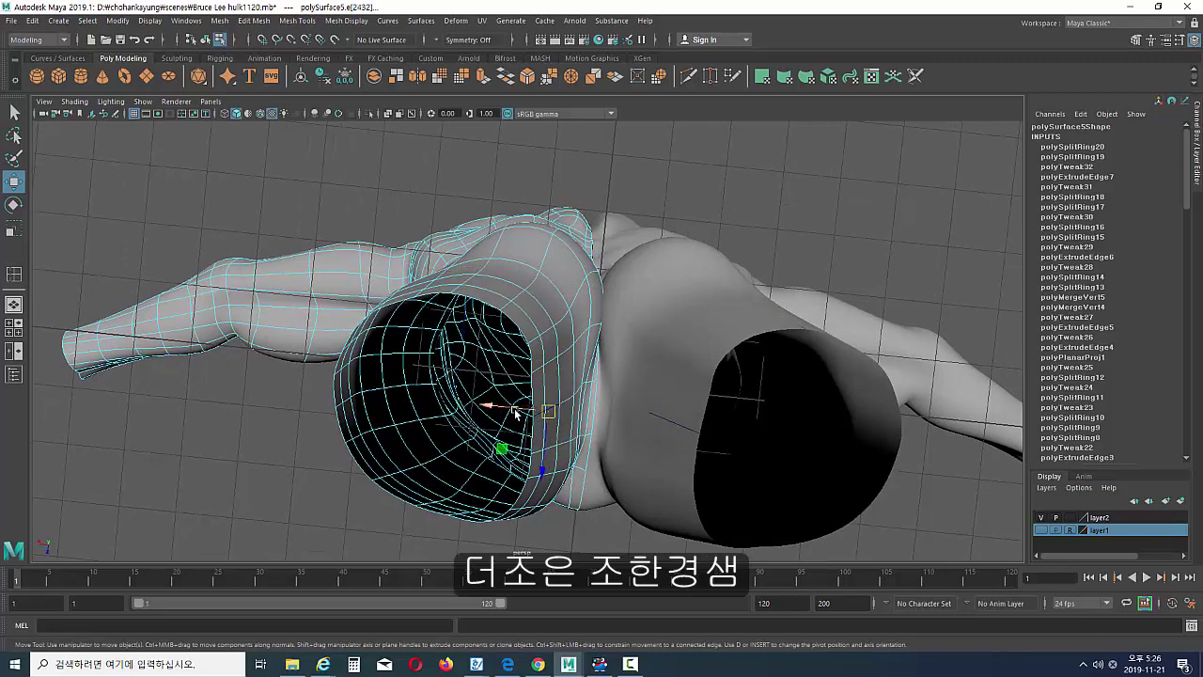
drag(515, 412, 524, 411)
click(542, 371)
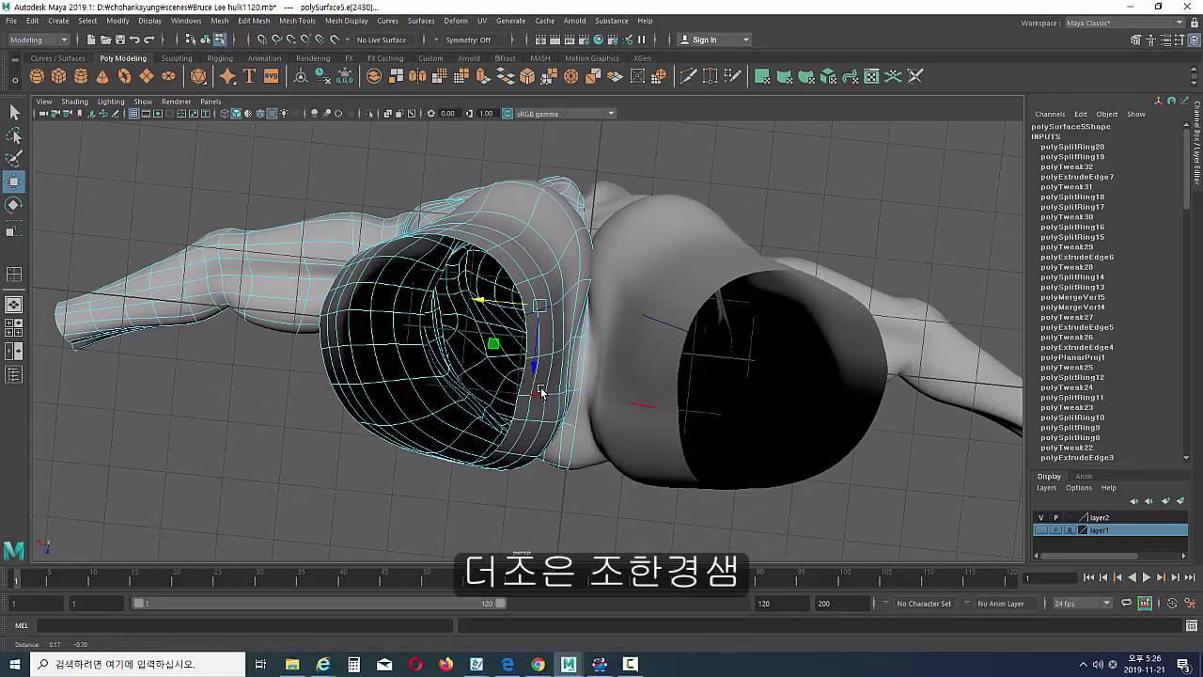
mouse_move(506, 398)
alt+mouse_down()
mouse_move(531, 395)
mouse_move(490, 389)
mouse_move(591, 399)
mouse_move(529, 392)
mouse_move(504, 322)
mouse_move(502, 332)
mouse_move(558, 328)
mouse_move(473, 309)
mouse_move(498, 331)
mouse_move(464, 340)
mouse_move(497, 297)
alt+mouse_up()
- Select edges and vertices on the back of the thigh for adjustment
click(438, 317)
click(447, 298)
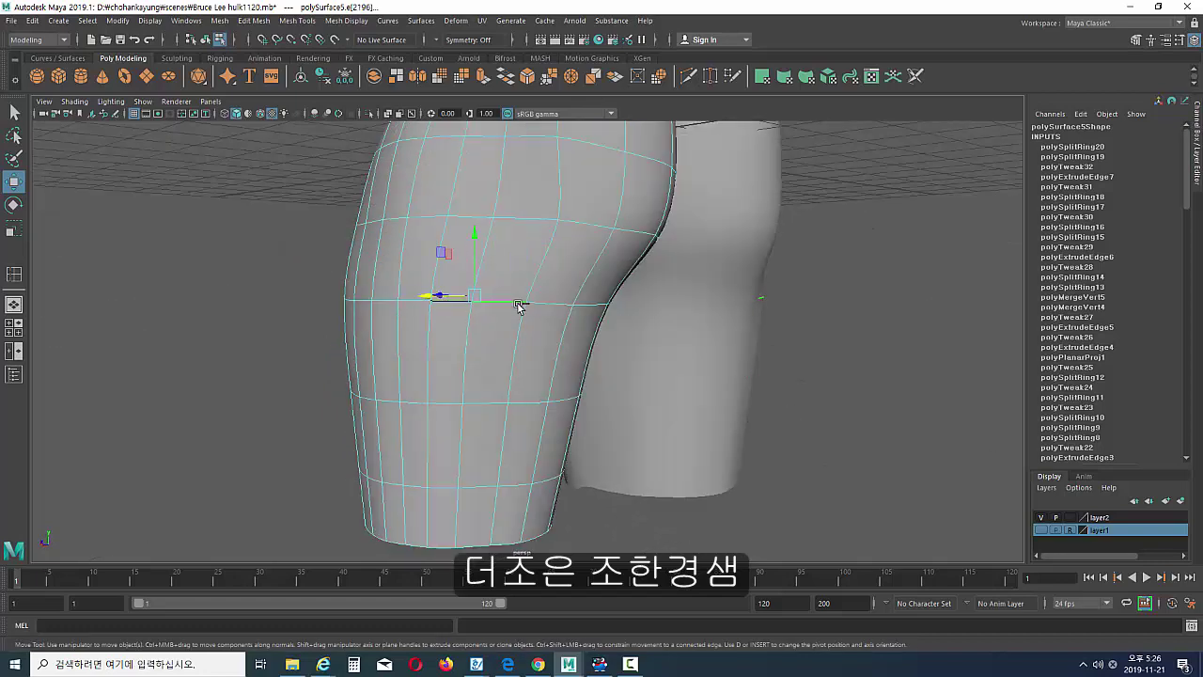
mouse_move(495, 226)
alt+mouse_down()
mouse_move(572, 257)
mouse_move(546, 257)
mouse_move(560, 230)
alt+mouse_up()
key(F9)
click(551, 261)
click(480, 260)
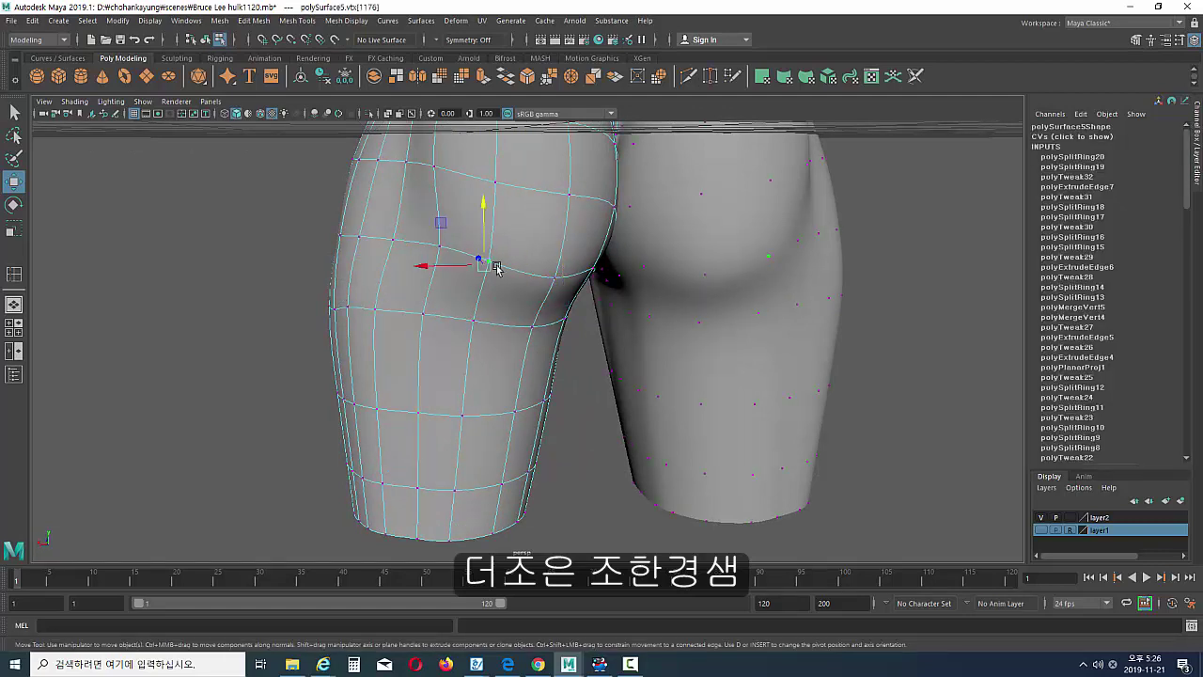
mouse_move(473, 268)
alt+mouse_down()
mouse_move(579, 278)
mouse_move(581, 338)
mouse_move(564, 272)
mouse_move(587, 280)
mouse_move(575, 254)
alt+mouse_up()
click(560, 269)
- Select a group of faces on the lower rear thigh
key(F8)
key(F8)
click(580, 279)
click(592, 276)
mouse_move(841, 168)
alt+mouse_down()
mouse_move(789, 256)
mouse_move(451, 328)
mouse_move(618, 370)
mouse_move(497, 397)
mouse_move(505, 370)
mouse_move(483, 408)
alt+mouse_up()
click(483, 407)
shift+click(490, 430)
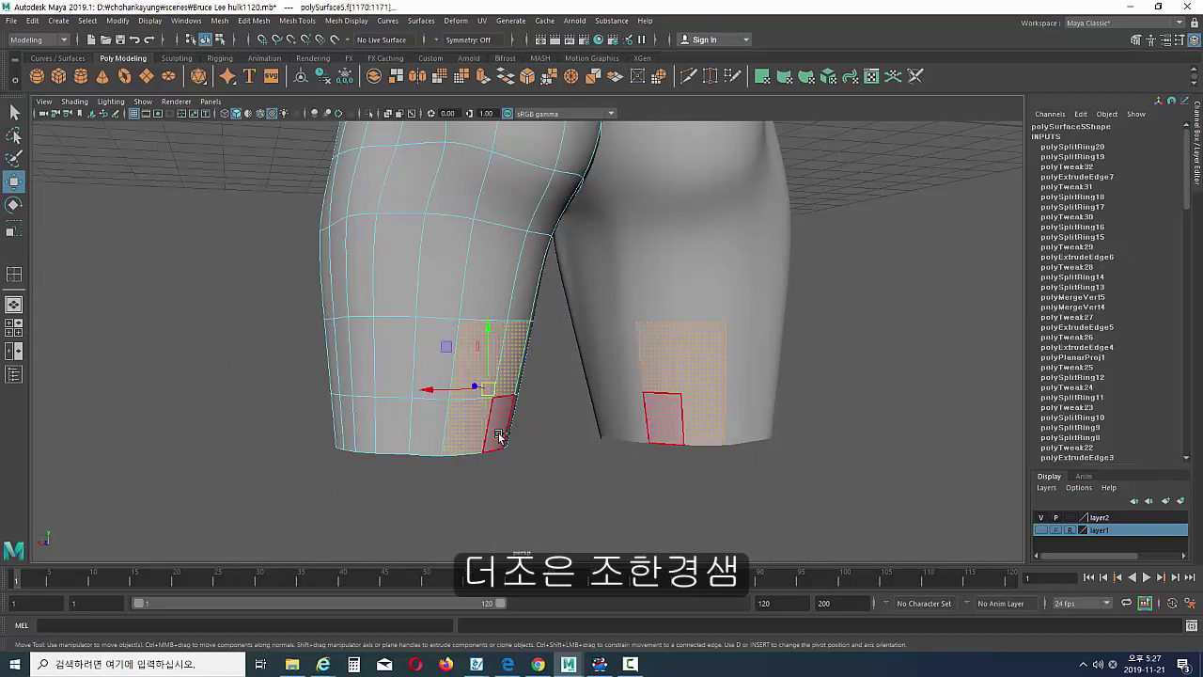
shift+click(512, 359)
alt+drag(477, 362, 517, 372)
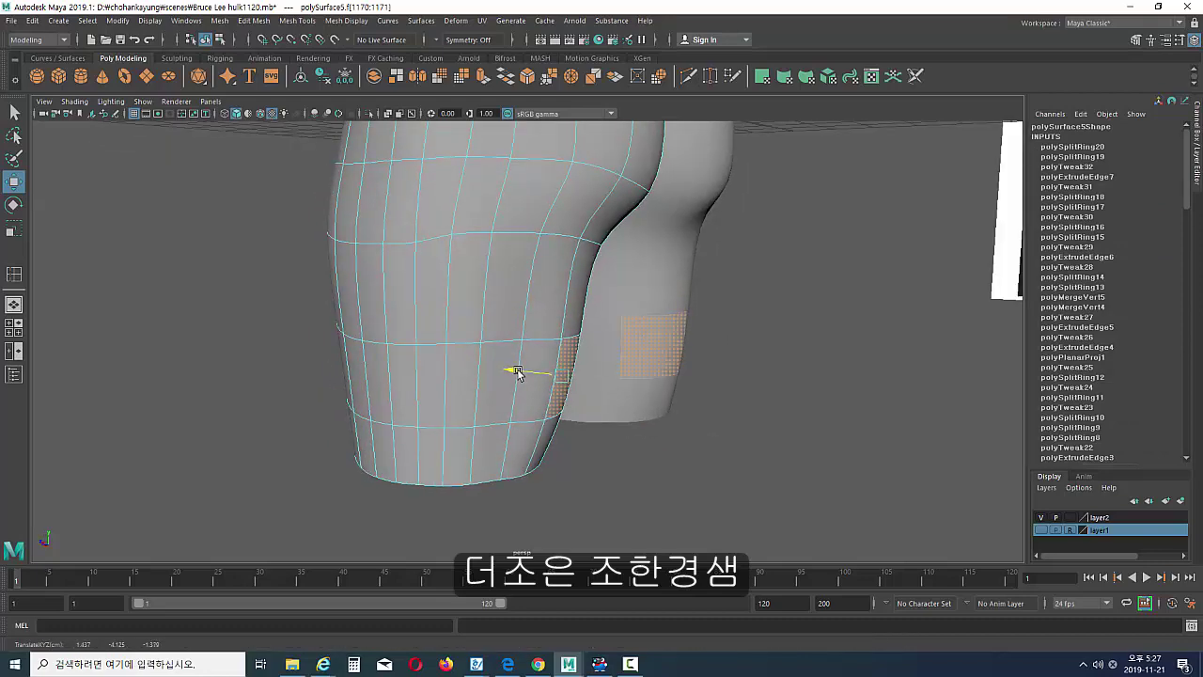
mouse_move(462, 344)
alt+mouse_down()
mouse_move(367, 360)
mouse_move(510, 360)
alt+mouse_up()
- In the orthographic side view, select faces, edges and vertices along the leg outline
key(space)
drag(321, 451, 345, 457)
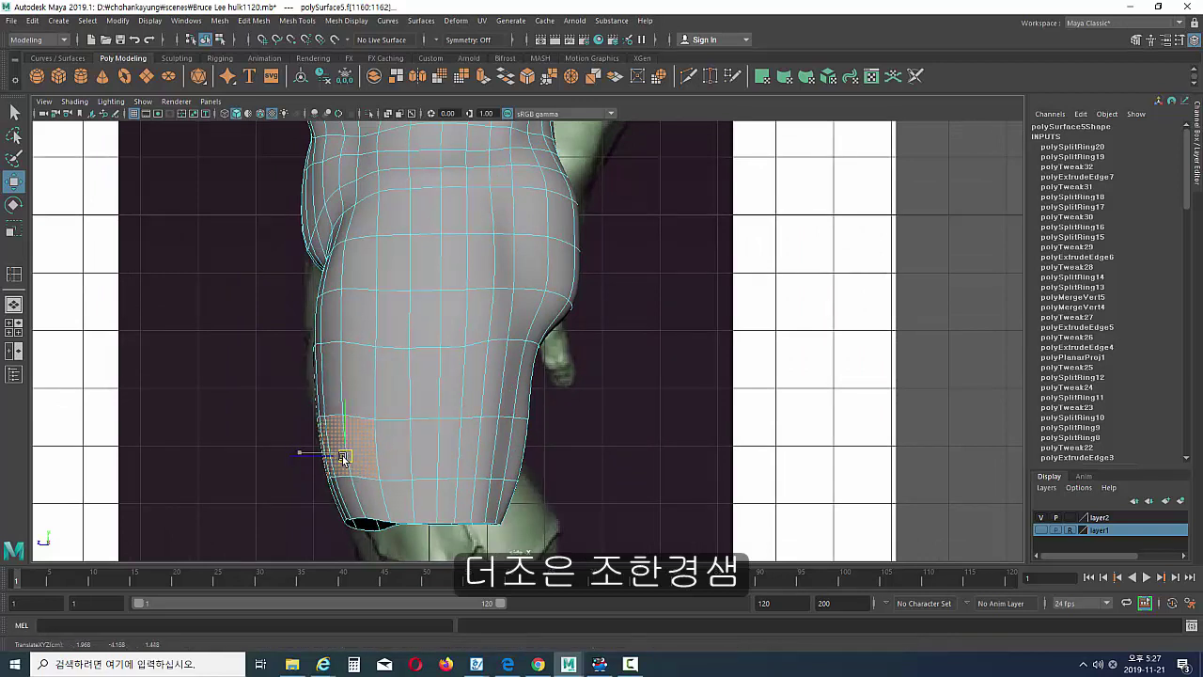
key(F10)
click(340, 380)
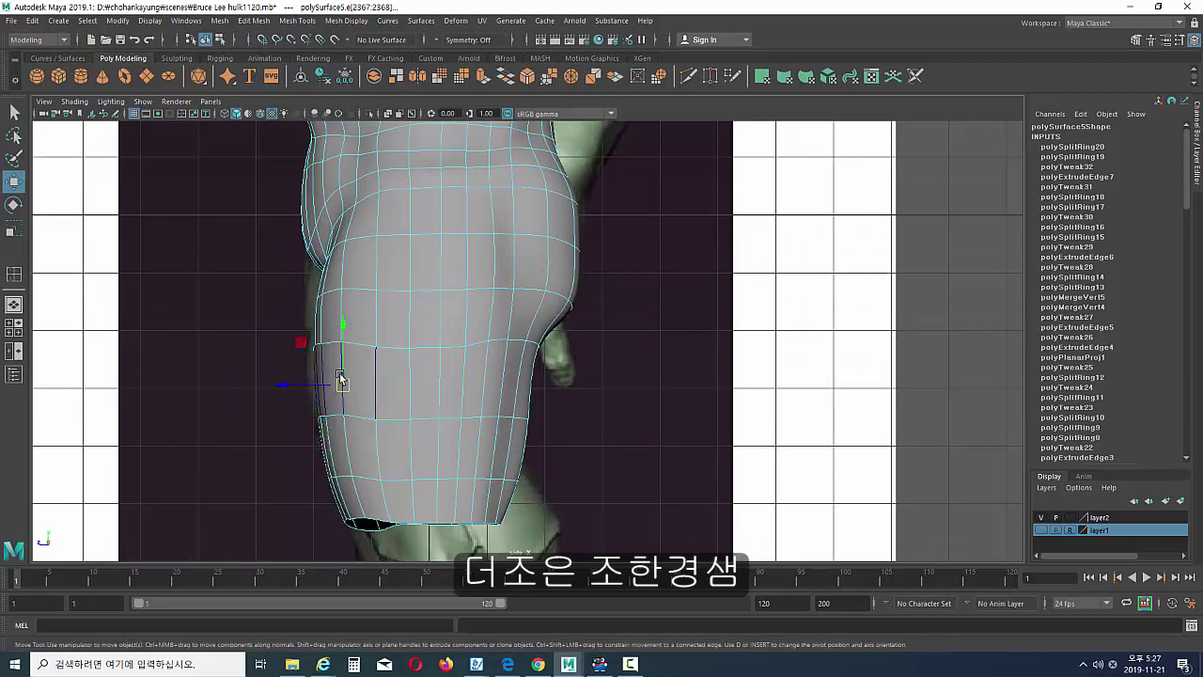
key(F9)
drag(251, 332, 386, 374)
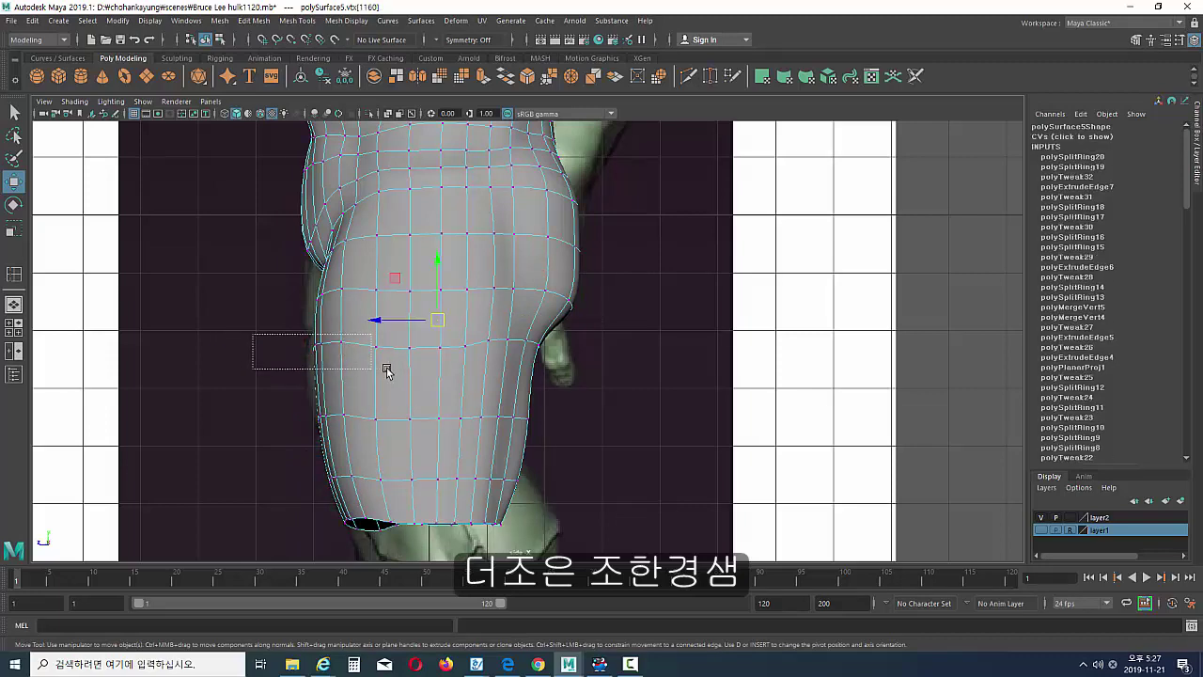
- Back in perspective, select edges on the inner thigh near the leg opening
click(336, 362)
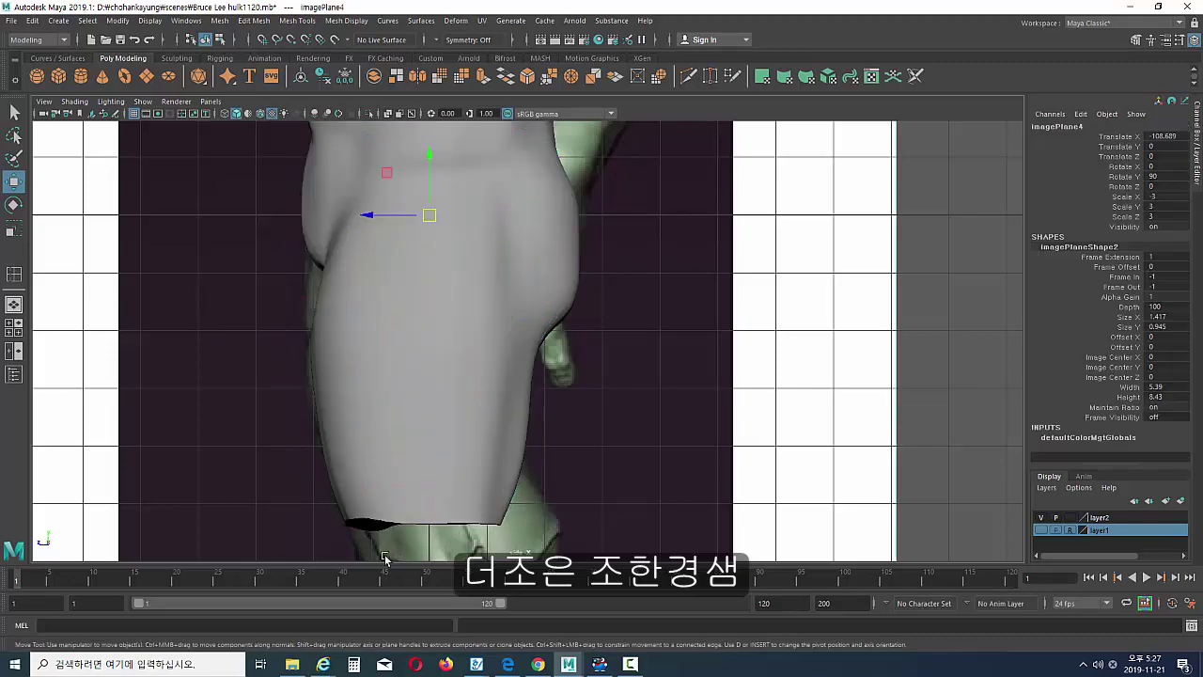
mouse_move(337, 361)
alt+mouse_down()
mouse_move(567, 346)
mouse_move(602, 303)
alt+mouse_up()
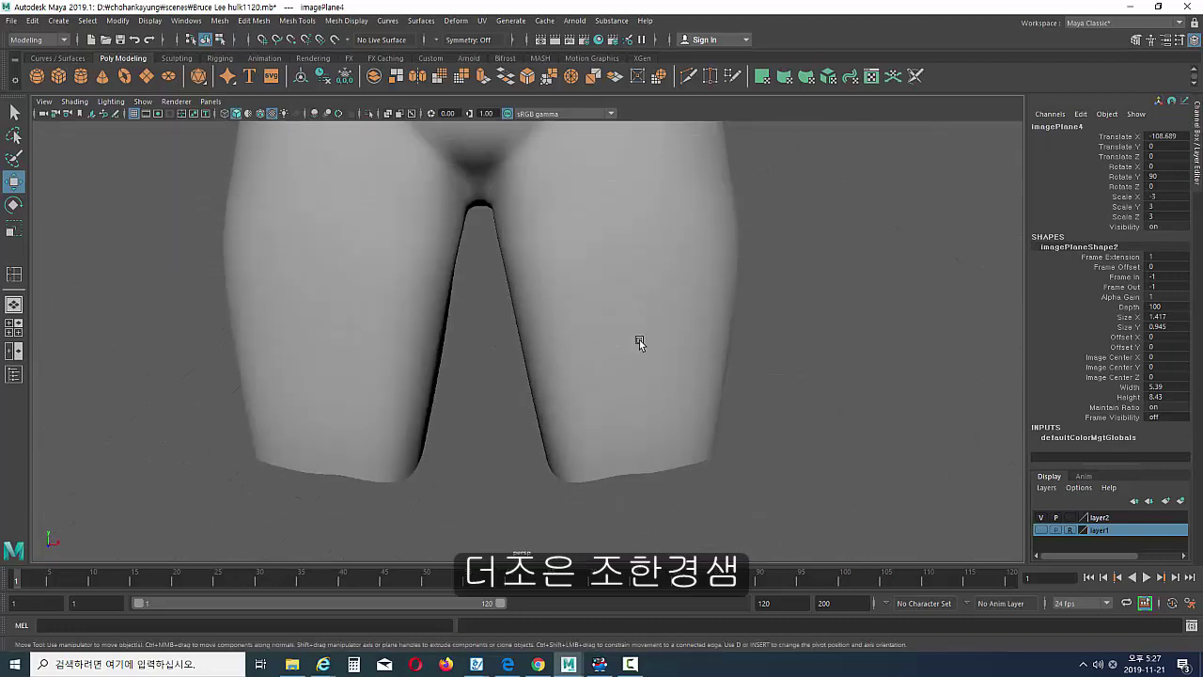
click(562, 276)
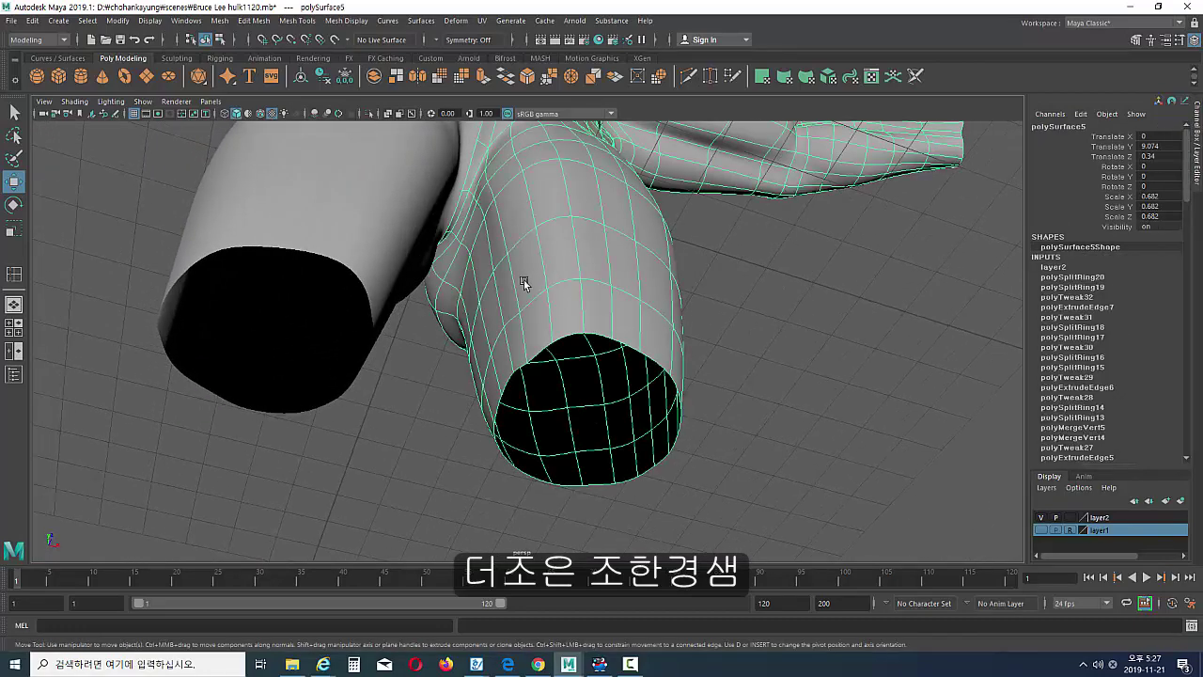
alt+drag(523, 284, 542, 261)
key(F10)
click(550, 202)
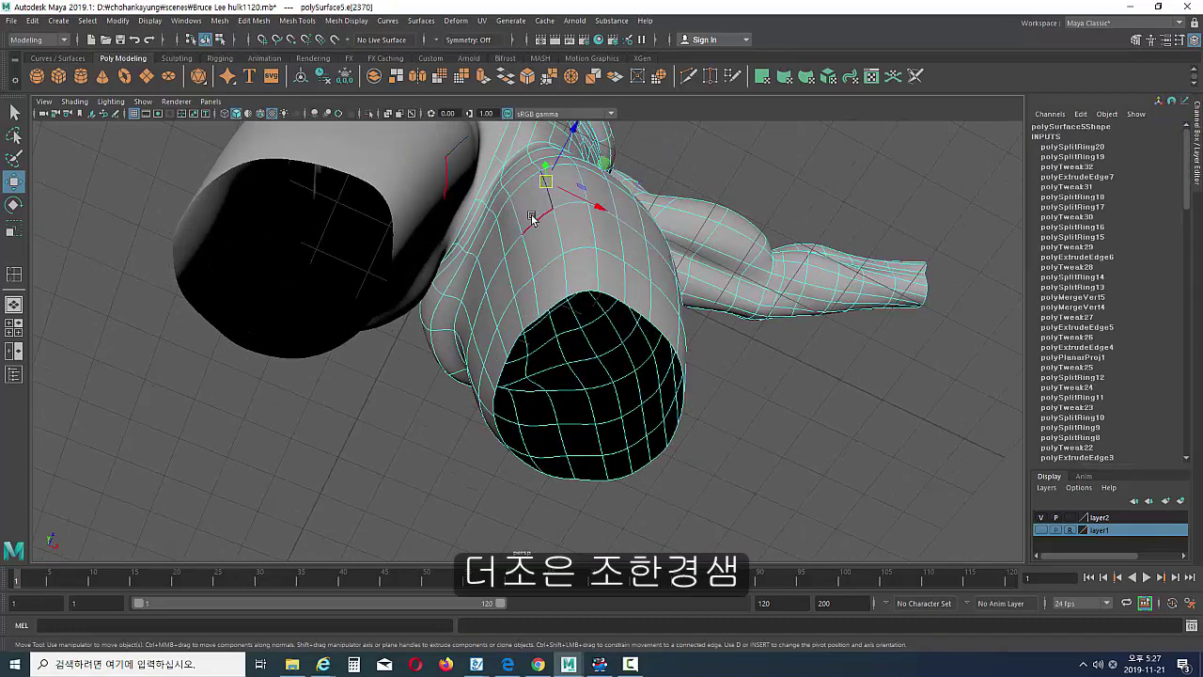
click(522, 217)
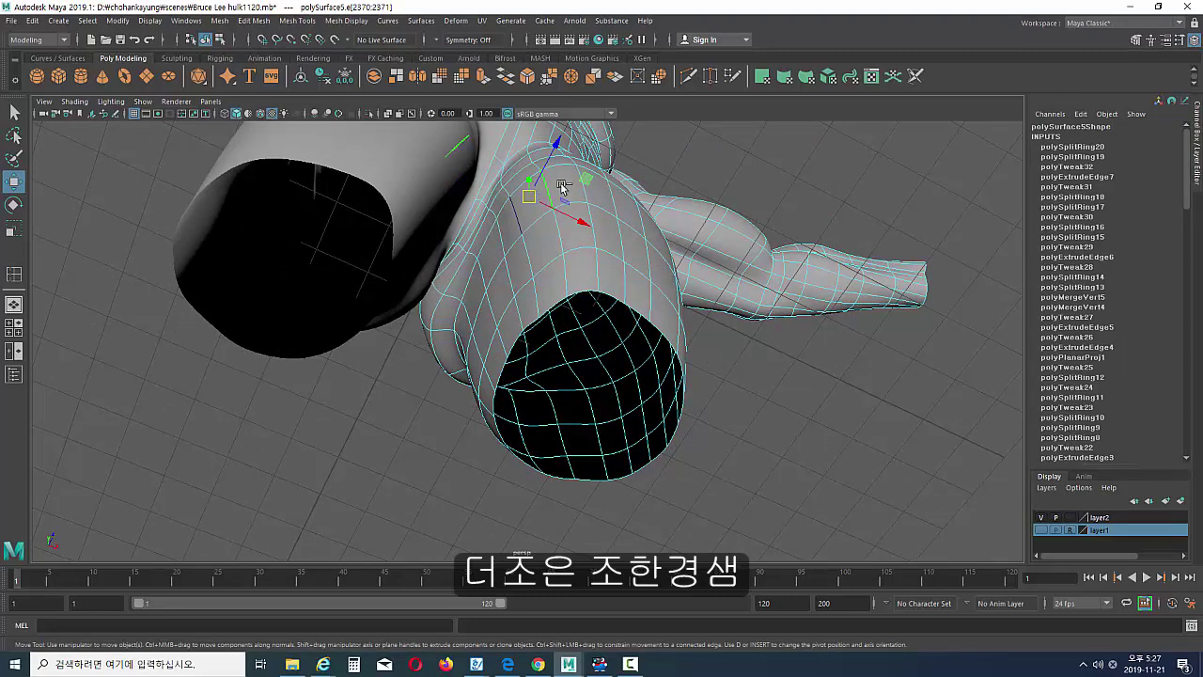
click(504, 234)
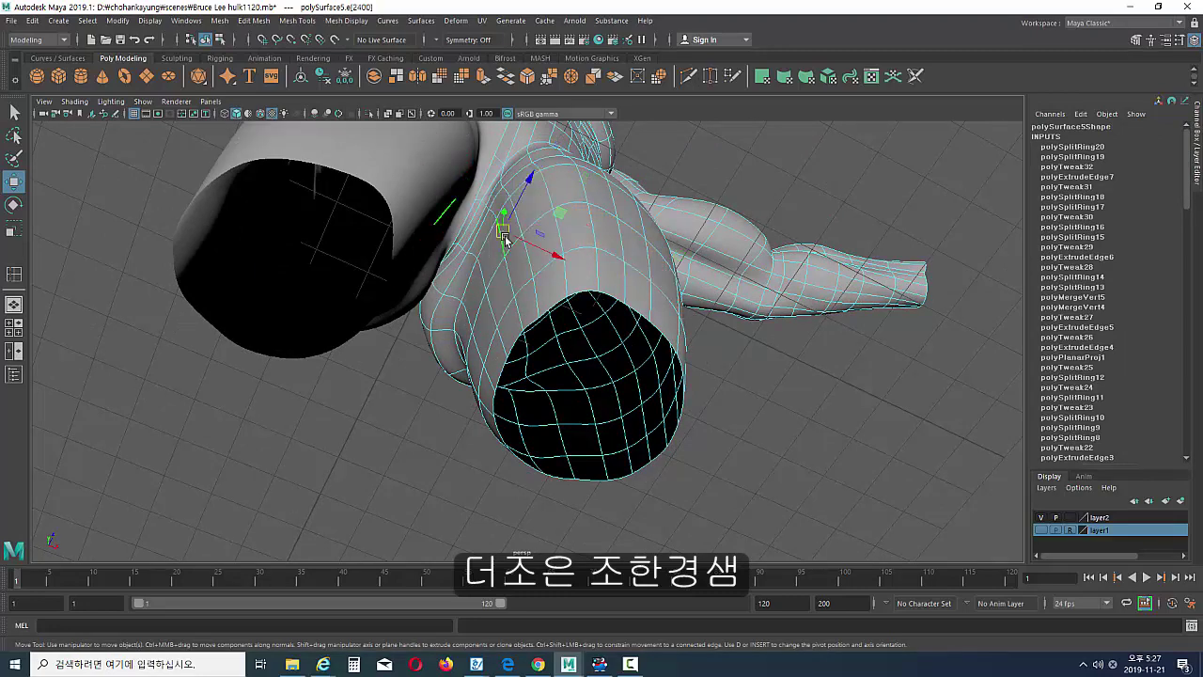
click(528, 208)
- Move inner-thigh edges to smooth their line and even out spacing
click(515, 221)
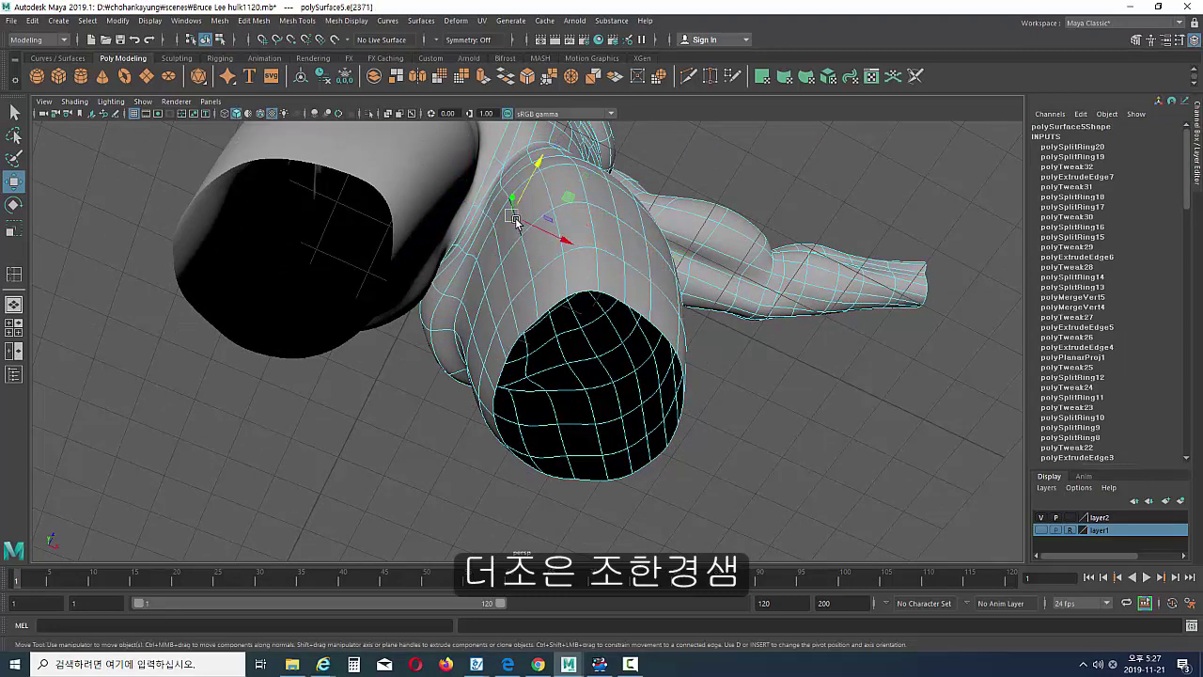
drag(515, 221, 509, 226)
click(536, 193)
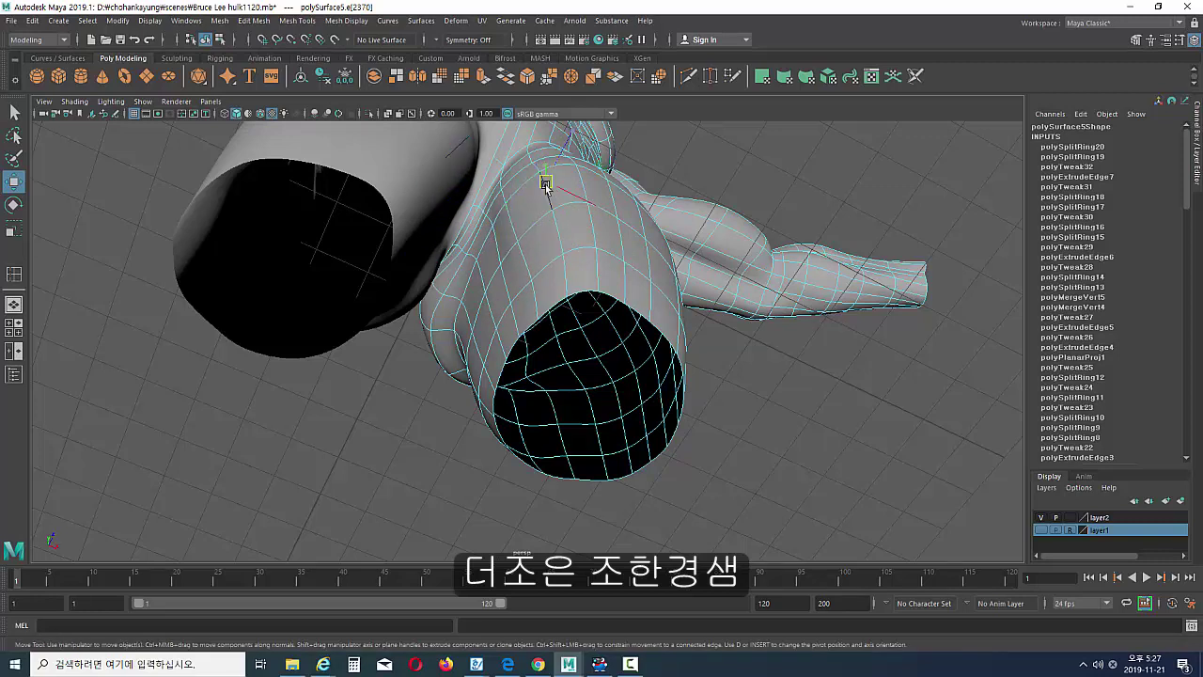
drag(544, 184, 532, 200)
click(543, 278)
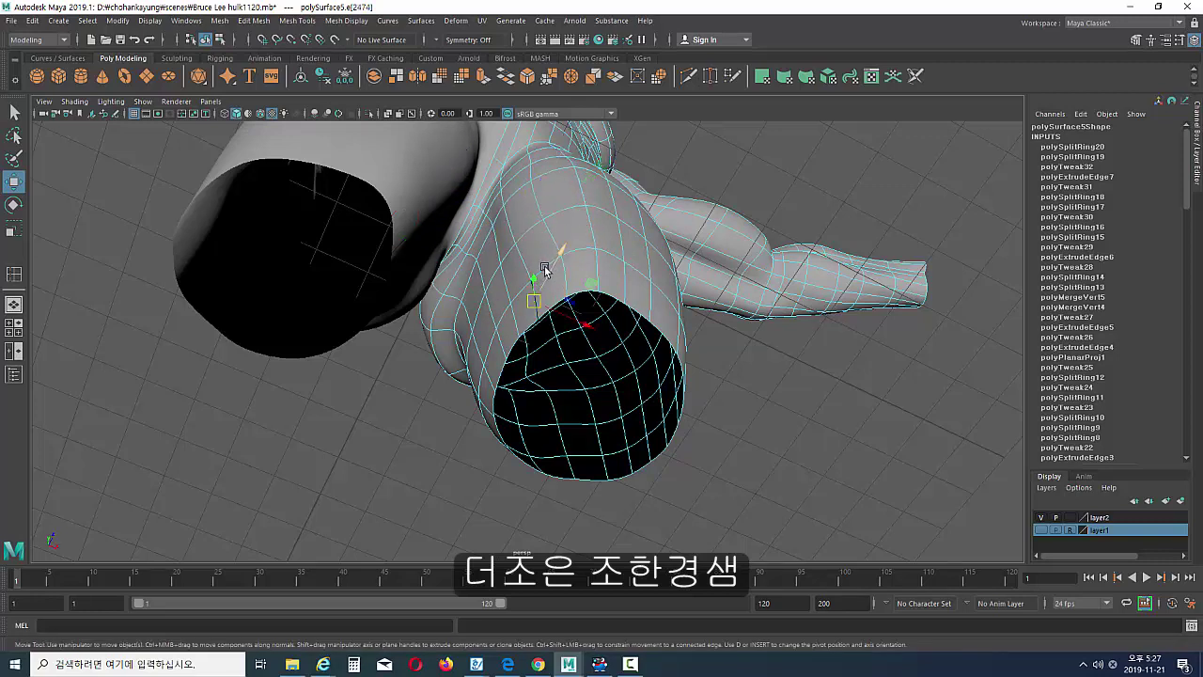
click(543, 270)
drag(540, 271, 544, 188)
click(556, 205)
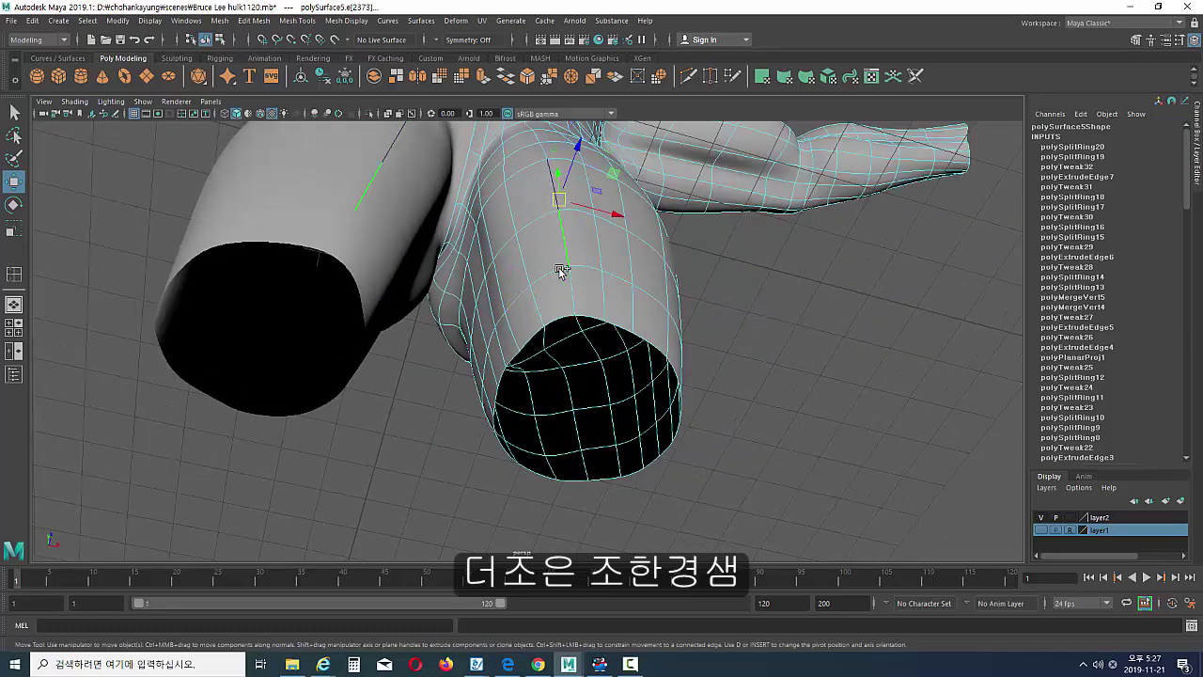
- Select an edge and a face near the crotch on the inner thigh
mouse_move(570, 279)
alt+mouse_down()
mouse_move(554, 273)
mouse_move(568, 313)
mouse_move(556, 256)
alt+mouse_up()
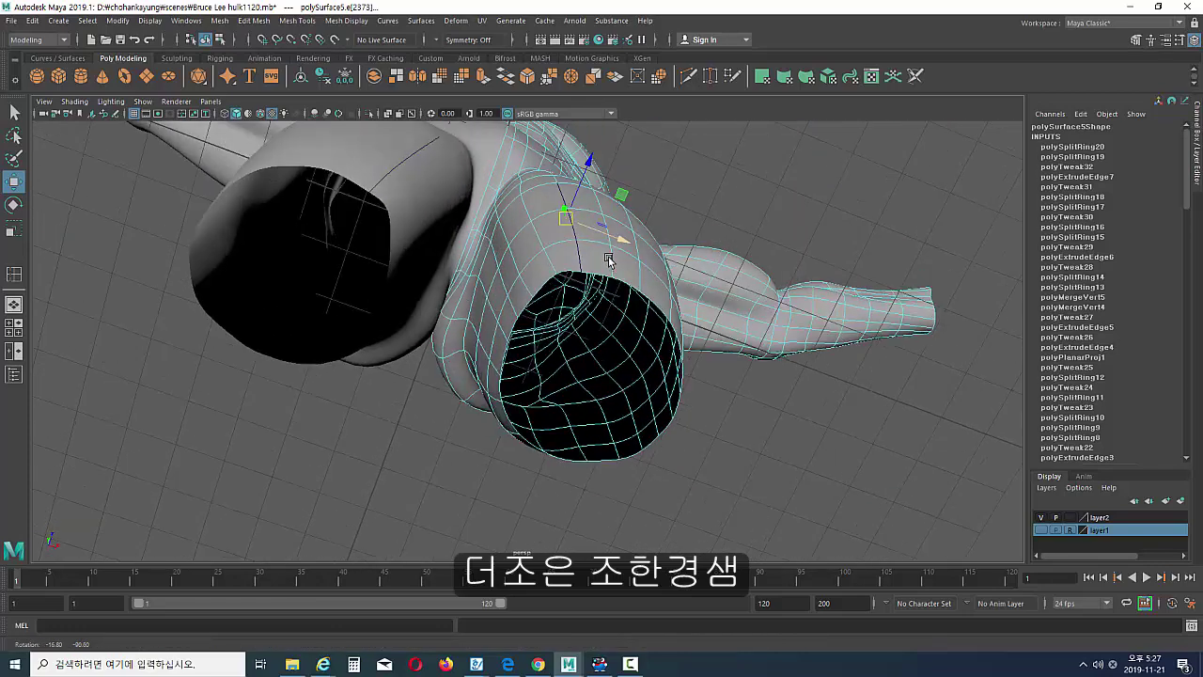
click(541, 273)
key(ctrl+F11)
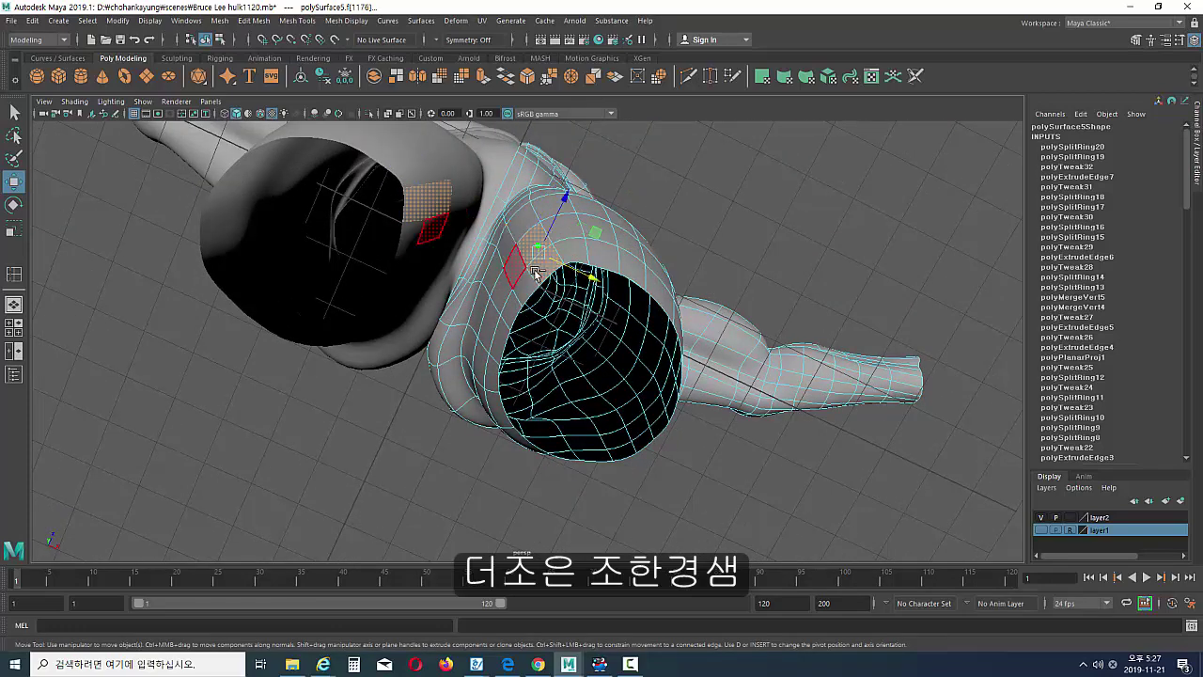
click(536, 261)
mouse_move(505, 287)
alt+mouse_down()
mouse_move(516, 272)
mouse_move(564, 282)
mouse_move(517, 278)
alt+mouse_up()
key(F10)
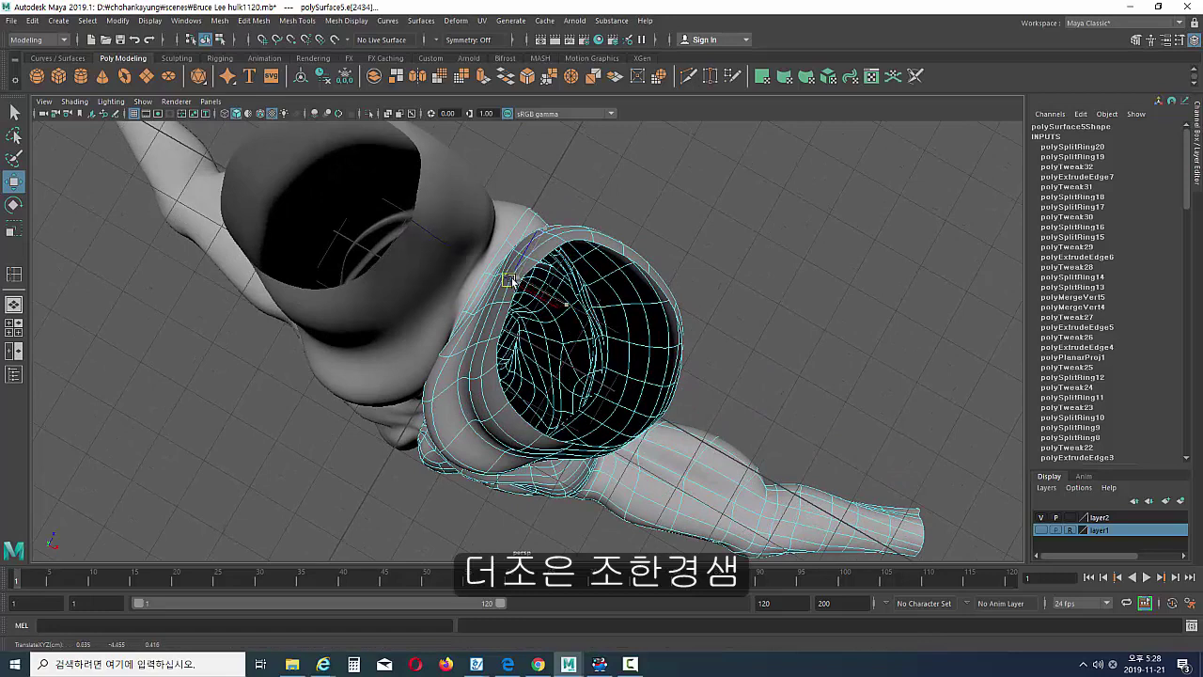
click(497, 308)
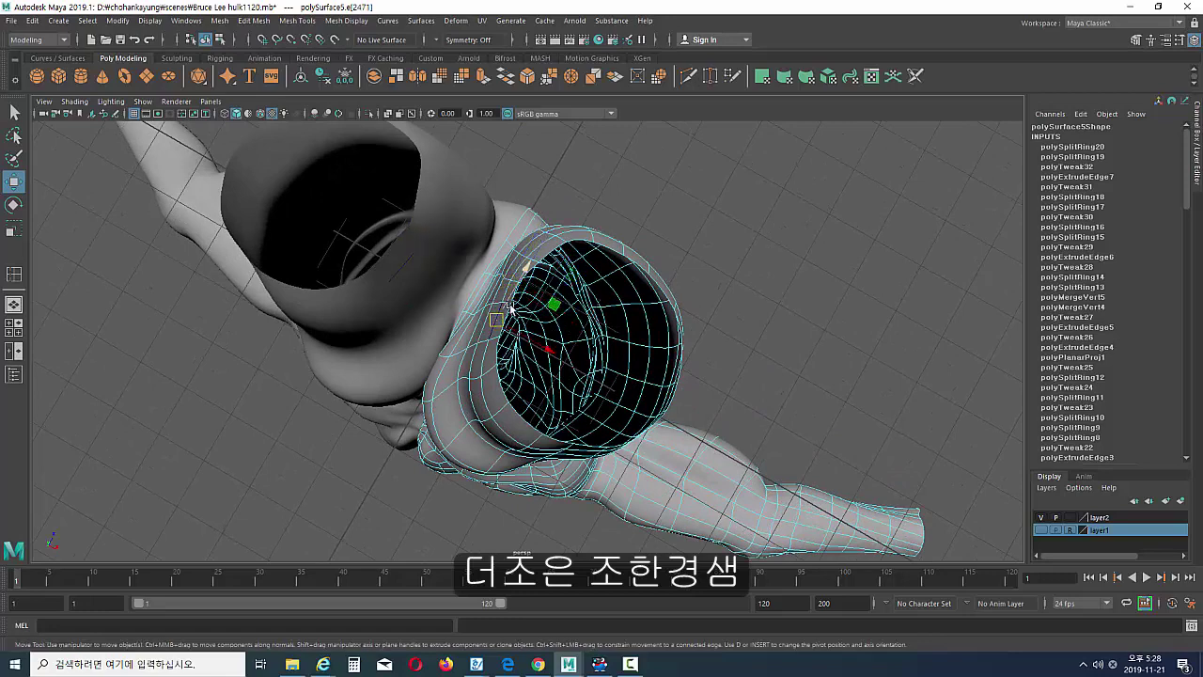
- Adjust edges around the leg opening along one axis, ending on the hem rim
alt+drag(510, 308, 505, 355)
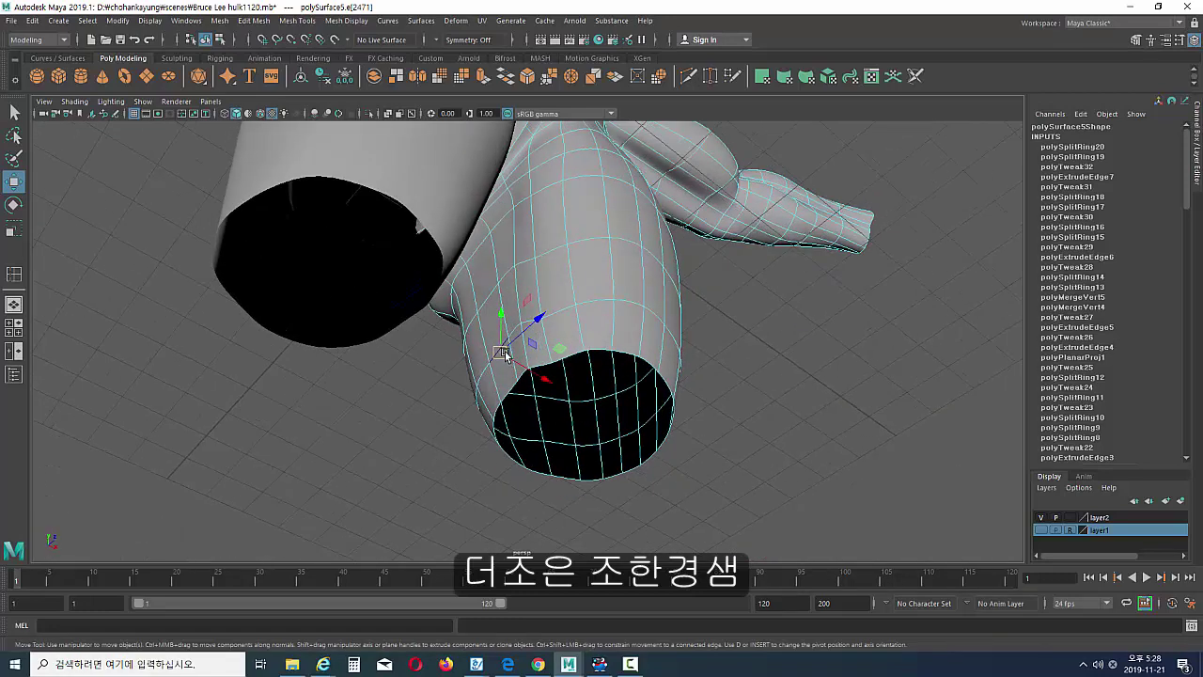
click(507, 321)
click(498, 307)
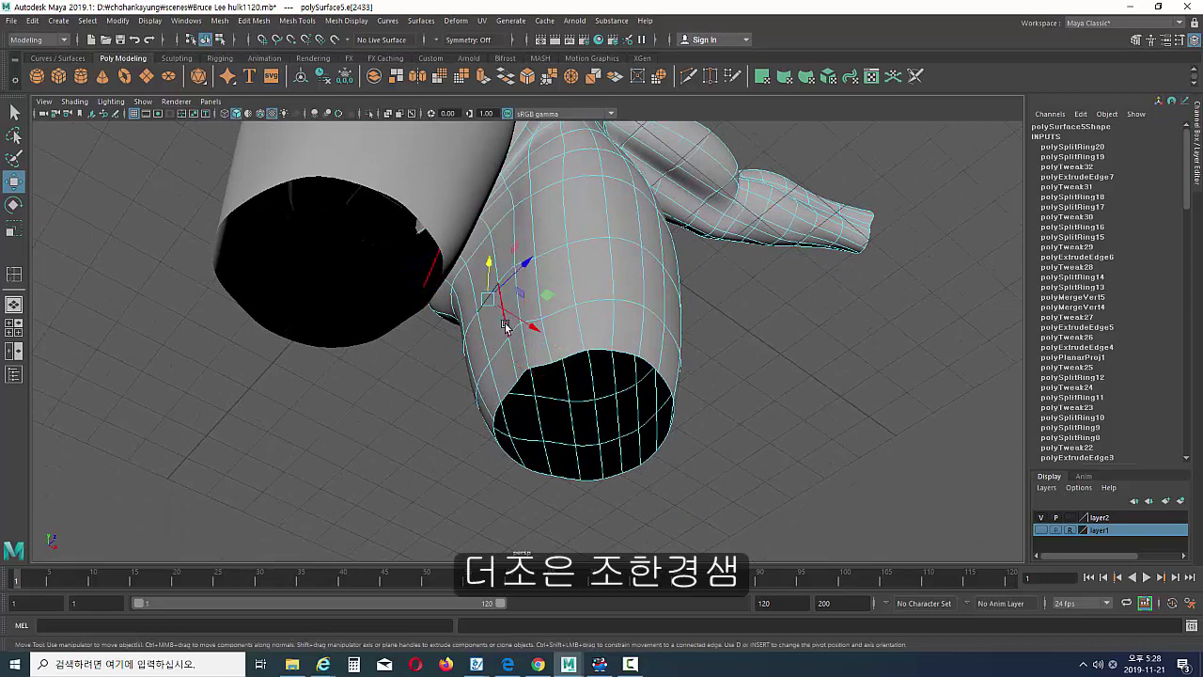
click(504, 326)
mouse_move(508, 329)
alt+mouse_down()
mouse_move(512, 301)
mouse_move(501, 315)
alt+mouse_up()
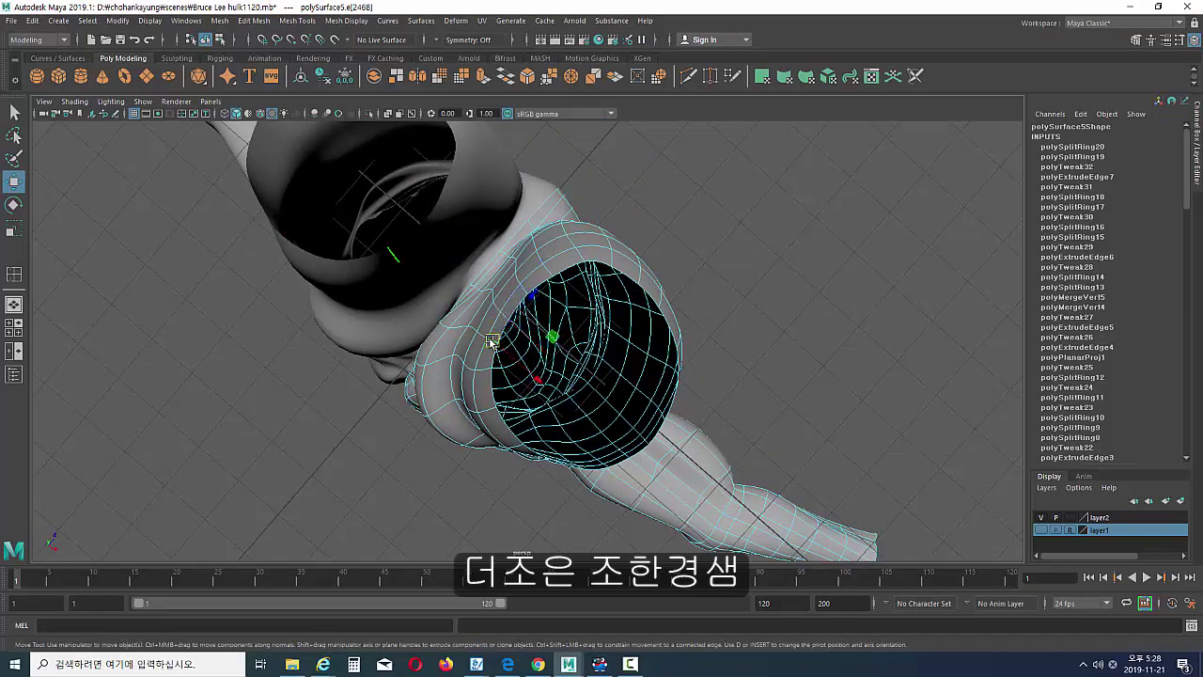
click(483, 336)
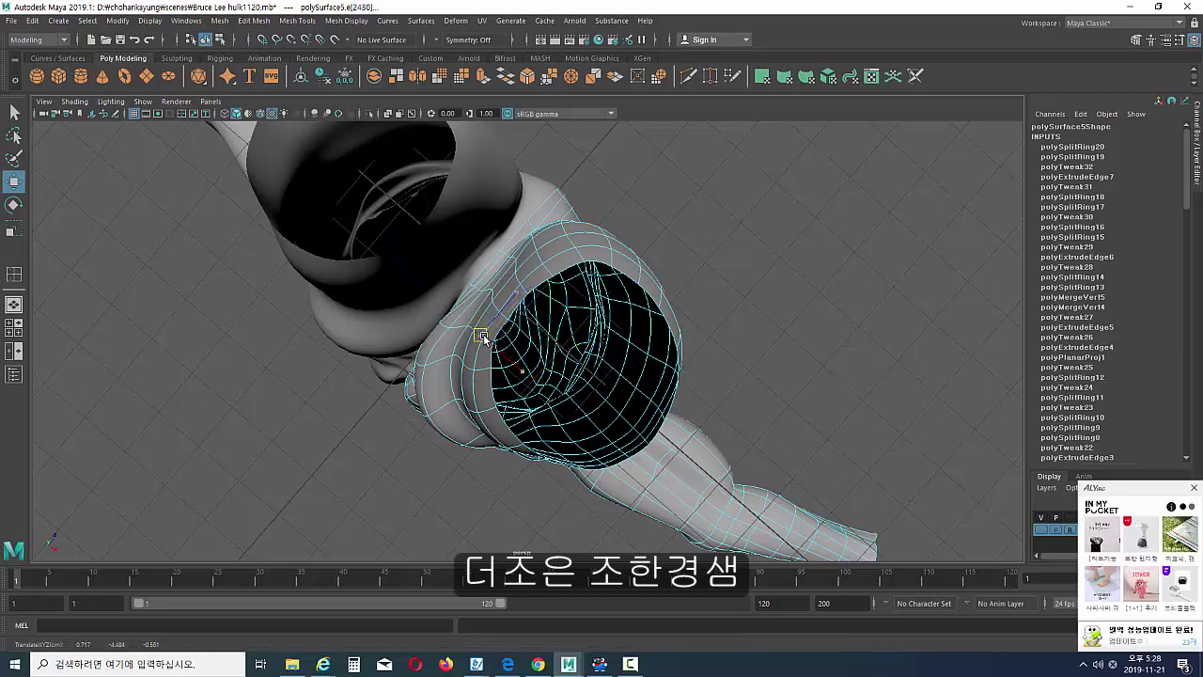
mouse_move(483, 340)
alt+mouse_down()
mouse_move(506, 335)
mouse_move(491, 344)
mouse_move(571, 408)
mouse_move(574, 424)
alt+mouse_up()
alt+right_drag(574, 423, 705, 388)
mouse_move(705, 388)
alt+mouse_down()
mouse_move(551, 424)
mouse_move(545, 477)
mouse_move(513, 470)
mouse_move(526, 457)
mouse_move(511, 470)
mouse_move(484, 462)
mouse_move(633, 422)
mouse_move(636, 383)
alt+mouse_up()
click(540, 456)
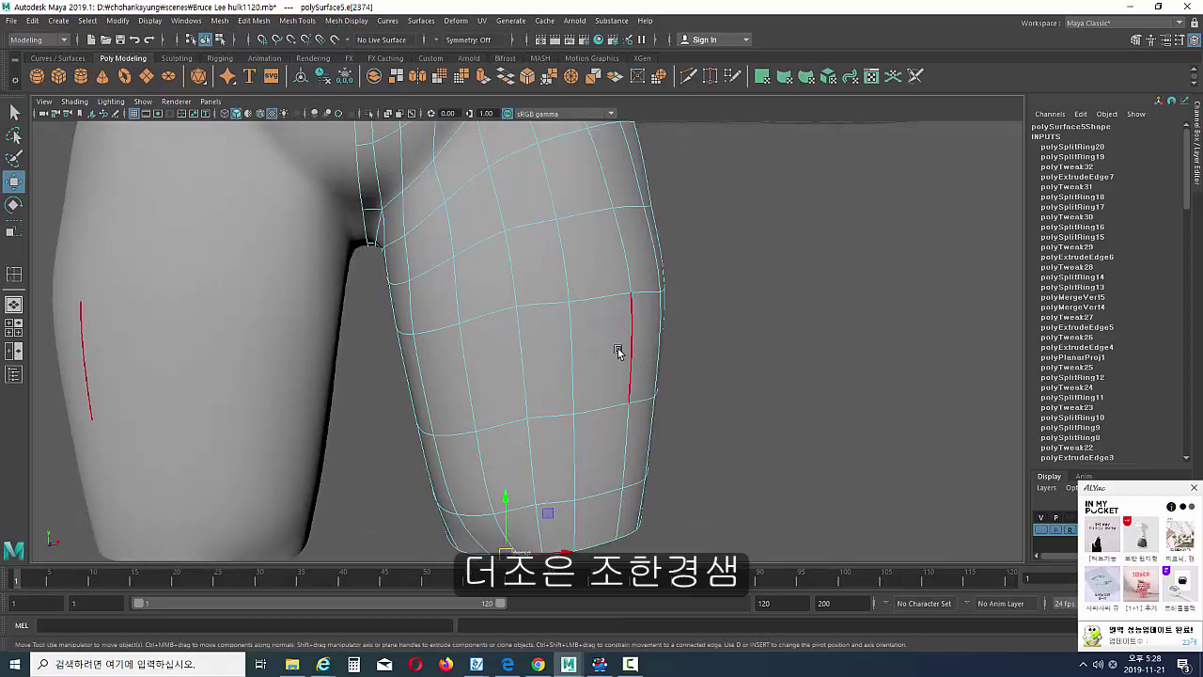
- Select faces on the outer thigh and check them from several angles
key(ctrl+F11)
mouse_move(602, 333)
alt+mouse_down()
mouse_move(636, 367)
mouse_move(596, 384)
alt+mouse_up()
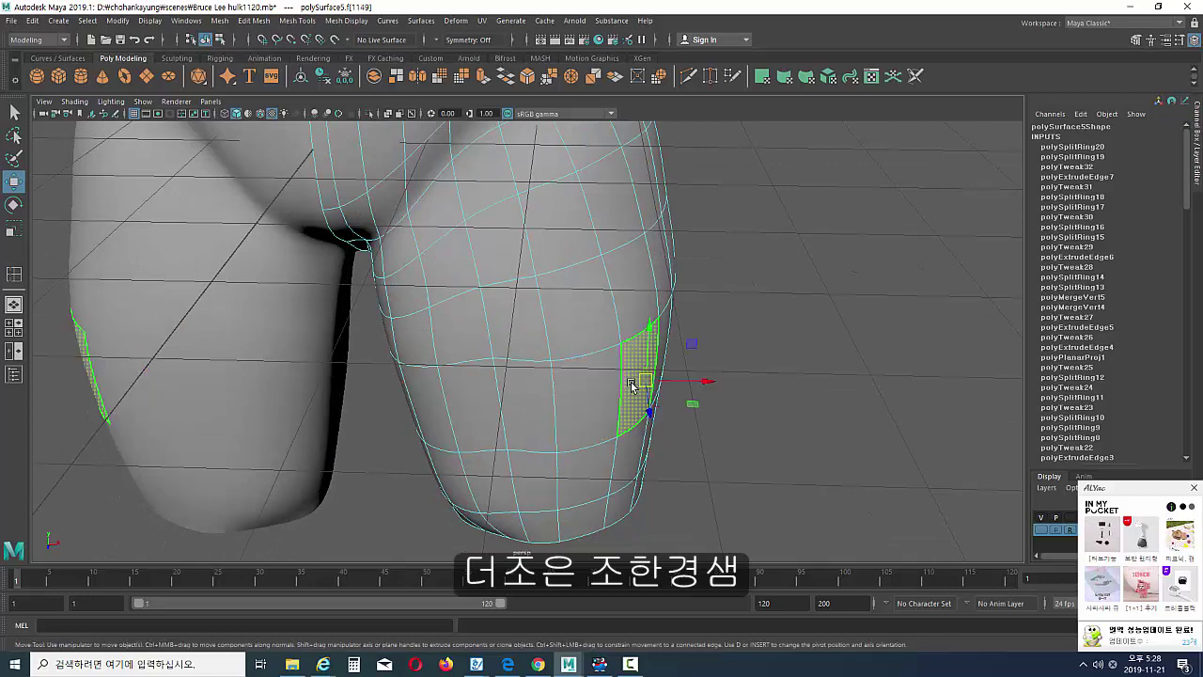
mouse_move(639, 384)
alt+mouse_down()
mouse_move(605, 384)
mouse_move(612, 333)
mouse_move(629, 439)
mouse_move(616, 388)
alt+mouse_up()
alt+drag(611, 337, 639, 236)
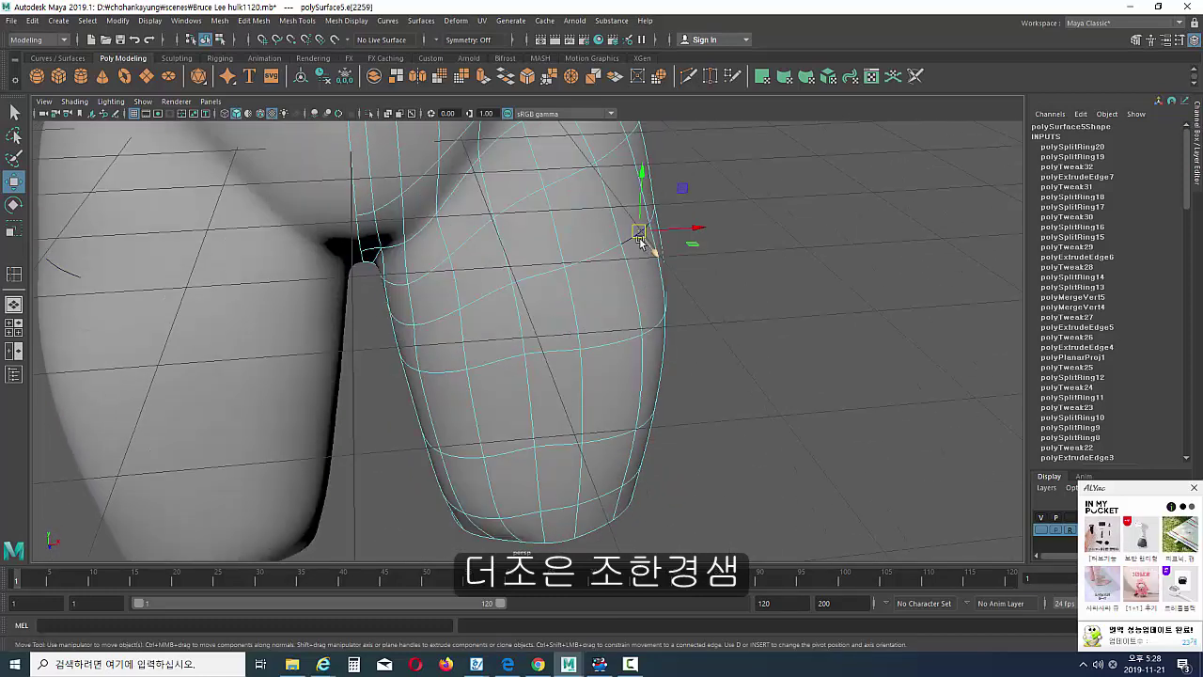
mouse_move(655, 369)
alt+mouse_down()
mouse_move(612, 444)
mouse_move(650, 460)
alt+mouse_up()
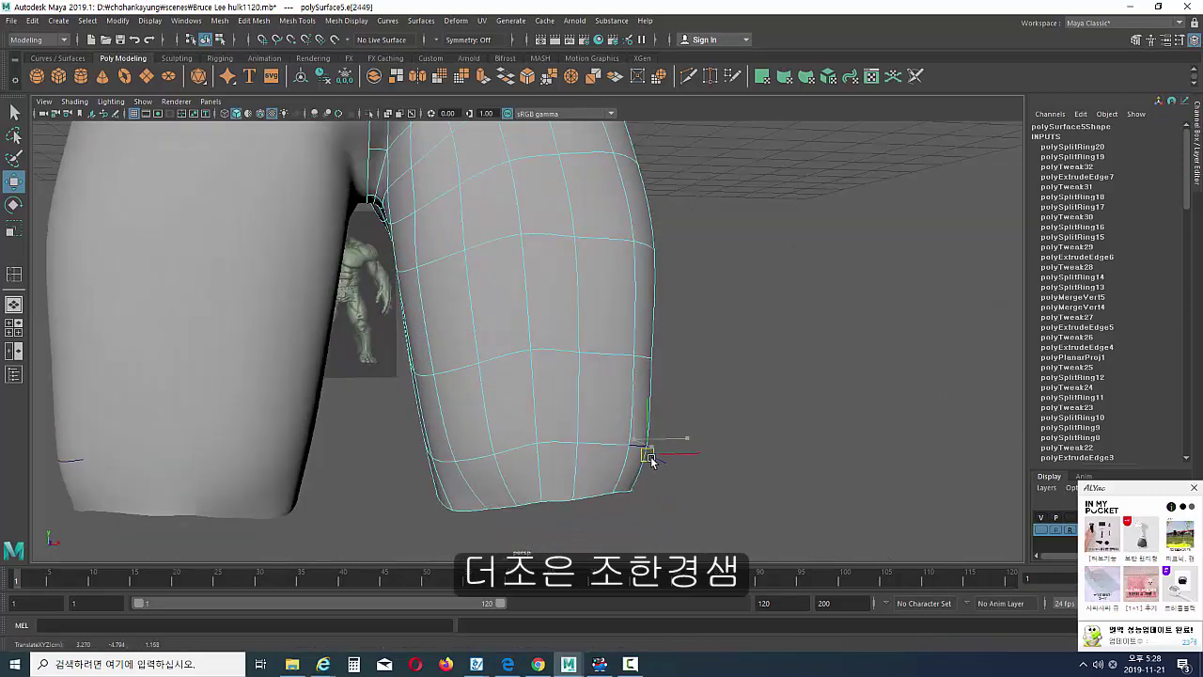
alt+right_drag(618, 491, 605, 488)
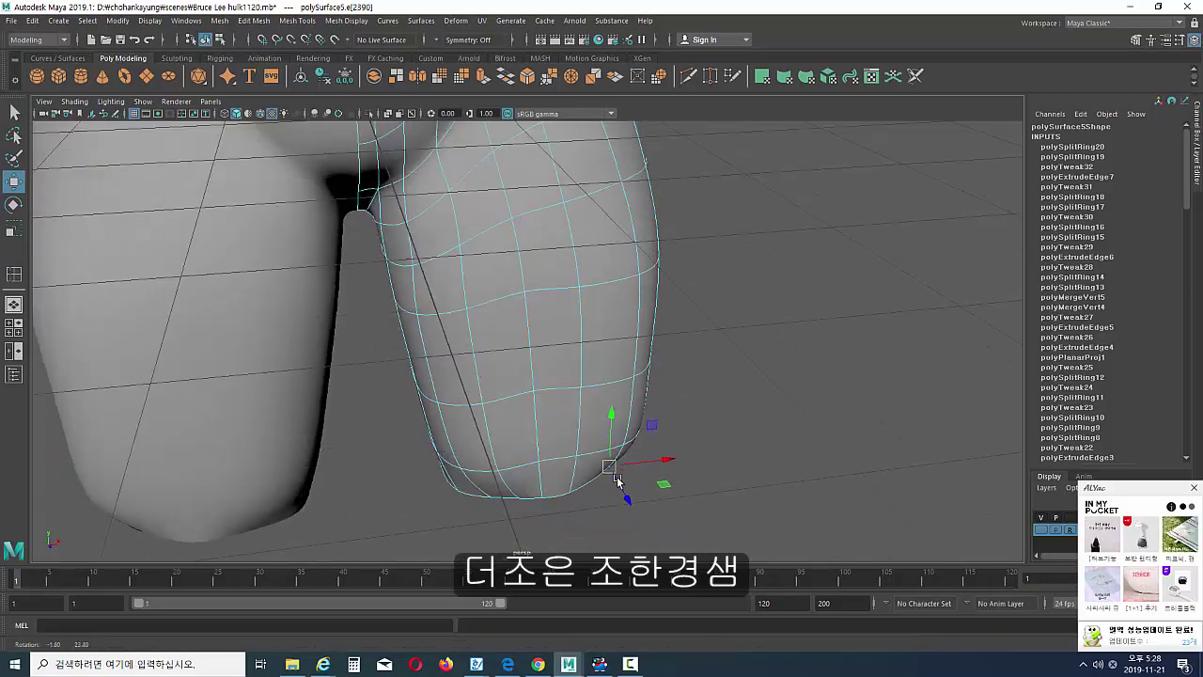
mouse_move(604, 488)
alt+mouse_down()
mouse_move(558, 410)
mouse_move(548, 303)
mouse_move(577, 421)
mouse_move(582, 355)
mouse_move(572, 438)
mouse_move(550, 320)
mouse_move(492, 335)
alt+mouse_up()
drag(516, 297, 496, 328)
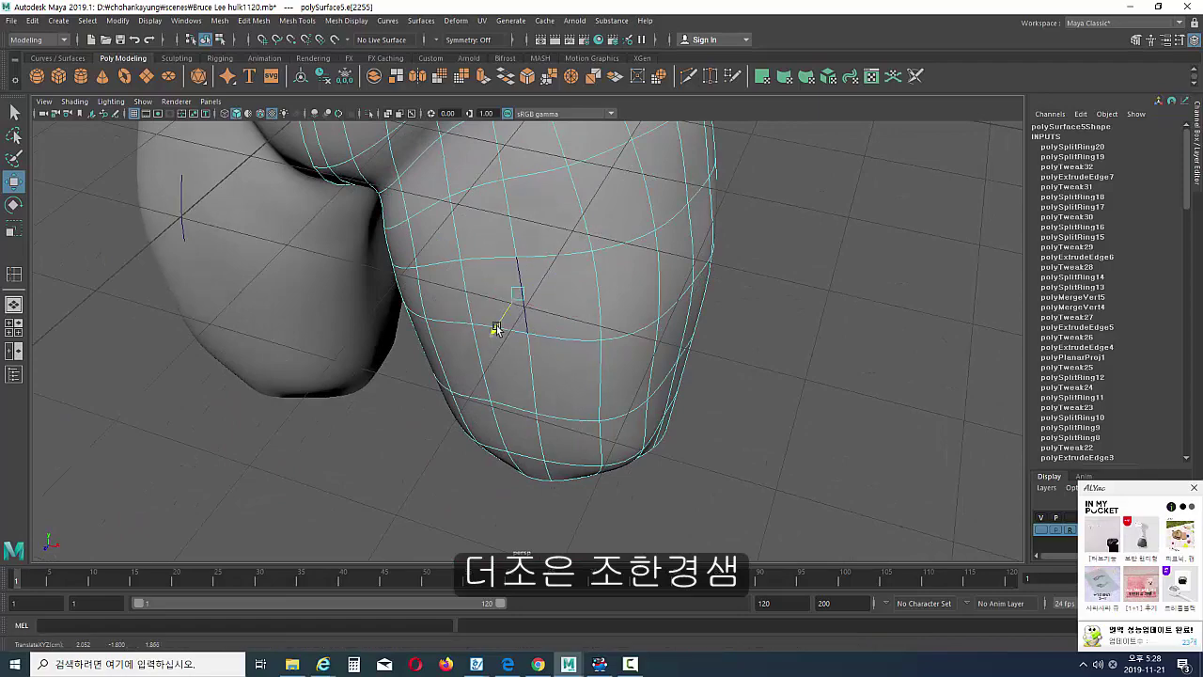
- Pick and reposition edges on the lower thigh of the retopo mesh
click(542, 439)
mouse_move(514, 450)
alt+mouse_down()
mouse_move(517, 438)
mouse_move(563, 442)
mouse_move(604, 402)
mouse_move(558, 416)
mouse_move(575, 438)
mouse_move(577, 495)
mouse_move(529, 513)
mouse_move(564, 451)
mouse_move(592, 434)
mouse_move(536, 452)
mouse_move(546, 457)
mouse_move(564, 428)
mouse_move(499, 411)
alt+mouse_up()
click(521, 512)
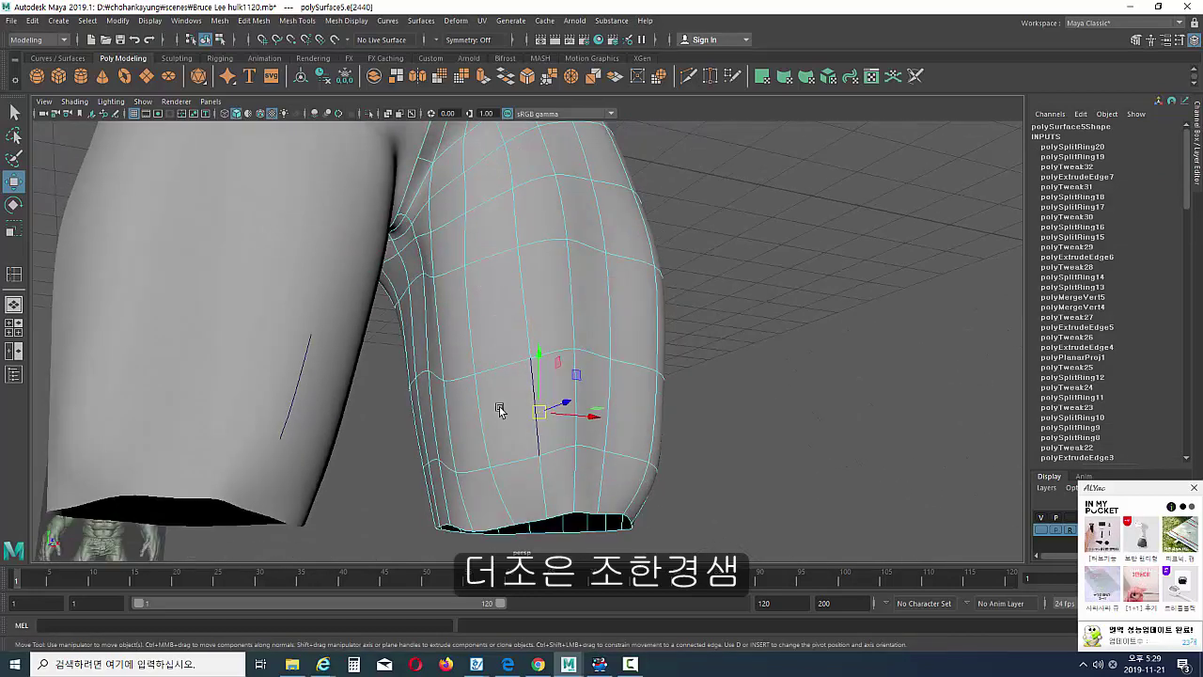
click(506, 458)
mouse_move(507, 458)
alt+mouse_down()
mouse_move(492, 495)
mouse_move(442, 336)
alt+mouse_up()
mouse_move(440, 282)
alt+mouse_down()
mouse_move(438, 394)
mouse_move(449, 347)
mouse_move(449, 408)
mouse_move(441, 375)
mouse_move(602, 438)
mouse_move(441, 423)
mouse_move(554, 477)
alt+mouse_up()
- Pick edges and a face on the front of the thigh to tuck them in
click(447, 395)
click(444, 324)
click(444, 385)
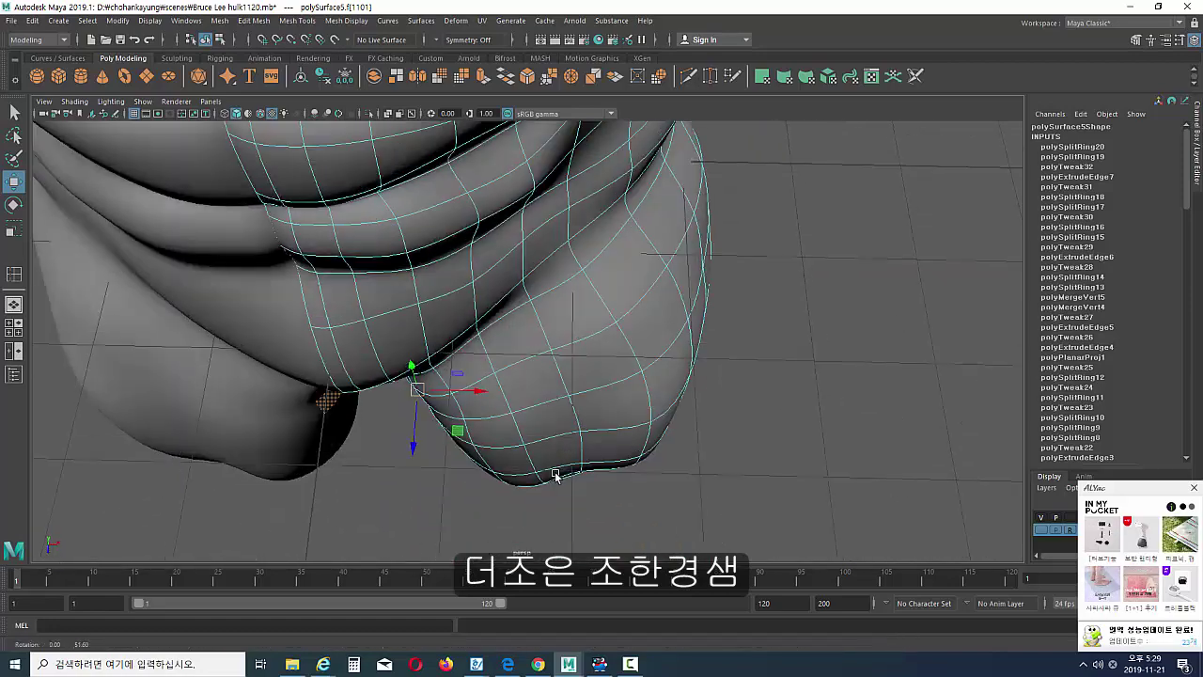
scroll(555, 477, down, 2)
scroll(567, 483, down, 1)
scroll(517, 419, down, 2)
scroll(694, 310, down, 1)
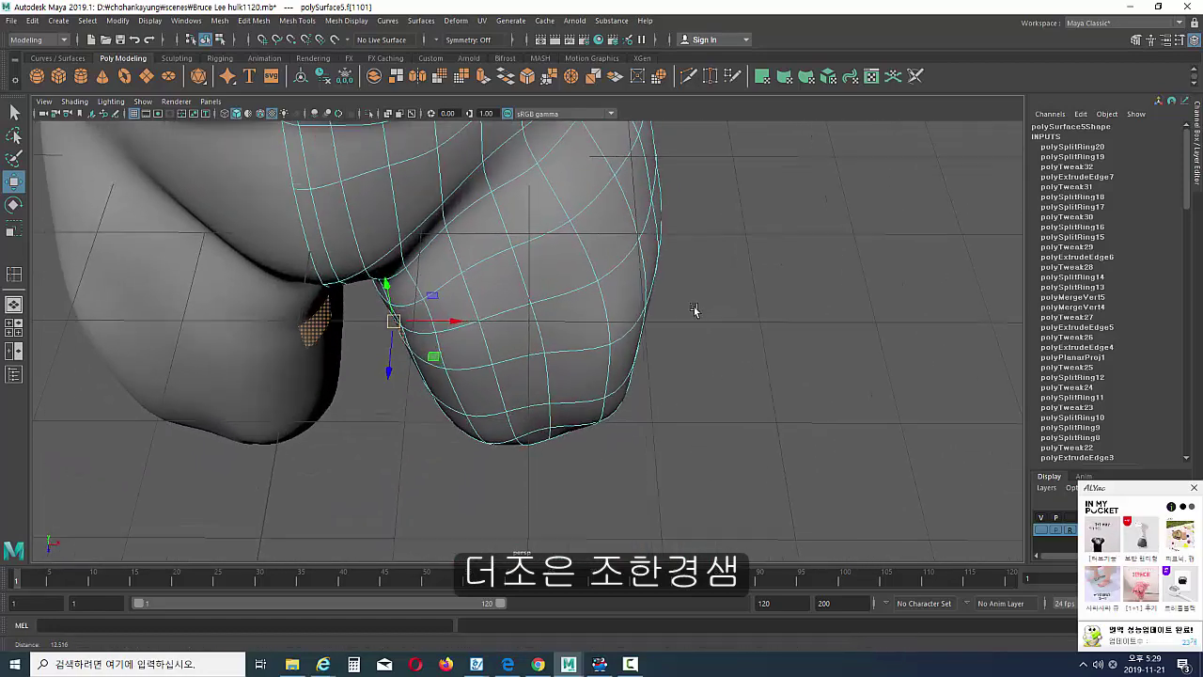
mouse_move(693, 310)
alt+mouse_down()
mouse_move(518, 376)
mouse_move(470, 357)
mouse_move(473, 317)
mouse_move(529, 290)
mouse_move(457, 300)
mouse_move(476, 373)
mouse_move(416, 295)
mouse_move(505, 390)
mouse_move(475, 366)
mouse_move(499, 356)
mouse_move(490, 365)
alt+mouse_up()
- In vertex mode, slide the upper and inner thigh vertices sideways along X to even the grid
key(F9)
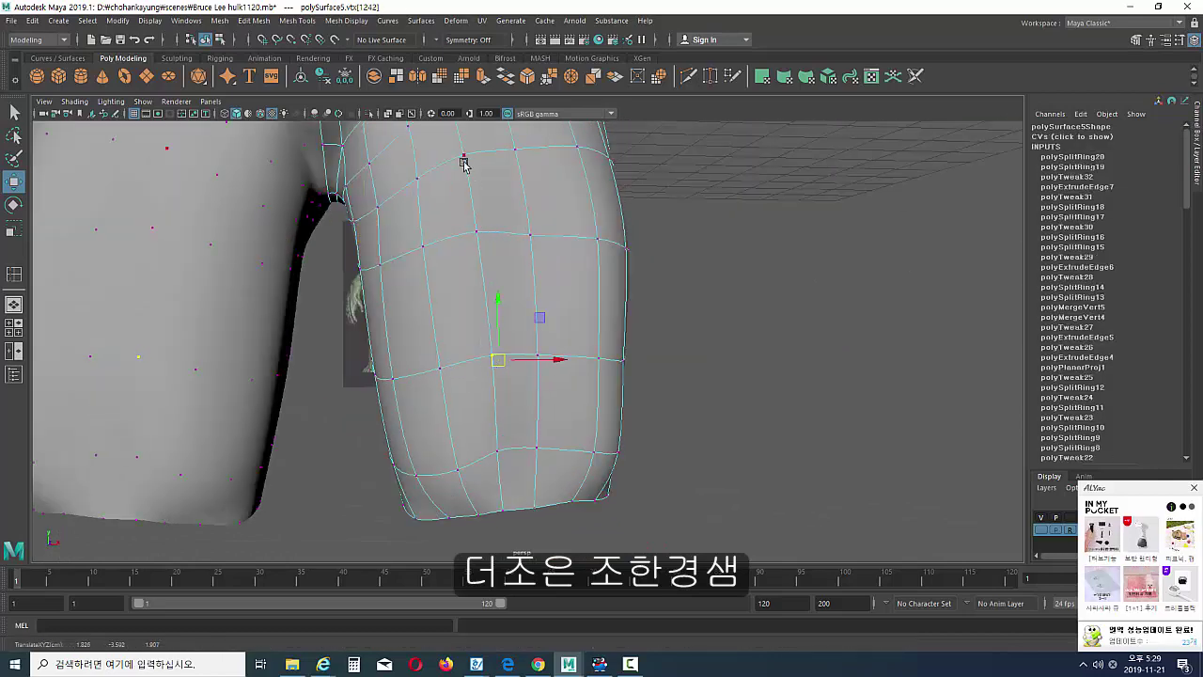
mouse_move(462, 164)
alt+mouse_down()
mouse_move(475, 317)
mouse_move(472, 247)
alt+mouse_up()
click(471, 247)
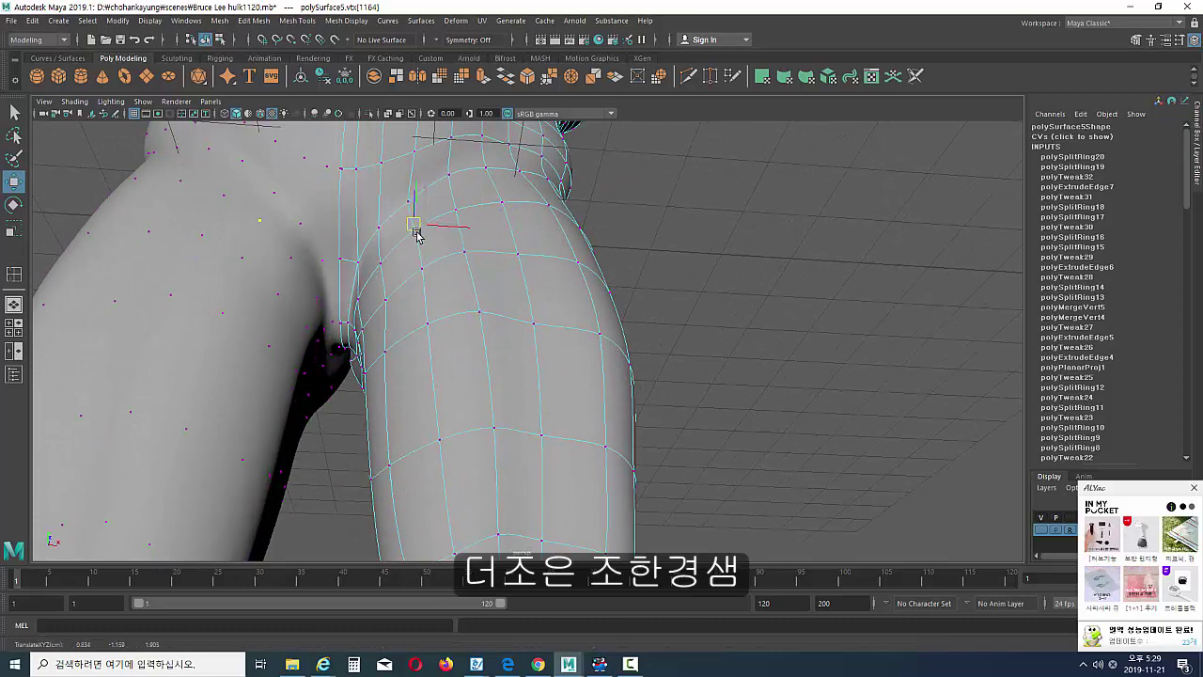
click(444, 211)
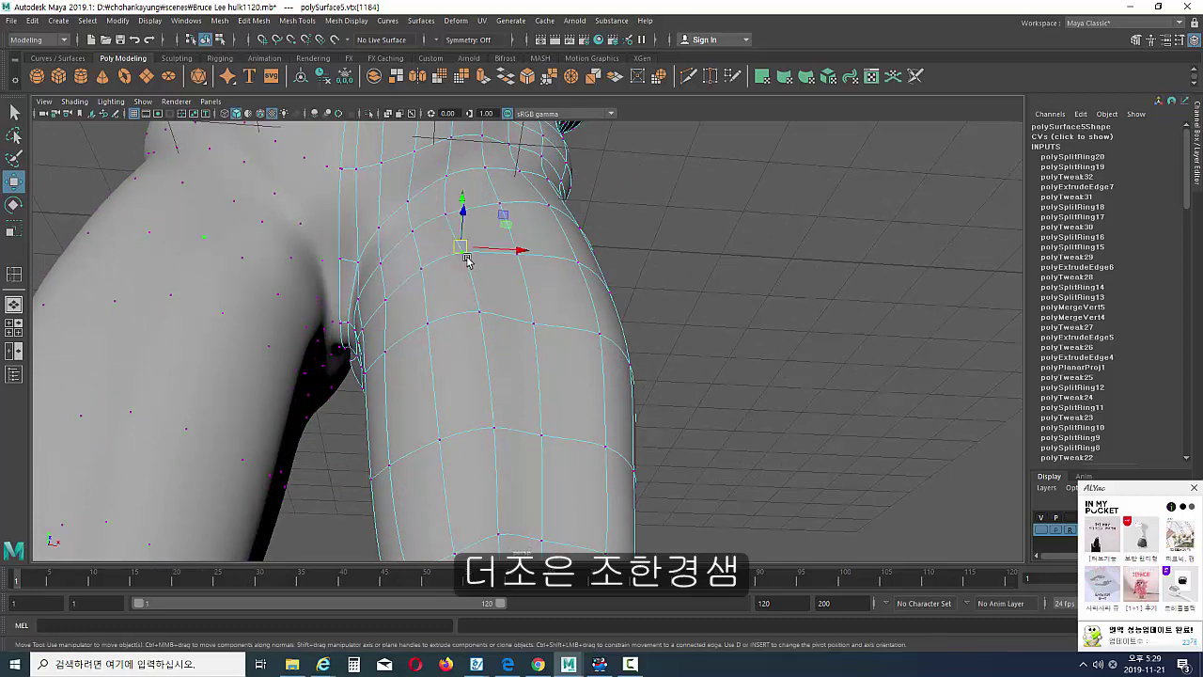
mouse_move(451, 250)
alt+mouse_down()
mouse_move(486, 332)
mouse_move(502, 342)
alt+mouse_up()
click(496, 342)
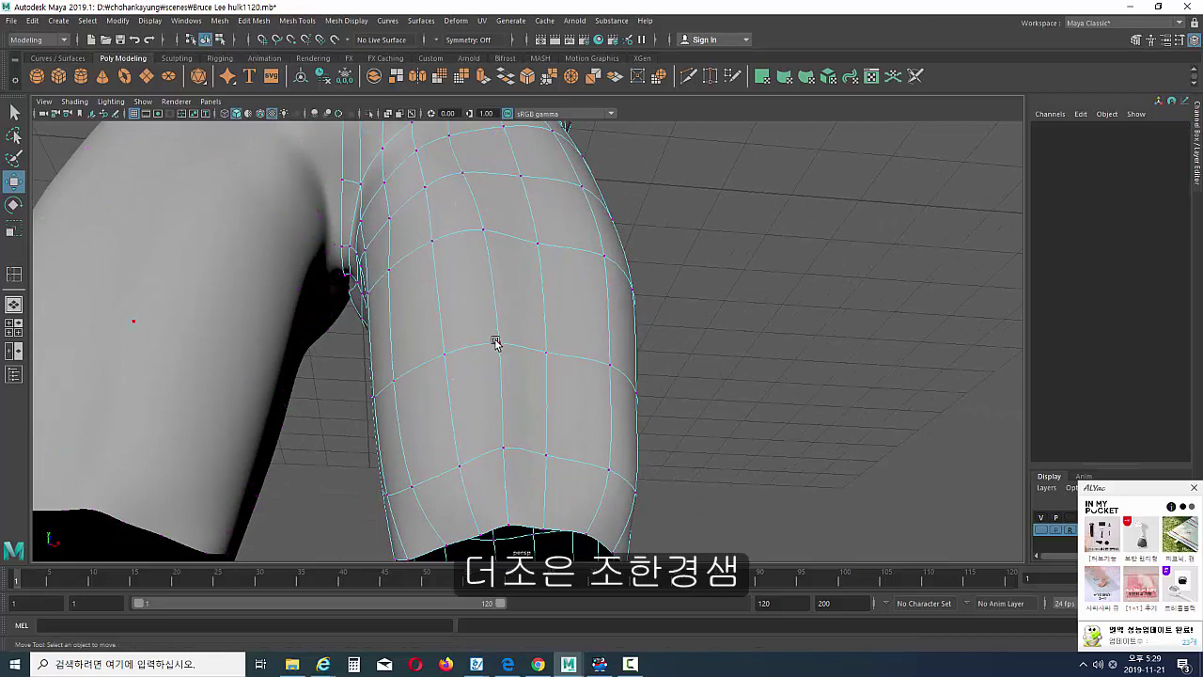
click(509, 342)
alt+middle_drag(508, 342, 464, 356)
drag(399, 388, 388, 392)
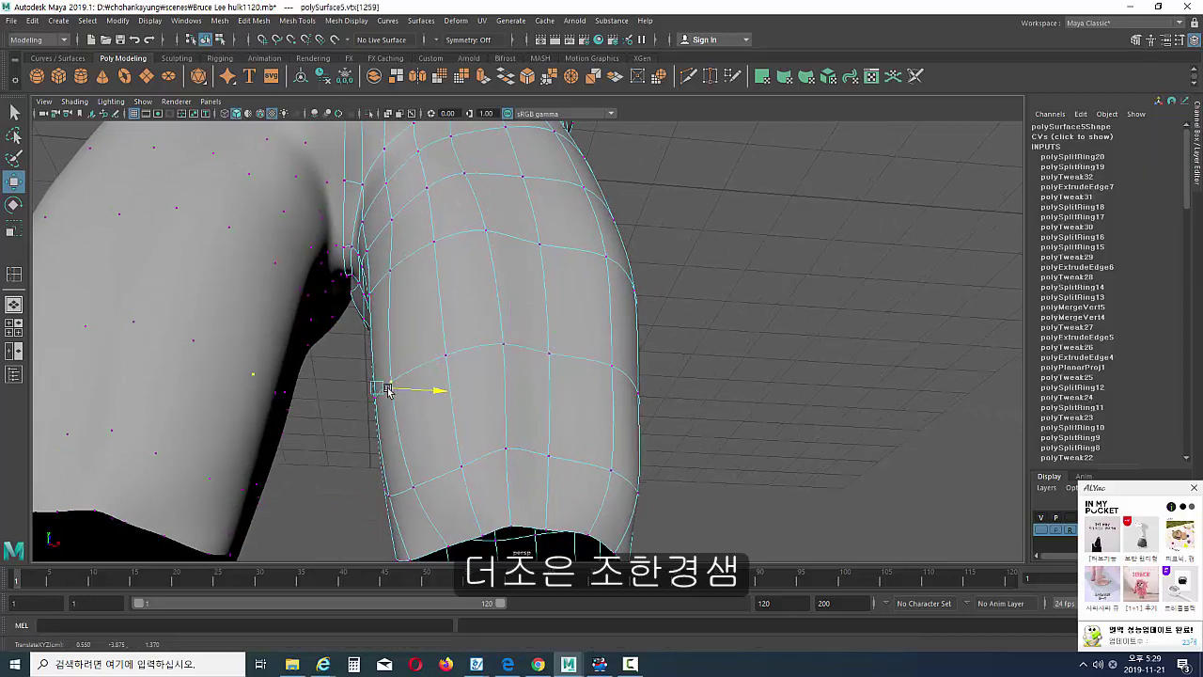
mouse_move(446, 419)
alt+mouse_down()
mouse_move(437, 486)
mouse_move(427, 466)
mouse_move(433, 495)
mouse_move(403, 483)
mouse_move(403, 317)
mouse_move(420, 413)
alt+mouse_up()
- Reposition the hem and underside-of-leg vertices so the legs hug the thighs
click(433, 496)
click(386, 306)
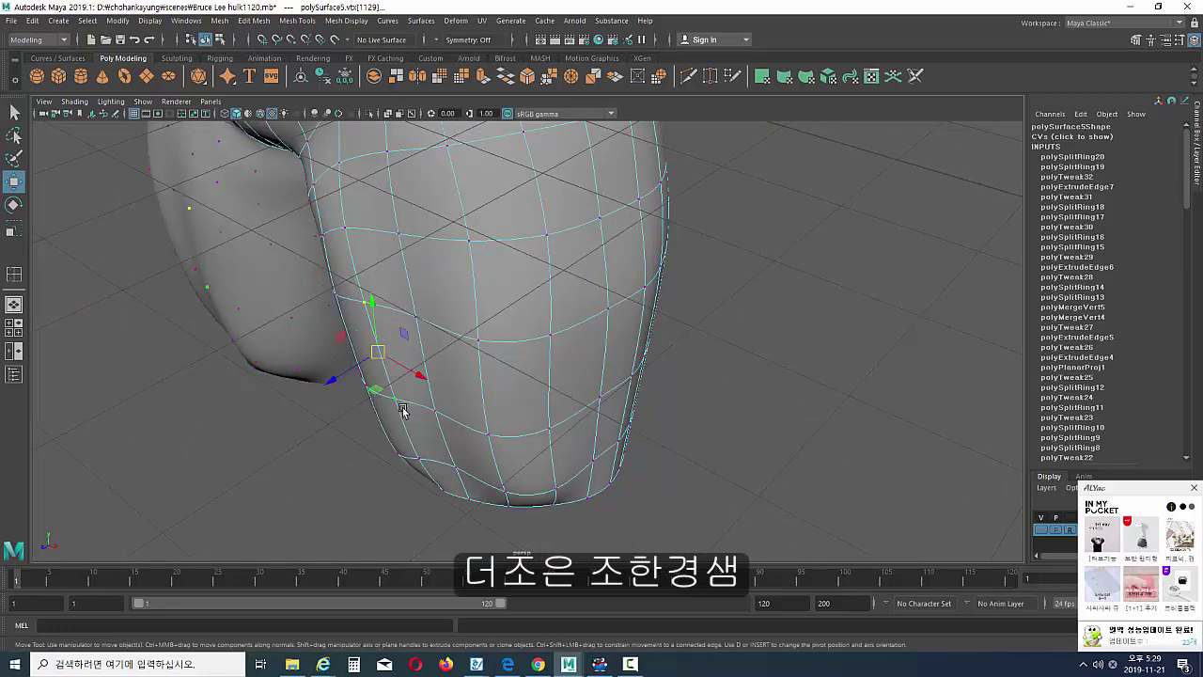
click(340, 226)
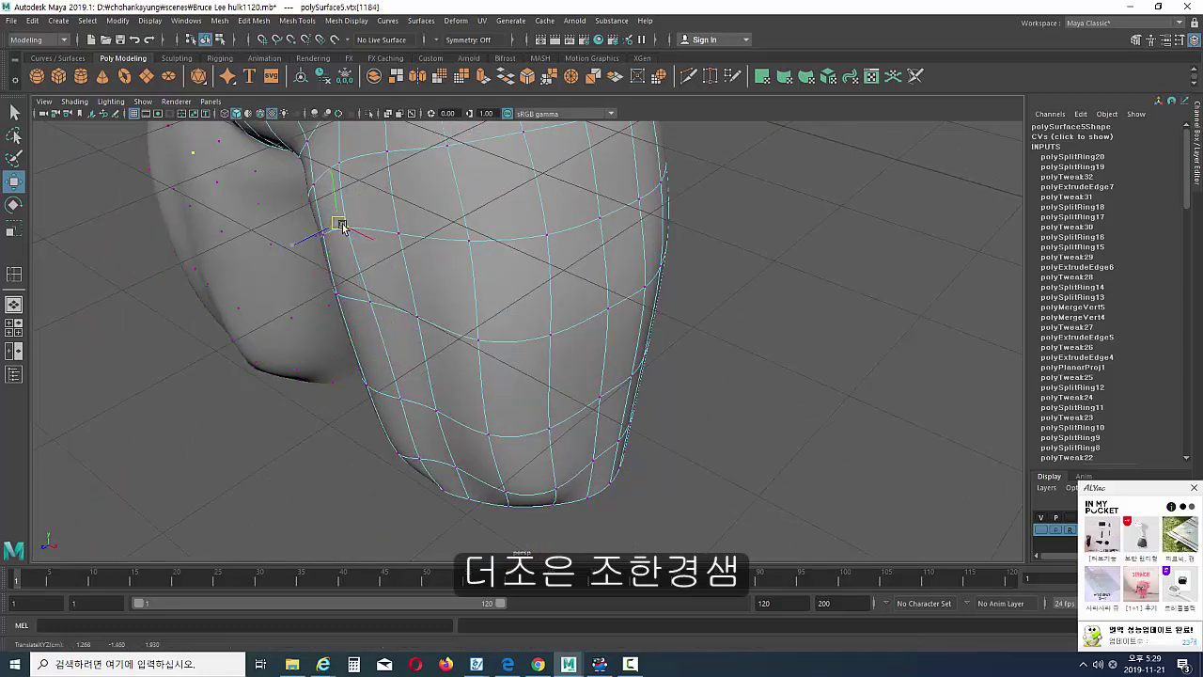
mouse_move(353, 223)
alt+mouse_down()
mouse_move(502, 320)
mouse_move(503, 340)
alt+mouse_up()
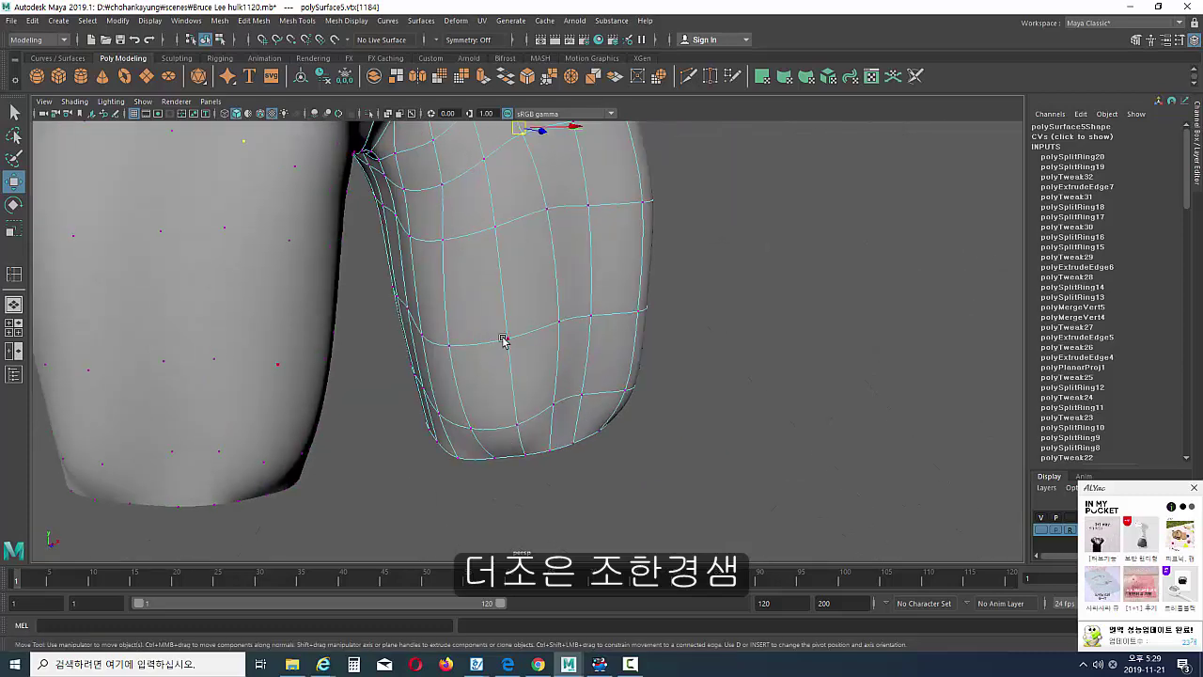
click(523, 438)
mouse_move(523, 438)
alt+mouse_down()
mouse_move(550, 407)
mouse_move(539, 403)
mouse_move(611, 422)
mouse_move(601, 354)
mouse_move(609, 362)
mouse_move(612, 341)
mouse_move(639, 338)
mouse_move(662, 358)
mouse_move(693, 341)
mouse_move(614, 309)
mouse_move(639, 314)
mouse_move(552, 515)
mouse_move(673, 324)
mouse_move(636, 357)
mouse_move(690, 362)
mouse_move(634, 409)
mouse_move(665, 462)
mouse_move(524, 434)
mouse_move(618, 470)
mouse_move(692, 452)
mouse_move(653, 503)
alt+mouse_up()
click(548, 406)
scroll(658, 465, up, 3)
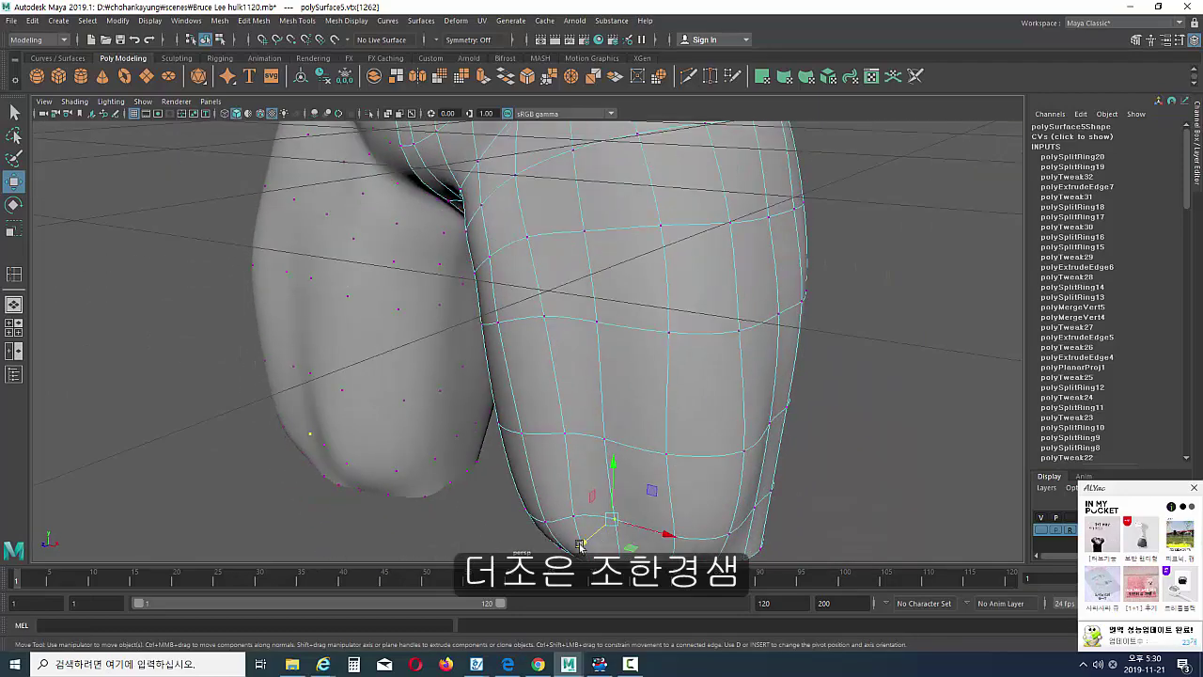
drag(580, 545, 586, 545)
mouse_move(616, 471)
alt+mouse_down()
mouse_move(605, 460)
mouse_move(569, 484)
mouse_move(716, 429)
alt+mouse_up()
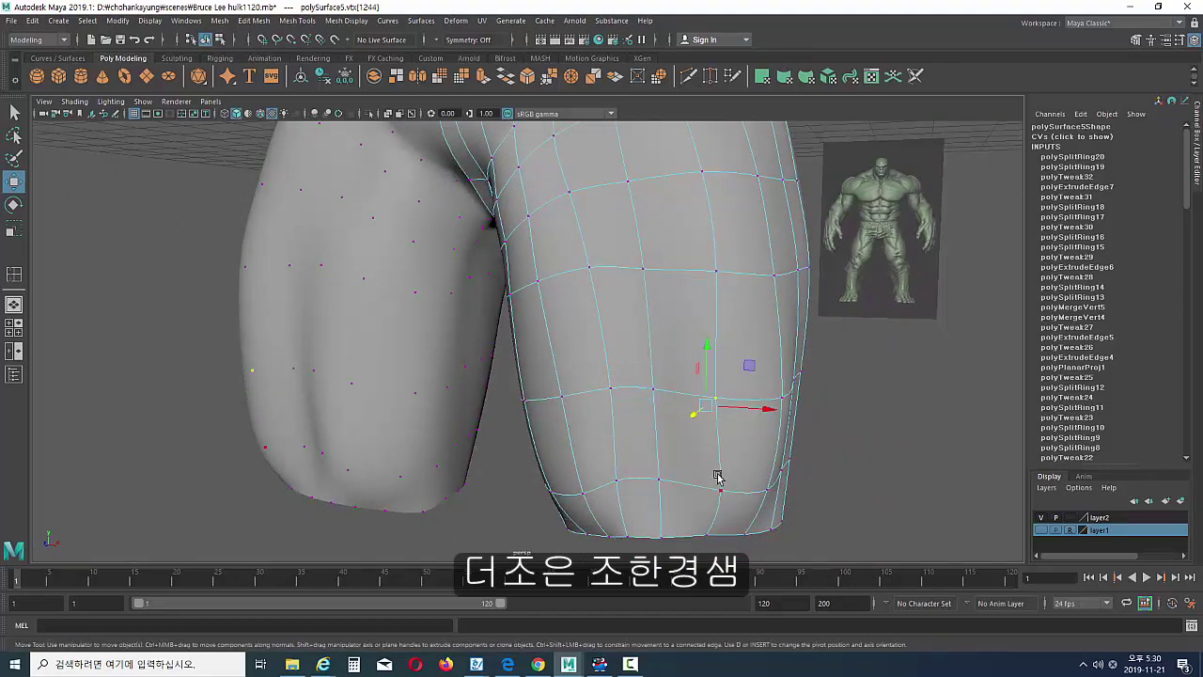
mouse_move(717, 476)
alt+mouse_down()
mouse_move(747, 491)
mouse_move(730, 443)
mouse_move(564, 429)
mouse_move(581, 431)
alt+mouse_up()
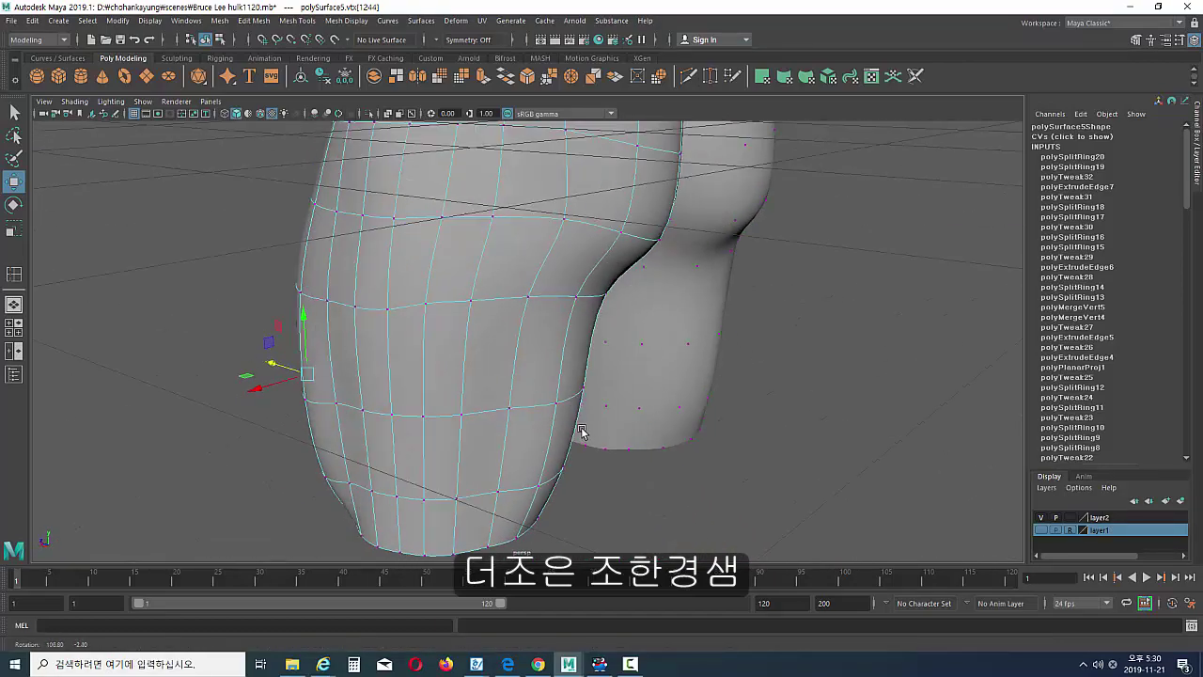
mouse_move(514, 492)
alt+mouse_down()
mouse_move(499, 499)
mouse_move(440, 416)
mouse_move(408, 430)
mouse_move(414, 385)
mouse_move(419, 410)
mouse_move(476, 451)
mouse_move(675, 460)
mouse_move(658, 421)
alt+mouse_up()
- Select an inner-thigh edge on the right leg mesh and move it up against the sculpt
click(636, 328)
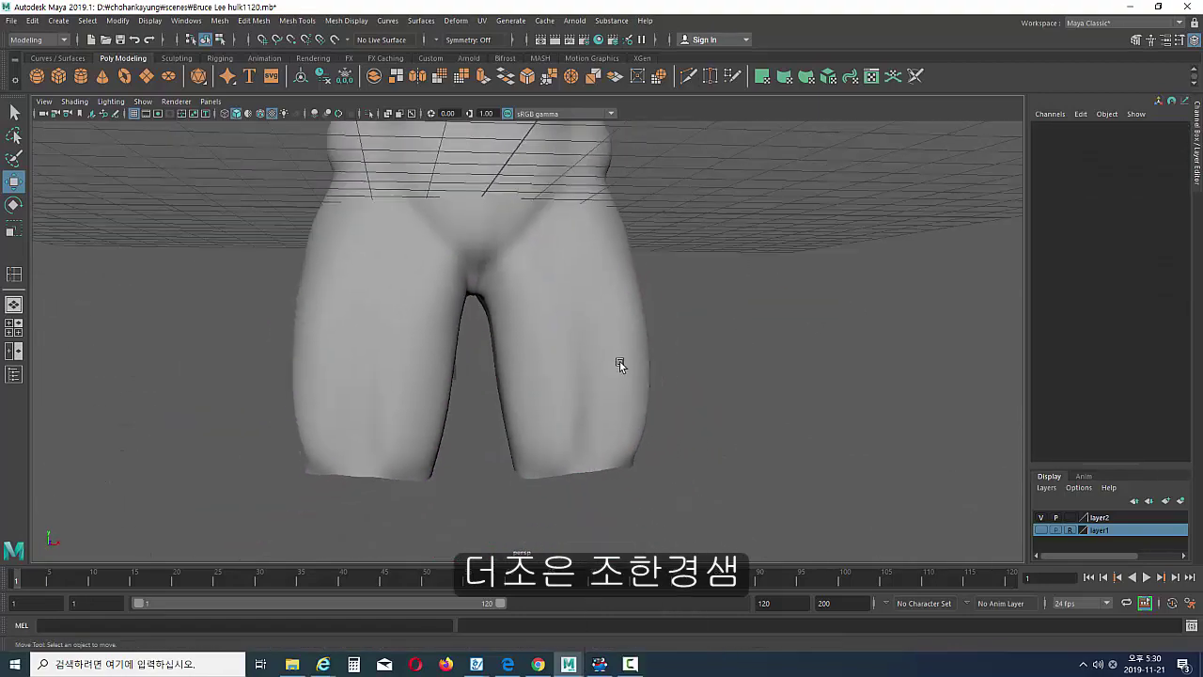
mouse_move(620, 361)
alt+mouse_down()
mouse_move(611, 432)
mouse_move(634, 373)
mouse_move(528, 429)
alt+mouse_up()
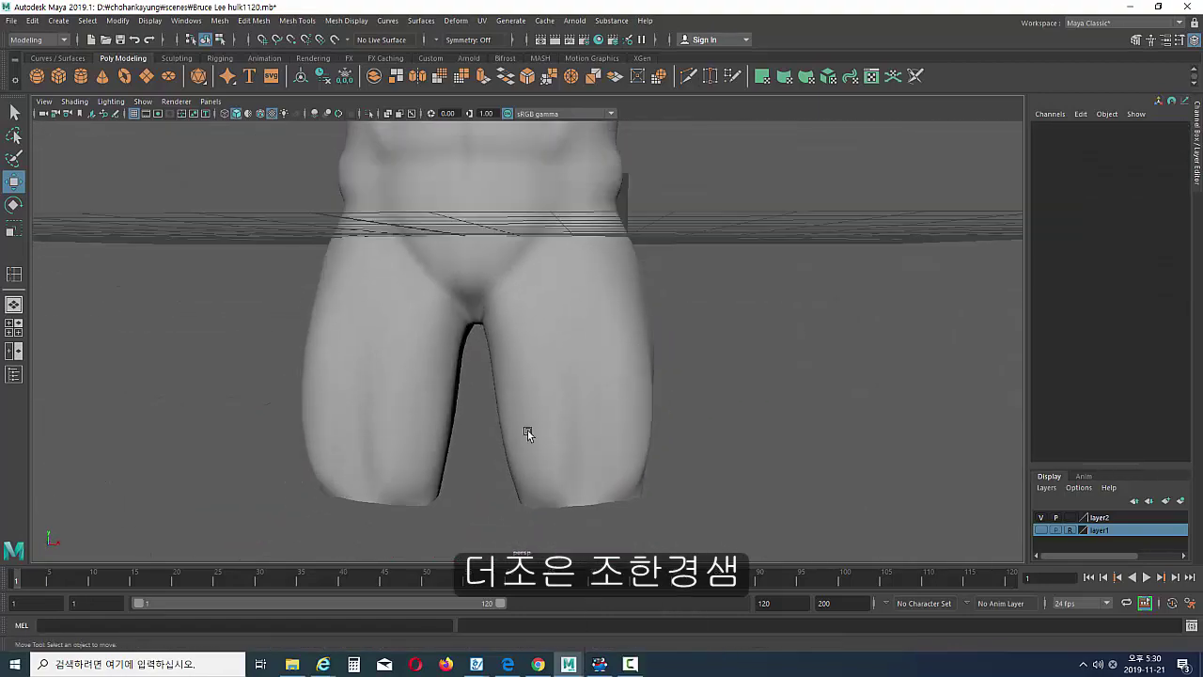
mouse_move(632, 461)
alt+mouse_down()
mouse_move(612, 423)
mouse_move(499, 429)
mouse_move(594, 426)
alt+mouse_up()
click(612, 424)
right_drag(594, 425, 558, 260)
click(389, 336)
alt+drag(451, 358, 461, 282)
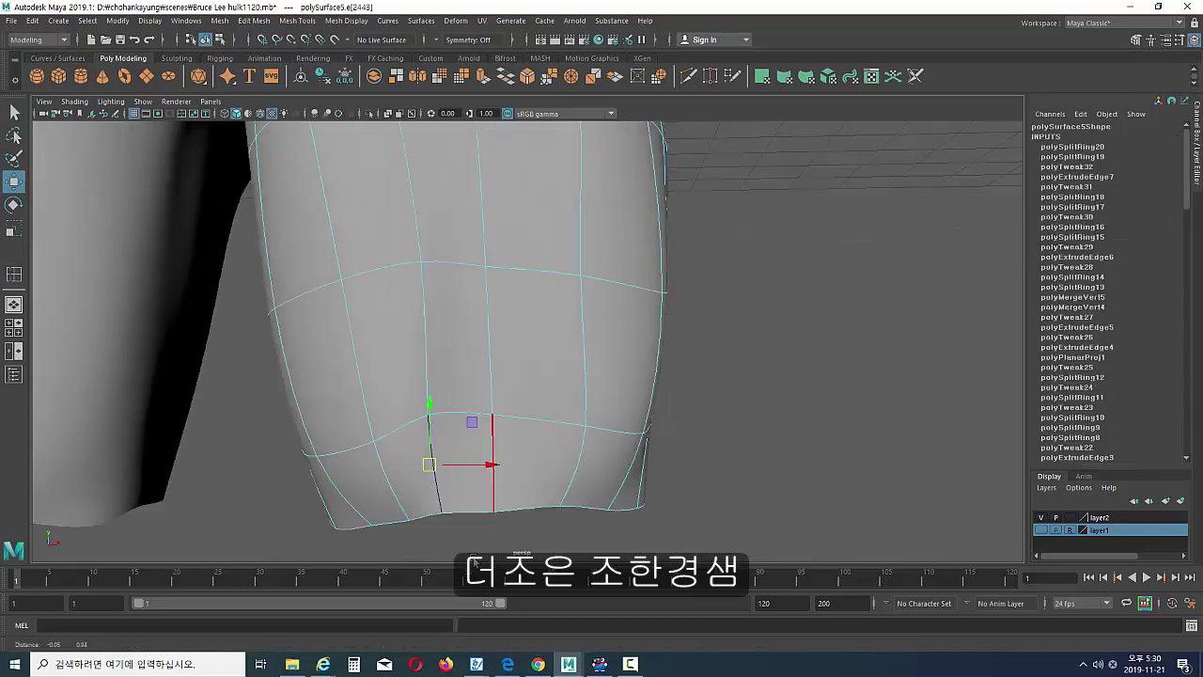
scroll(417, 362, up, 3)
mouse_move(417, 361)
alt+mouse_down()
mouse_move(411, 349)
mouse_move(288, 310)
alt+mouse_up()
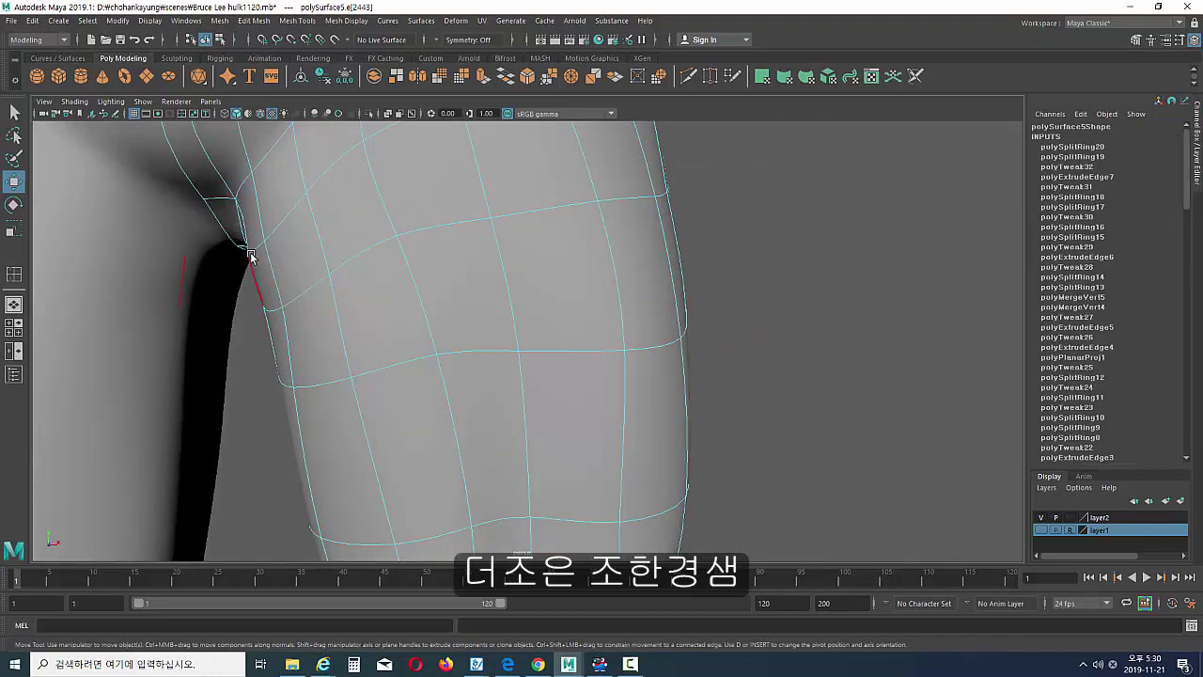
mouse_move(249, 262)
mouse_down()
mouse_move(266, 249)
mouse_move(391, 295)
mouse_move(442, 358)
mouse_move(511, 335)
mouse_move(559, 406)
mouse_move(410, 391)
mouse_move(491, 397)
mouse_move(441, 366)
mouse_move(367, 417)
mouse_up()
mouse_move(367, 416)
alt+right_down()
mouse_move(394, 384)
mouse_move(376, 425)
alt+right_up()
mouse_move(376, 424)
alt+mouse_down()
mouse_move(395, 317)
mouse_move(400, 394)
mouse_move(526, 244)
alt+mouse_up()
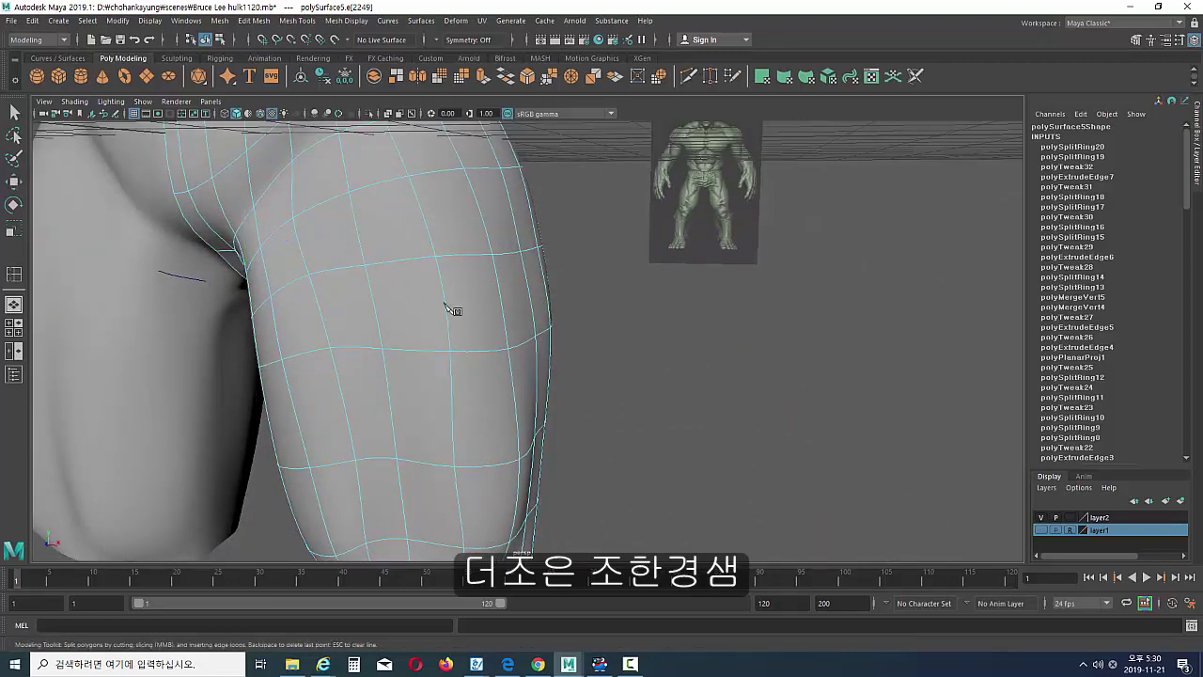
- With the Move tool, select the hem-corner vertices at the back of the leg
mouse_move(411, 337)
alt+mouse_down()
mouse_move(483, 383)
mouse_move(470, 371)
mouse_move(420, 385)
mouse_move(485, 371)
mouse_move(355, 411)
alt+mouse_up()
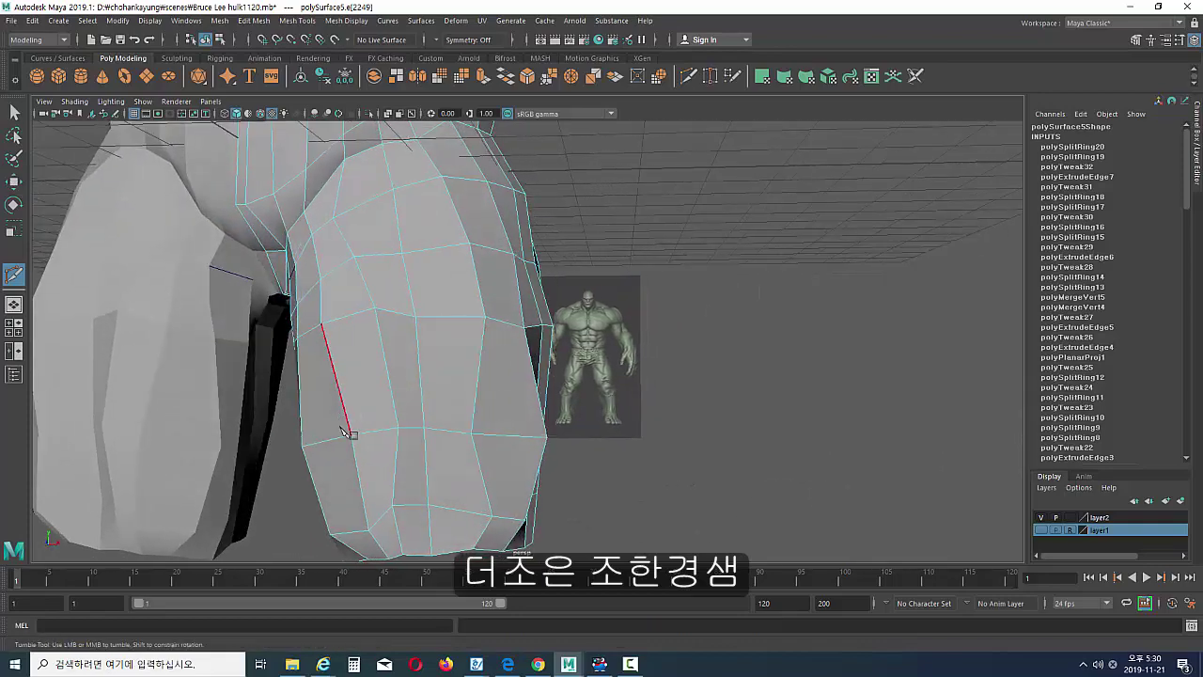
mouse_move(505, 442)
alt+mouse_down()
mouse_move(494, 411)
mouse_move(411, 456)
mouse_move(158, 310)
alt+mouse_up()
click(13, 182)
mouse_move(461, 394)
alt+mouse_down()
mouse_move(476, 435)
mouse_move(529, 413)
alt+mouse_up()
click(512, 417)
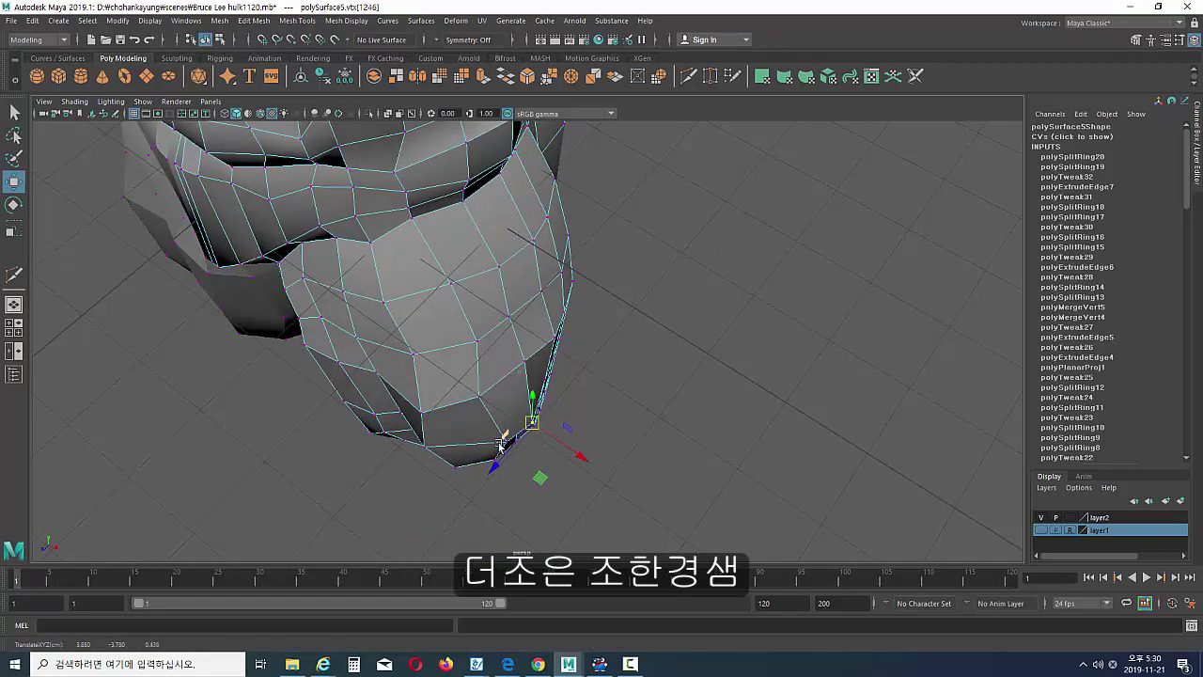
click(483, 450)
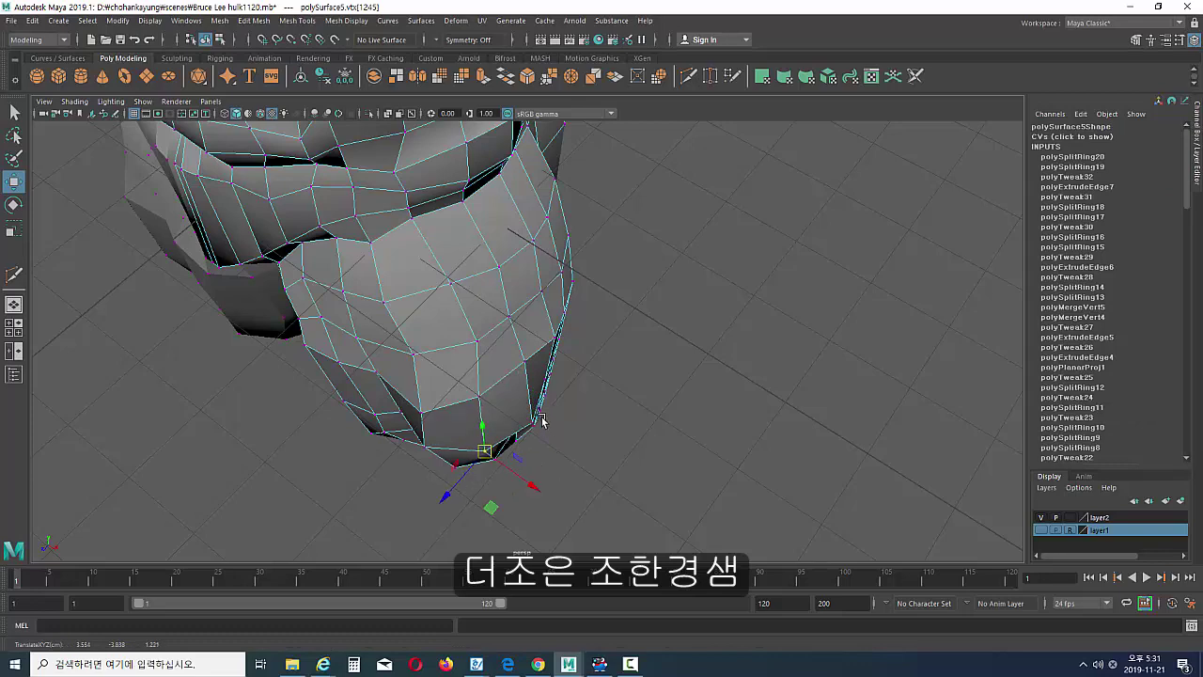
mouse_move(541, 420)
alt+mouse_down()
mouse_move(512, 432)
mouse_move(527, 480)
alt+mouse_up()
click(518, 435)
click(528, 464)
mouse_move(508, 519)
alt+mouse_down()
mouse_move(510, 479)
mouse_move(484, 490)
mouse_move(511, 473)
mouse_move(513, 486)
mouse_move(518, 368)
mouse_move(545, 357)
alt+mouse_up()
click(489, 505)
- Check an edge on the leg, then select vertices on the lower leg
key(F10)
click(510, 479)
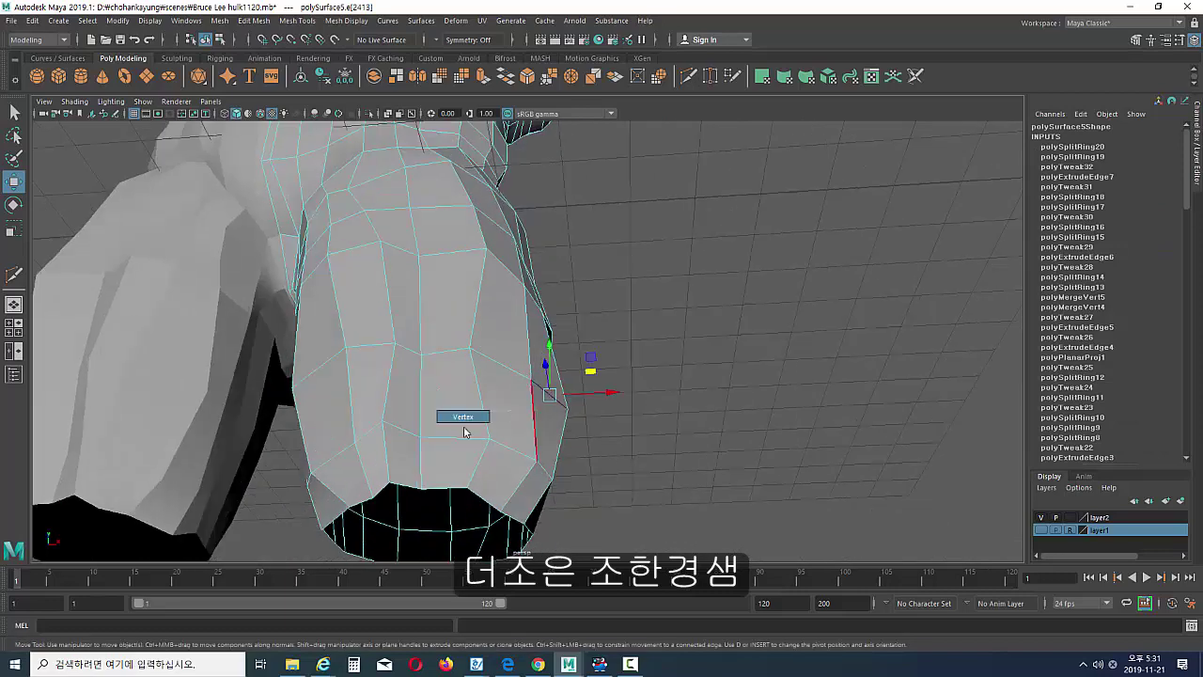
key(F9)
click(505, 418)
click(470, 439)
mouse_move(470, 441)
alt+mouse_down()
mouse_move(476, 341)
mouse_move(422, 384)
mouse_move(419, 450)
alt+mouse_up()
- Slide the hip and upper thigh vertices into place to round the leg contour
click(464, 338)
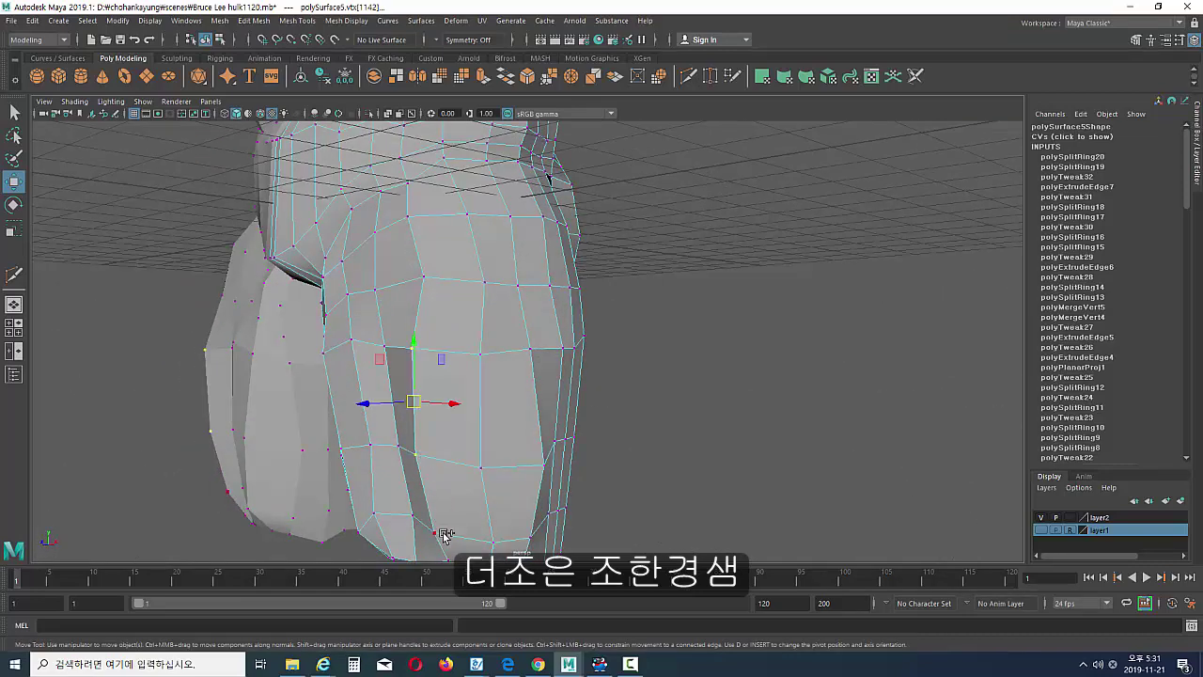
mouse_move(463, 542)
alt+mouse_down()
mouse_move(457, 462)
mouse_move(389, 368)
mouse_move(451, 362)
mouse_move(503, 441)
mouse_move(537, 403)
mouse_move(488, 437)
alt+mouse_up()
click(465, 422)
click(470, 350)
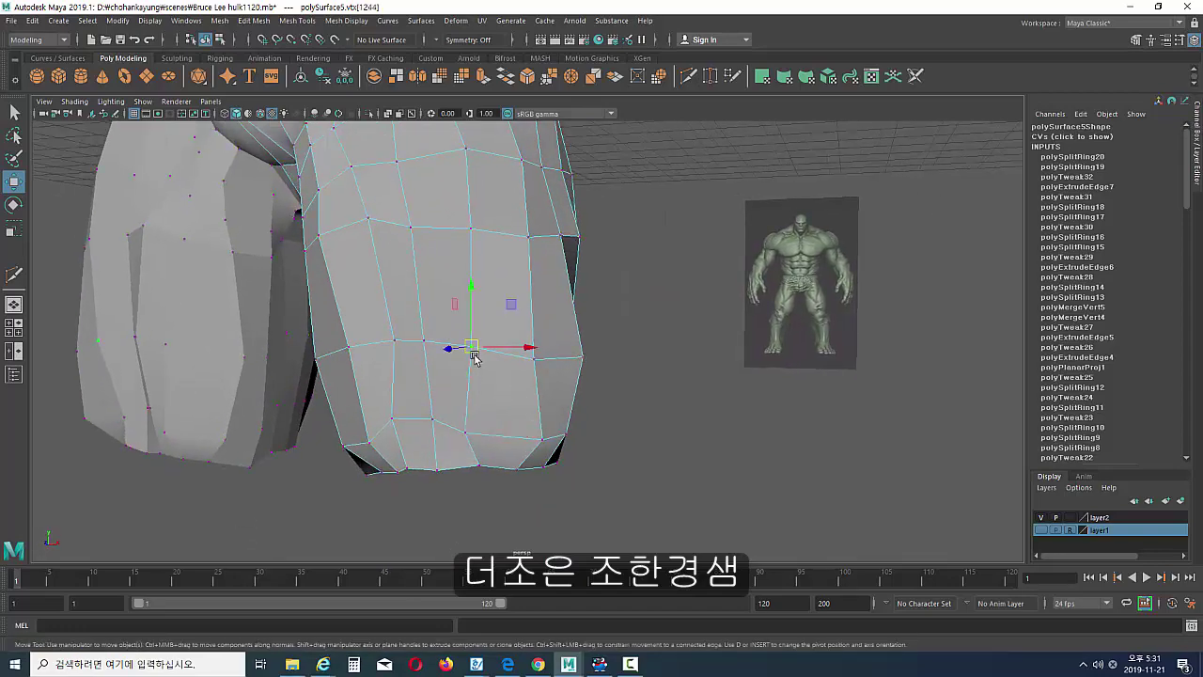
alt+middle_drag(492, 295, 493, 331)
mouse_move(492, 332)
alt+mouse_down()
mouse_move(464, 311)
mouse_move(451, 330)
mouse_move(424, 315)
mouse_move(461, 300)
mouse_move(458, 338)
mouse_move(478, 372)
mouse_move(508, 379)
mouse_move(472, 485)
mouse_move(462, 477)
alt+mouse_up()
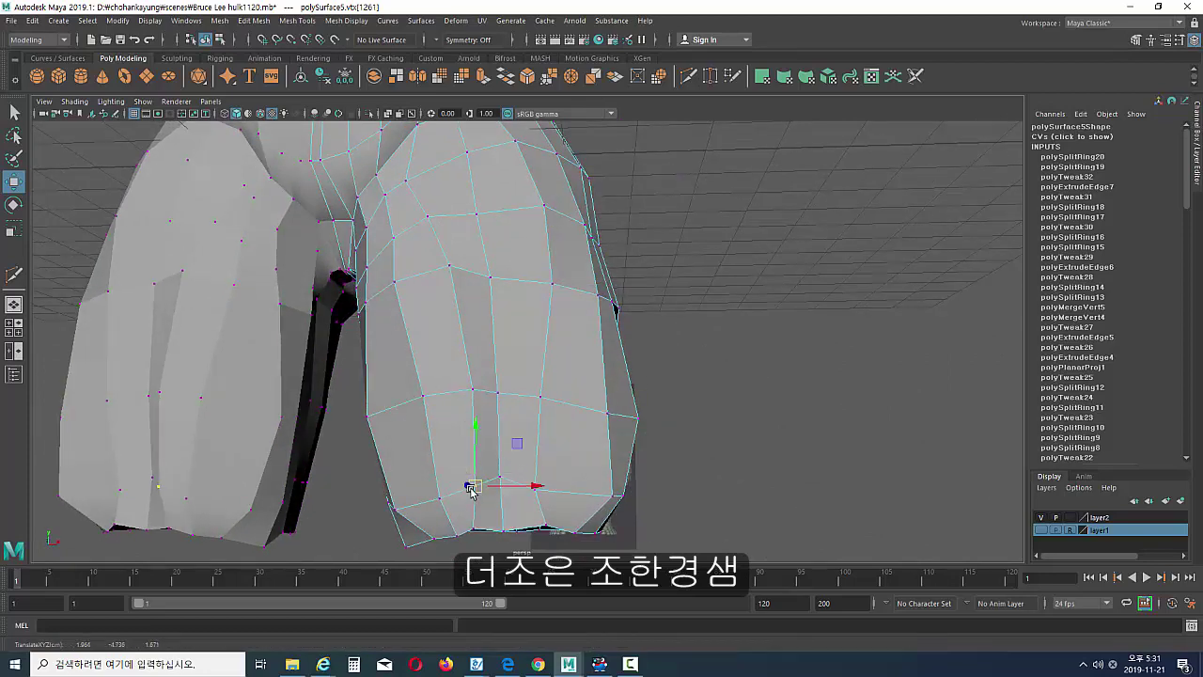
mouse_move(472, 489)
alt+mouse_down()
mouse_move(524, 448)
mouse_move(523, 478)
mouse_move(489, 483)
alt+mouse_up()
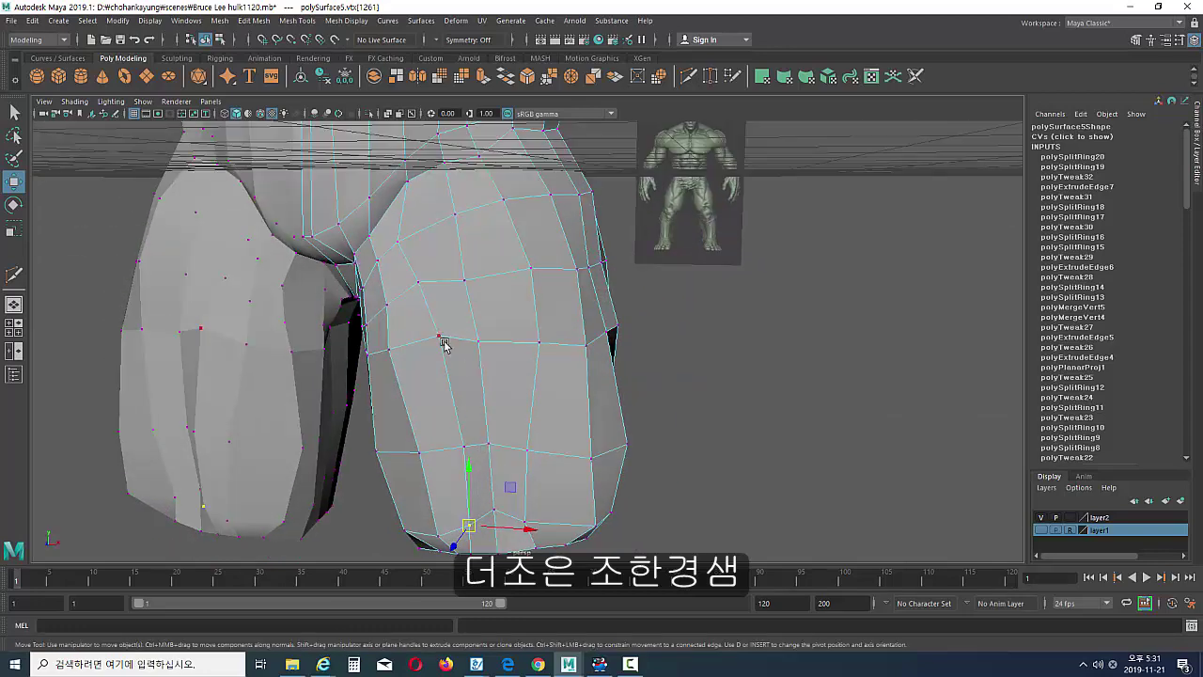
drag(418, 283, 416, 297)
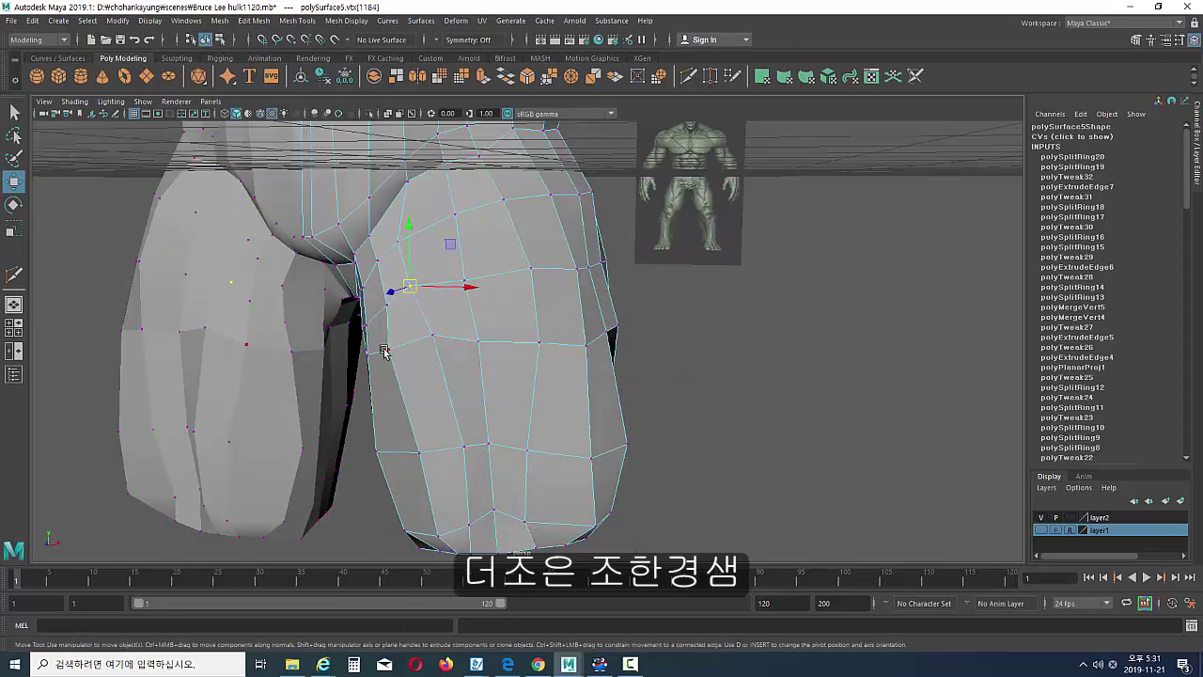
alt+drag(454, 460, 417, 460)
mouse_move(417, 459)
mouse_down()
mouse_move(491, 470)
mouse_move(496, 398)
mouse_move(467, 341)
mouse_up()
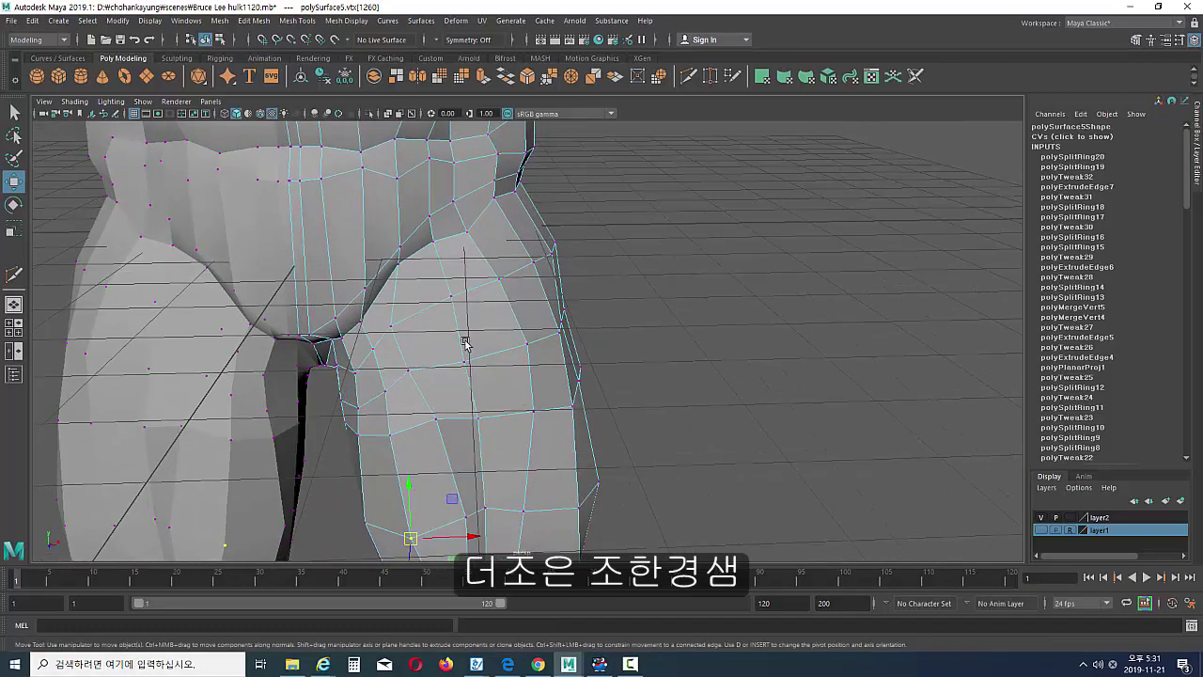
key(F11)
click(460, 332)
shift+click(442, 292)
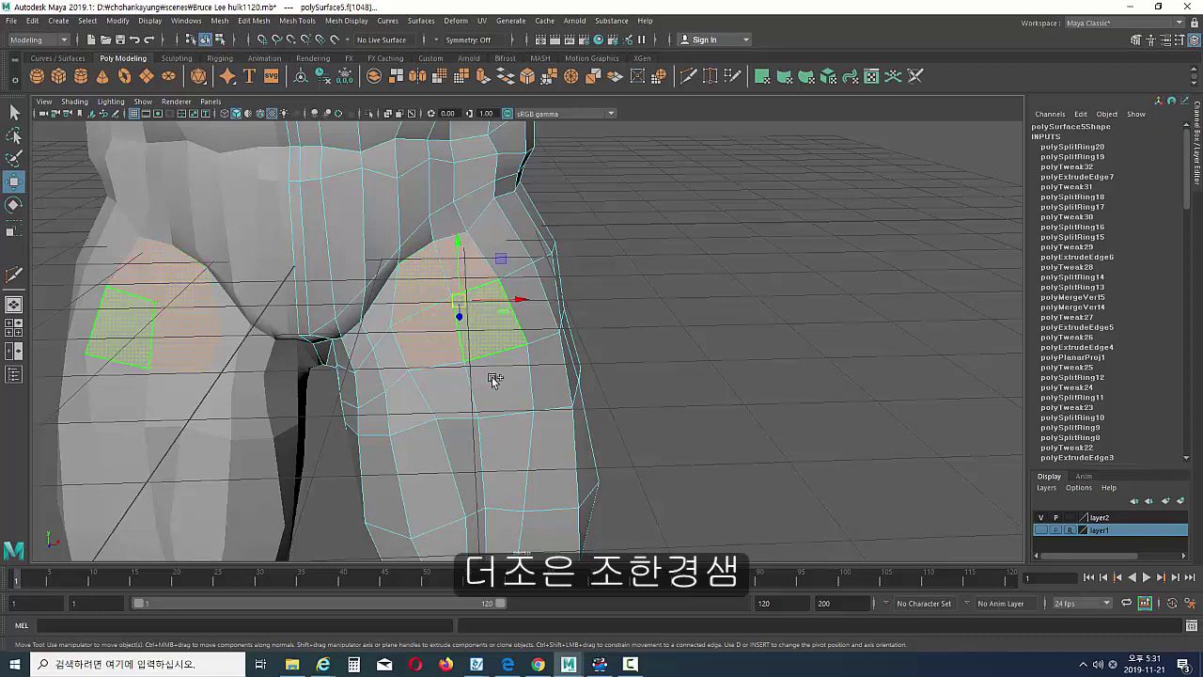
shift+click(457, 391)
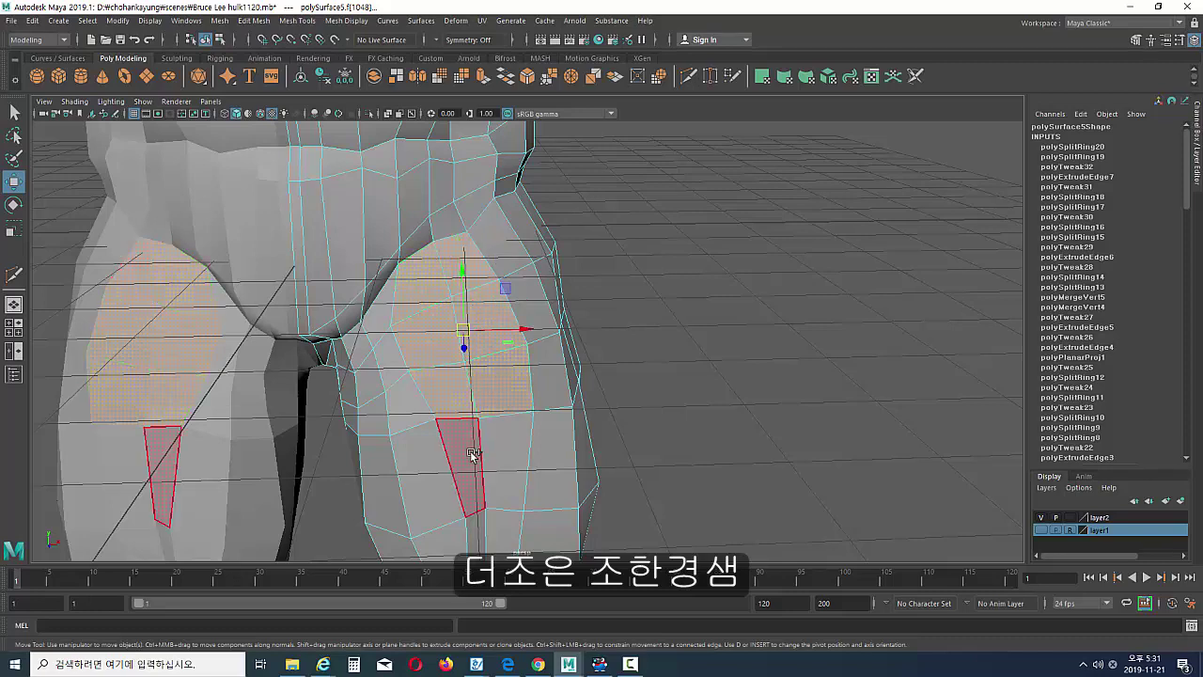
shift+click(481, 470)
mouse_move(491, 483)
alt+mouse_down()
mouse_move(492, 354)
mouse_move(515, 351)
mouse_move(510, 429)
mouse_move(569, 492)
mouse_move(499, 416)
mouse_move(515, 455)
mouse_move(545, 414)
alt+mouse_up()
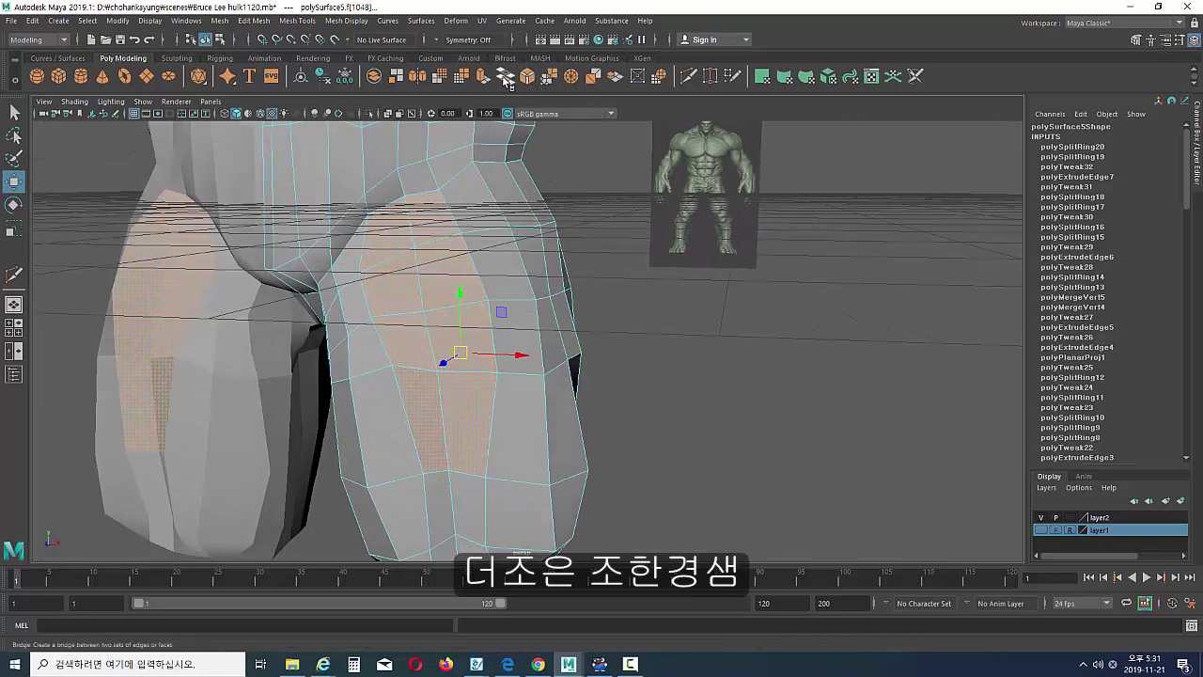
key(ctrl+e)
alt+drag(471, 268, 483, 315)
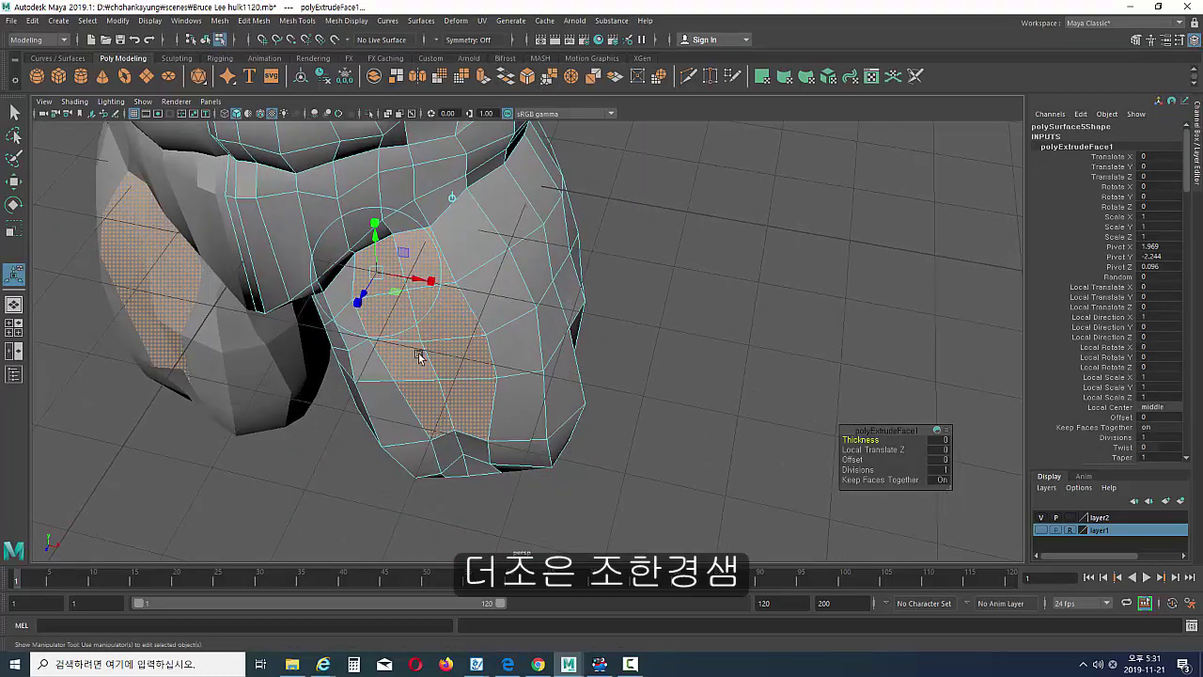
mouse_move(405, 312)
mouse_down()
mouse_move(372, 295)
mouse_move(352, 306)
mouse_up()
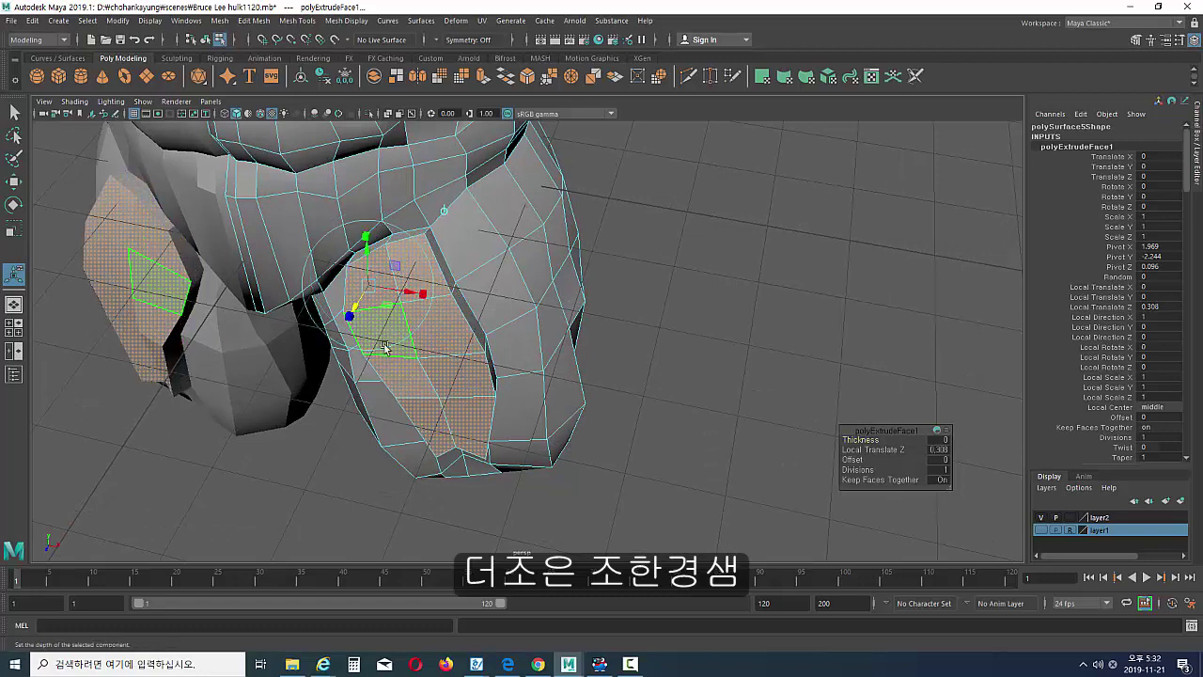
key(r)
mouse_move(476, 304)
mouse_down()
mouse_move(426, 311)
mouse_move(228, 245)
mouse_move(262, 249)
mouse_up()
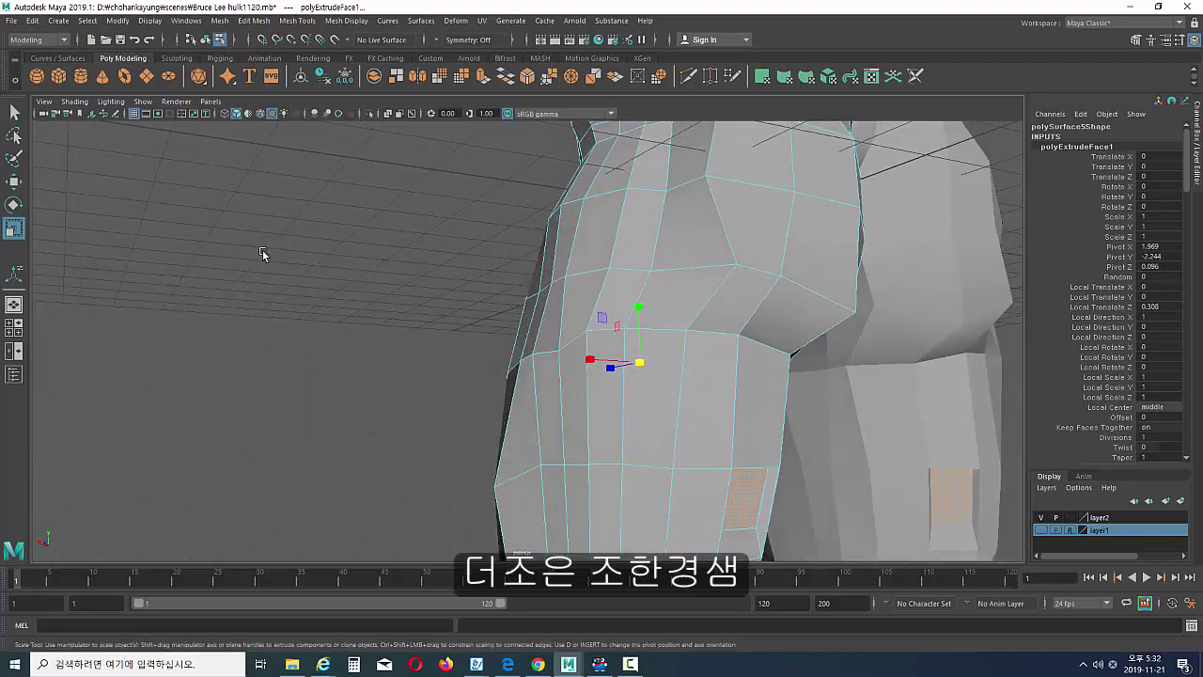
mouse_move(430, 304)
alt+mouse_down()
mouse_move(451, 336)
mouse_move(614, 351)
mouse_move(625, 371)
alt+mouse_up()
click(581, 361)
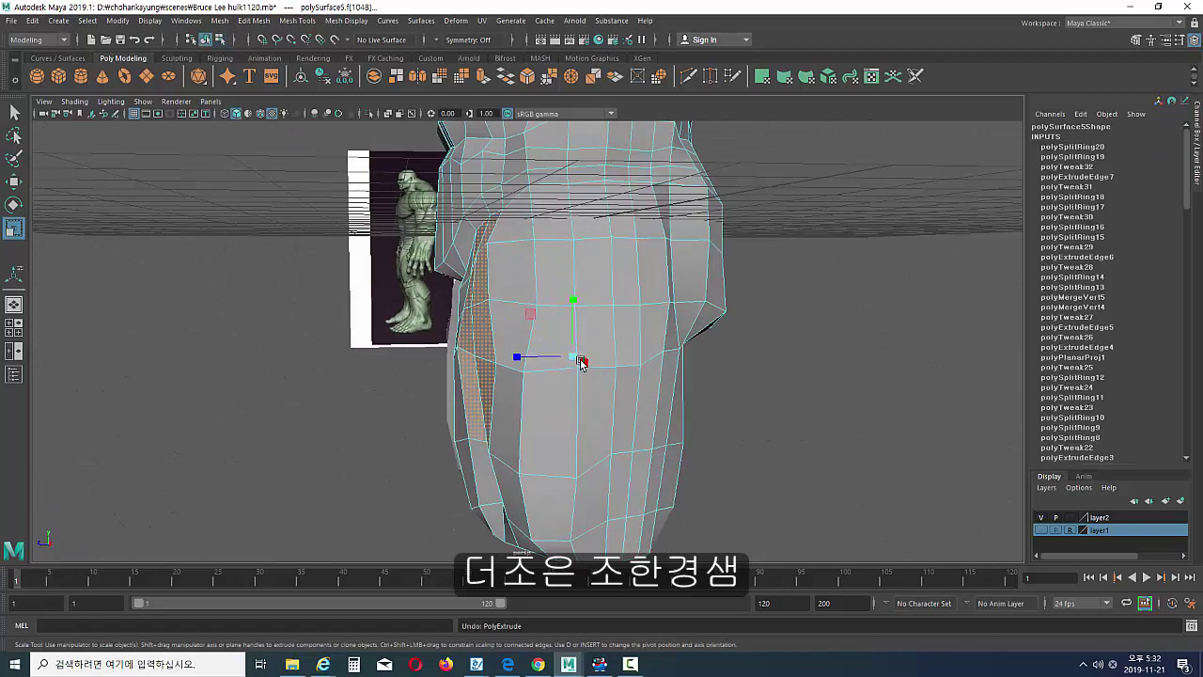
alt+drag(670, 408, 589, 411)
mouse_move(851, 420)
mouse_down()
mouse_move(655, 486)
mouse_move(658, 442)
mouse_move(553, 420)
mouse_move(630, 141)
mouse_up()
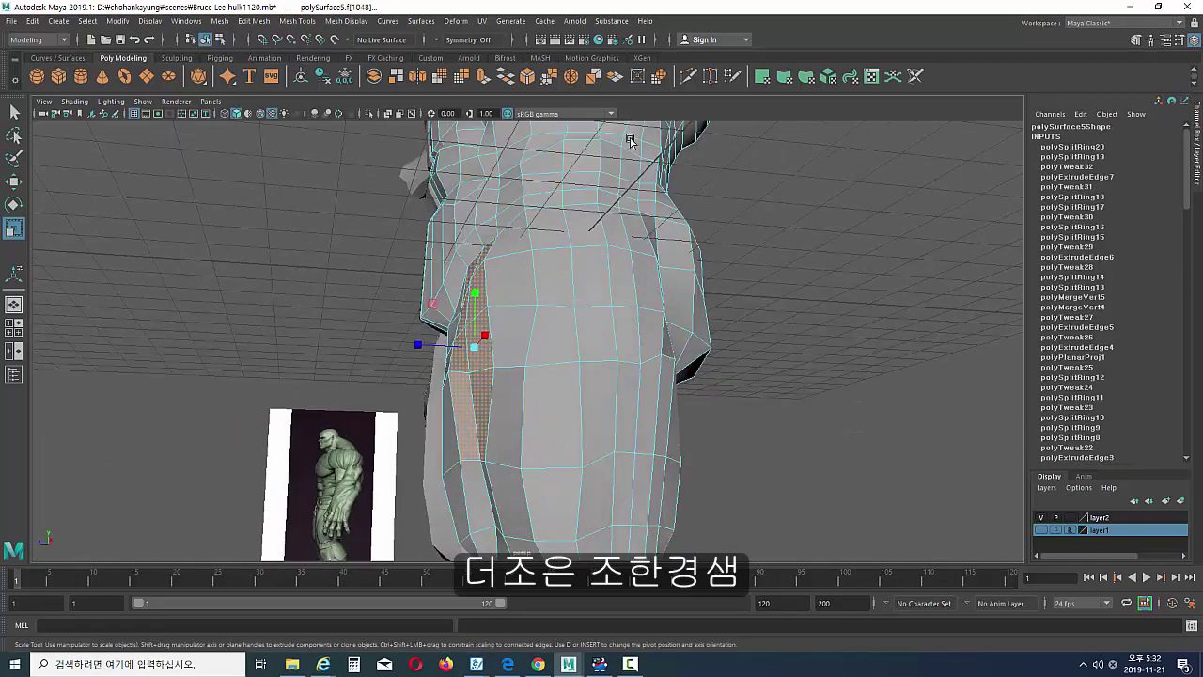
mouse_move(569, 222)
alt+mouse_down()
mouse_move(671, 309)
mouse_move(759, 273)
alt+mouse_up()
- Start a Multi-Cut on the upper thigh edge, then undo the misplaced point
click(760, 273)
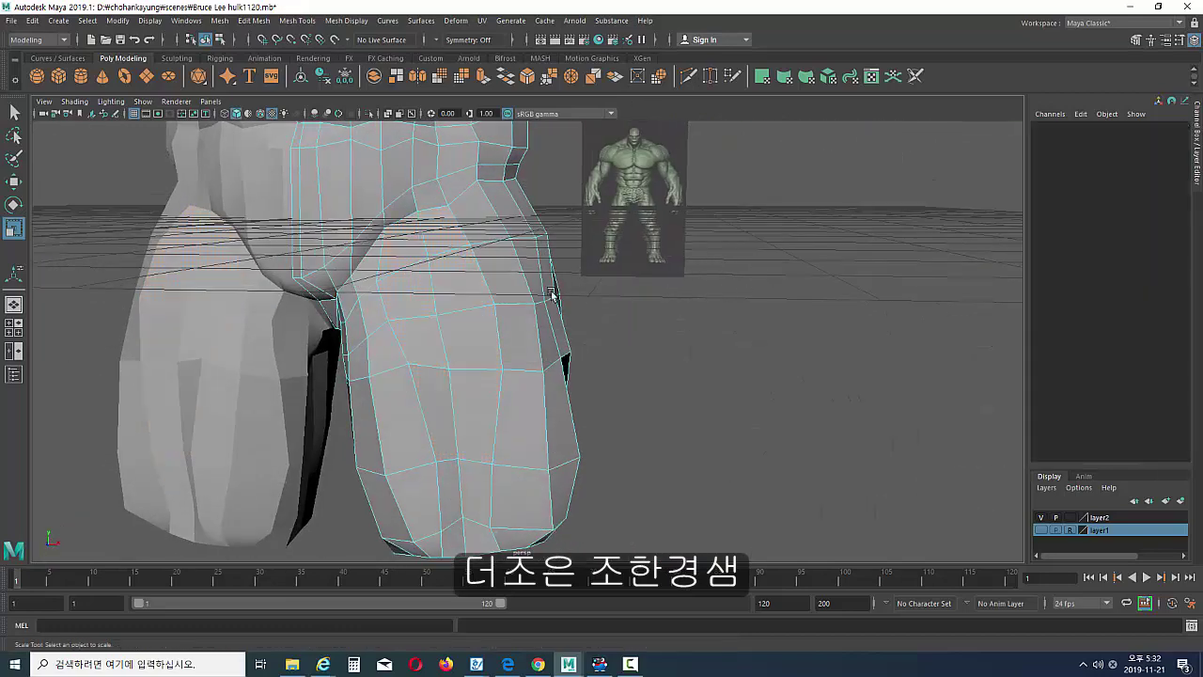
mouse_move(759, 273)
alt+right_down()
mouse_move(577, 353)
mouse_move(563, 343)
alt+right_up()
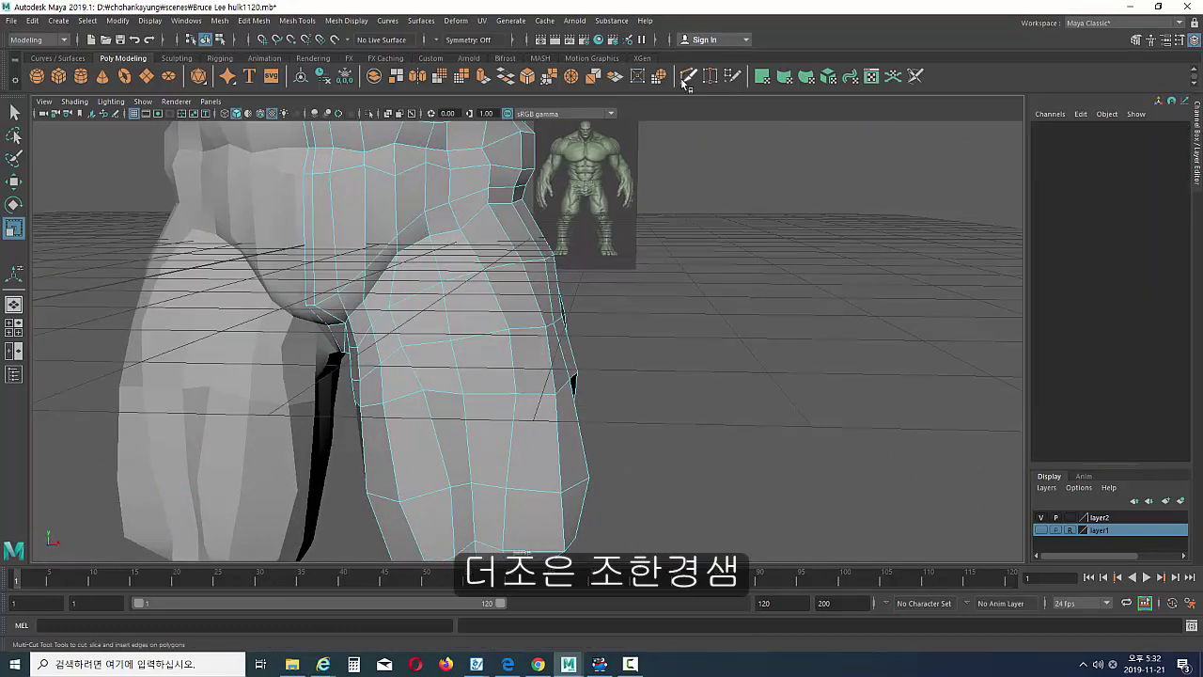
click(684, 80)
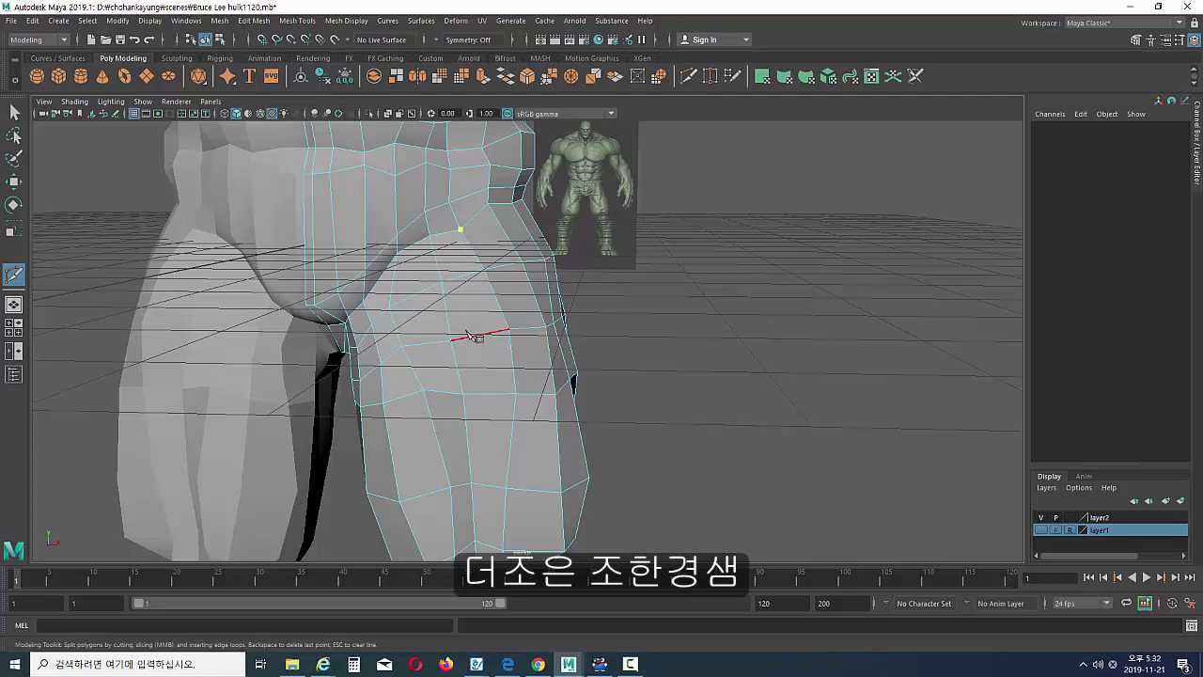
mouse_move(473, 337)
alt+mouse_down()
mouse_move(486, 273)
mouse_move(474, 263)
alt+mouse_up()
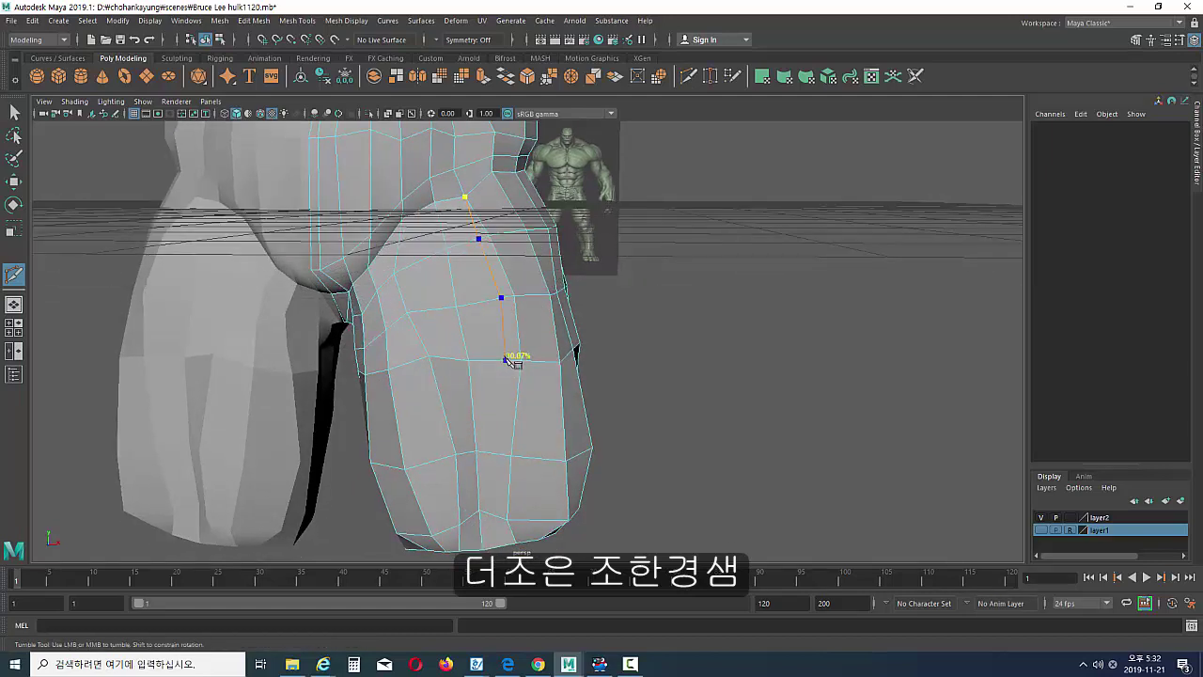
click(508, 361)
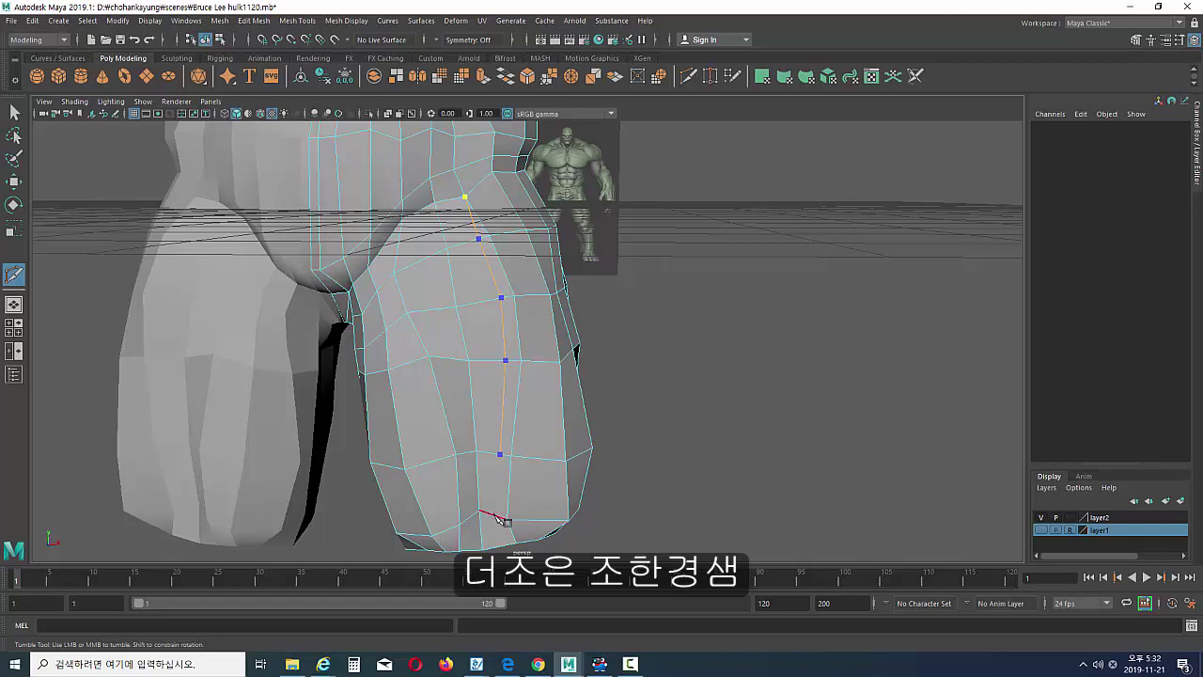
mouse_move(510, 493)
alt+middle_down()
mouse_move(511, 470)
mouse_move(472, 430)
mouse_move(483, 477)
alt+middle_up()
key(ctrl+z)
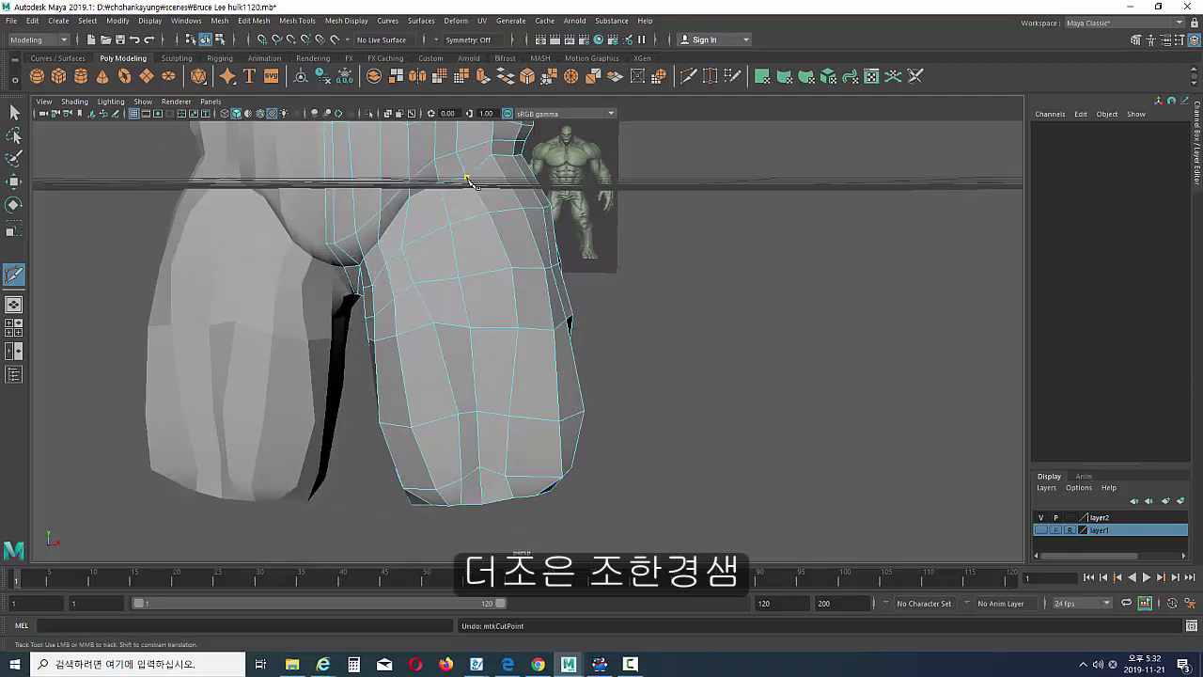
- Cut a new vertical edge from the top of the thigh down the front of the leg
click(474, 218)
alt+right_drag(487, 420, 456, 361)
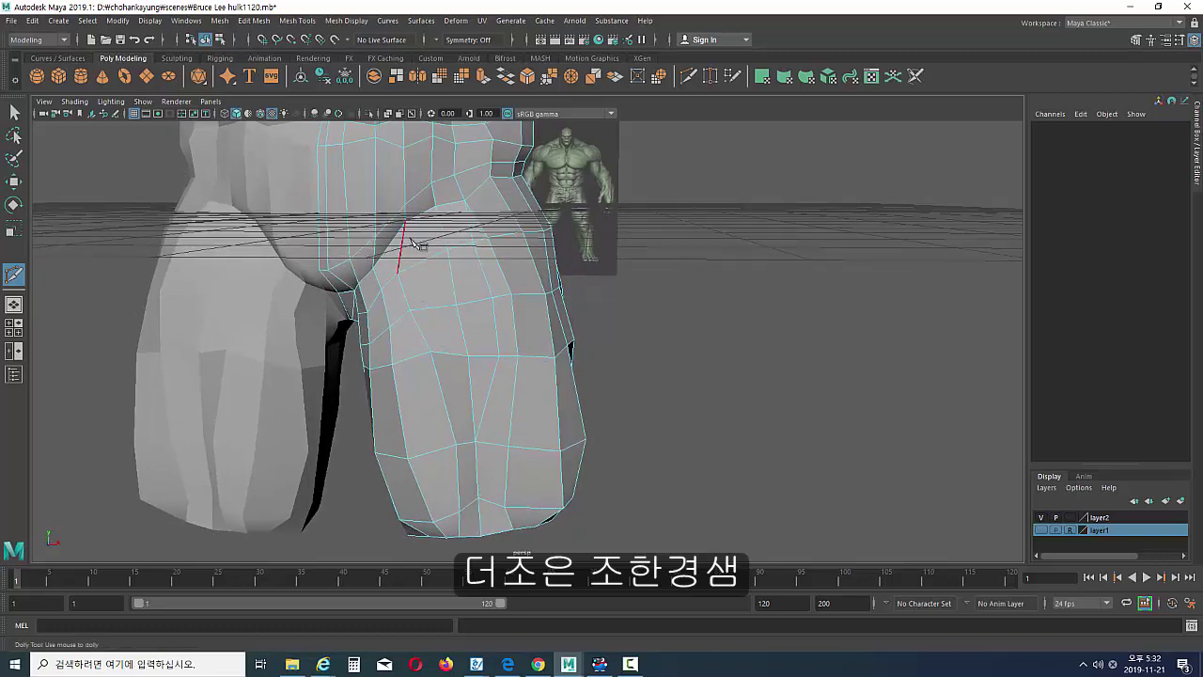
mouse_move(415, 242)
alt+mouse_down()
mouse_move(416, 269)
mouse_move(421, 246)
alt+mouse_up()
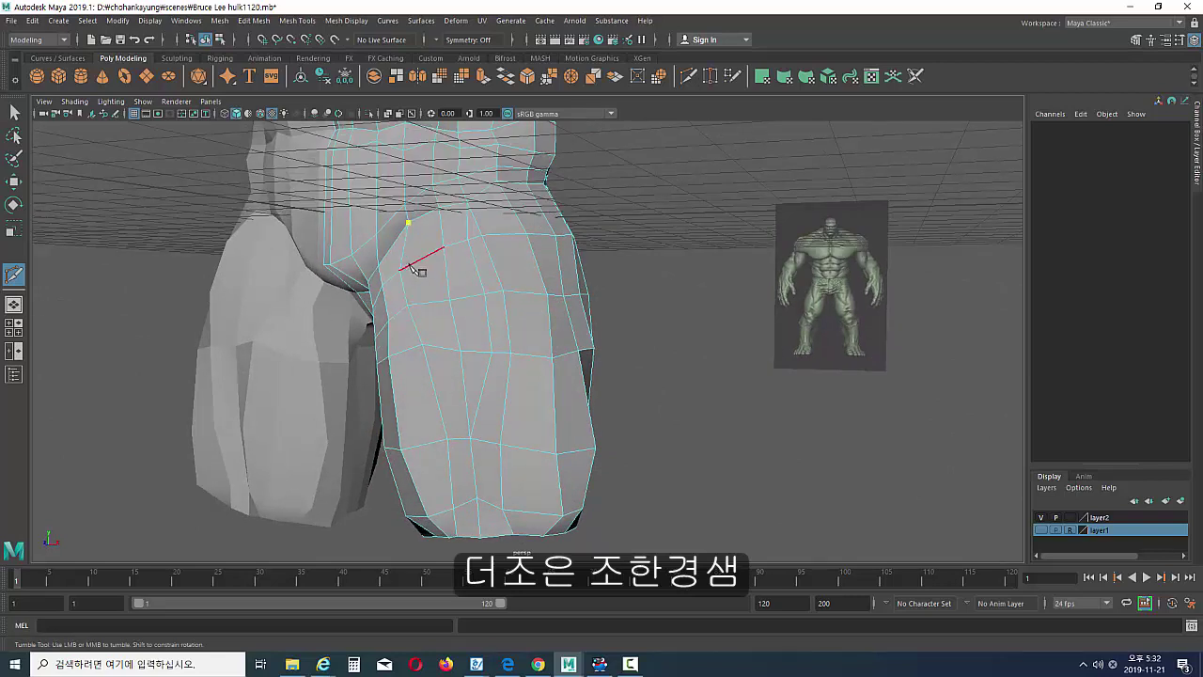
click(434, 347)
mouse_move(504, 476)
alt+right_down()
mouse_move(491, 411)
mouse_move(437, 370)
alt+right_up()
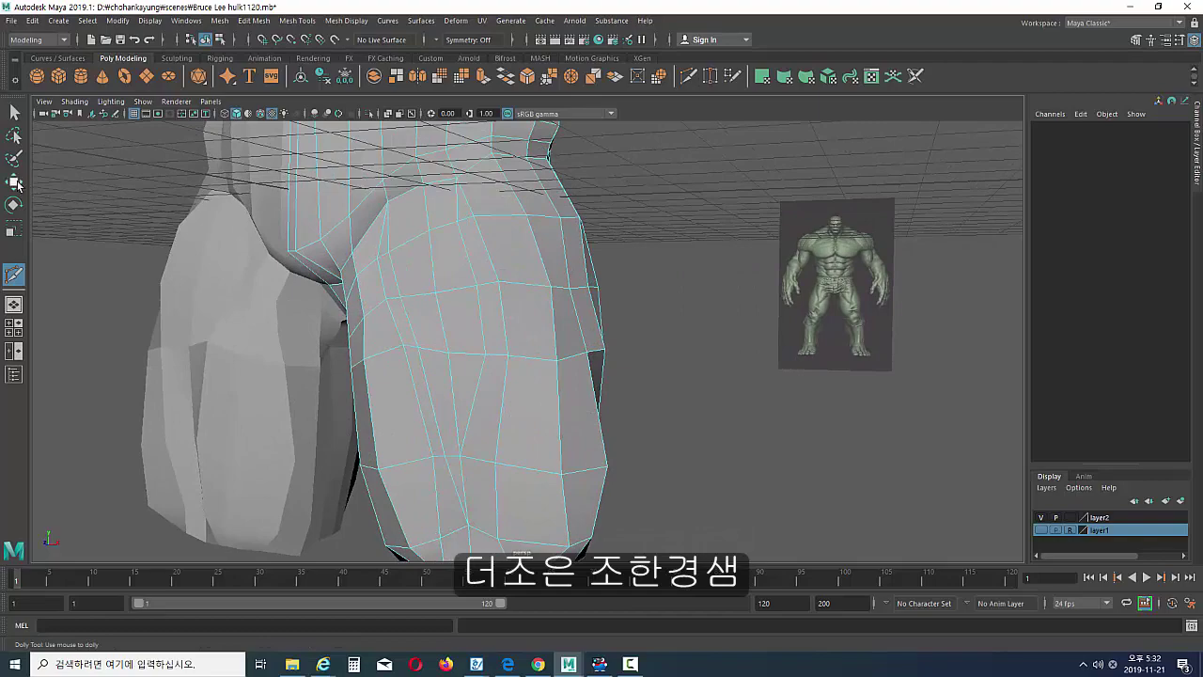
click(17, 185)
mouse_move(344, 279)
alt+mouse_down()
mouse_move(403, 257)
mouse_move(340, 256)
mouse_move(431, 324)
alt+mouse_up()
- Slide a thigh edge into place and reselect the new cut edges, reverting one selection
click(425, 283)
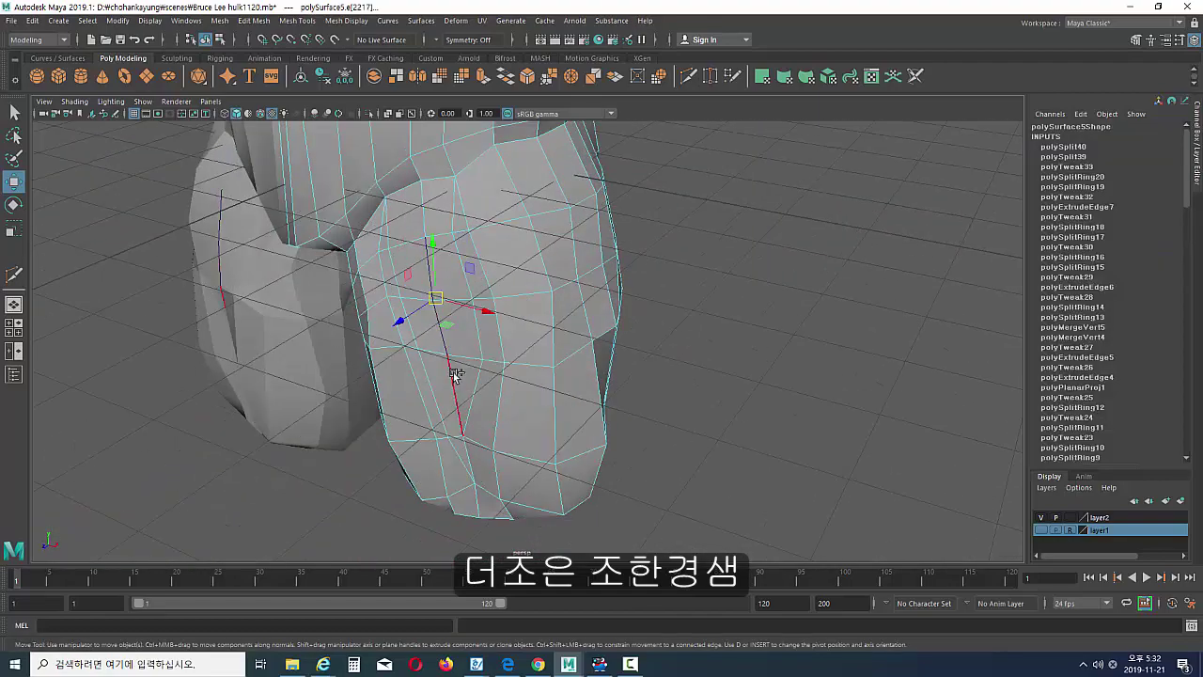
mouse_move(456, 370)
alt+mouse_down()
mouse_move(430, 291)
mouse_move(389, 310)
mouse_move(457, 261)
alt+mouse_up()
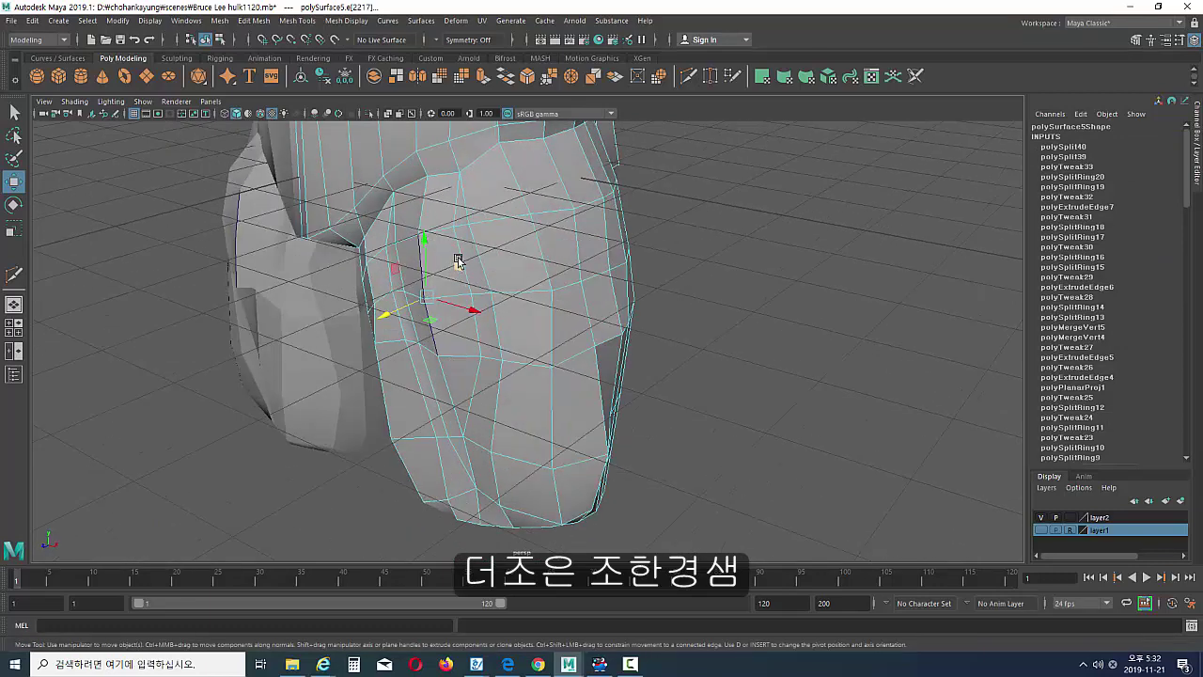
click(461, 254)
click(470, 301)
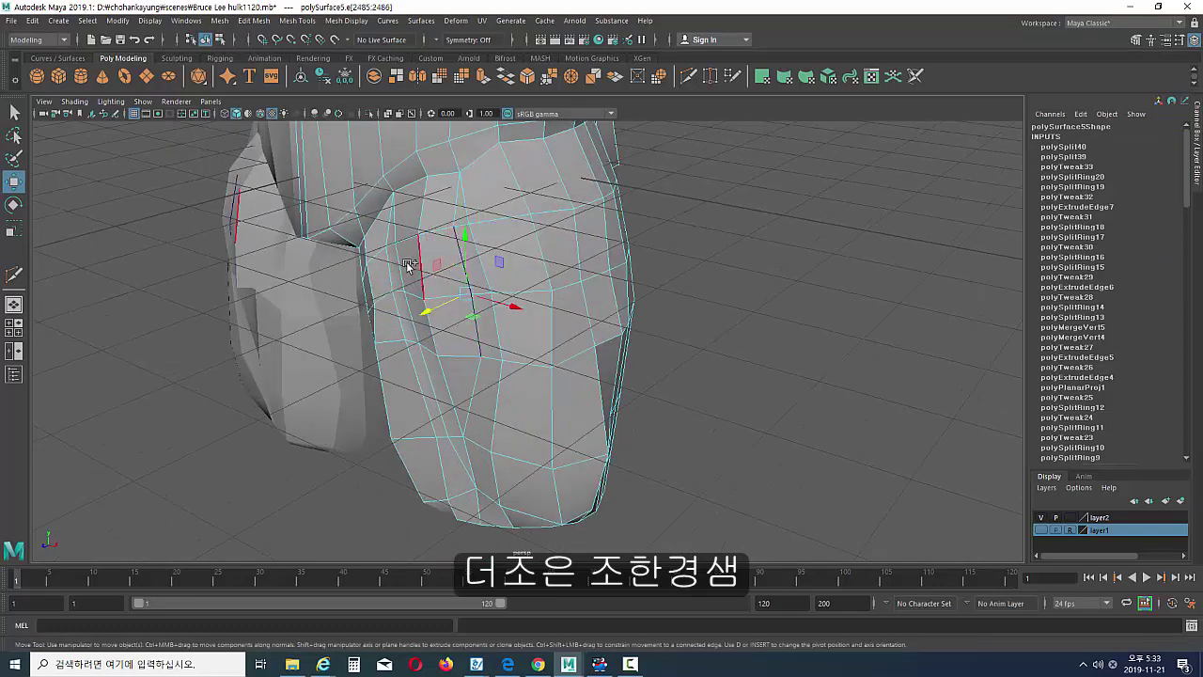
shift+click(425, 334)
mouse_move(436, 336)
alt+mouse_down()
mouse_move(398, 322)
mouse_move(503, 287)
mouse_move(502, 313)
mouse_move(458, 321)
mouse_move(564, 287)
mouse_move(566, 311)
mouse_move(545, 314)
mouse_move(536, 269)
mouse_move(516, 318)
alt+mouse_up()
key(ctrl+z)
- Adjust thigh vertices and add a Multi-Cut edge on the thigh
key(F9)
click(547, 289)
click(566, 306)
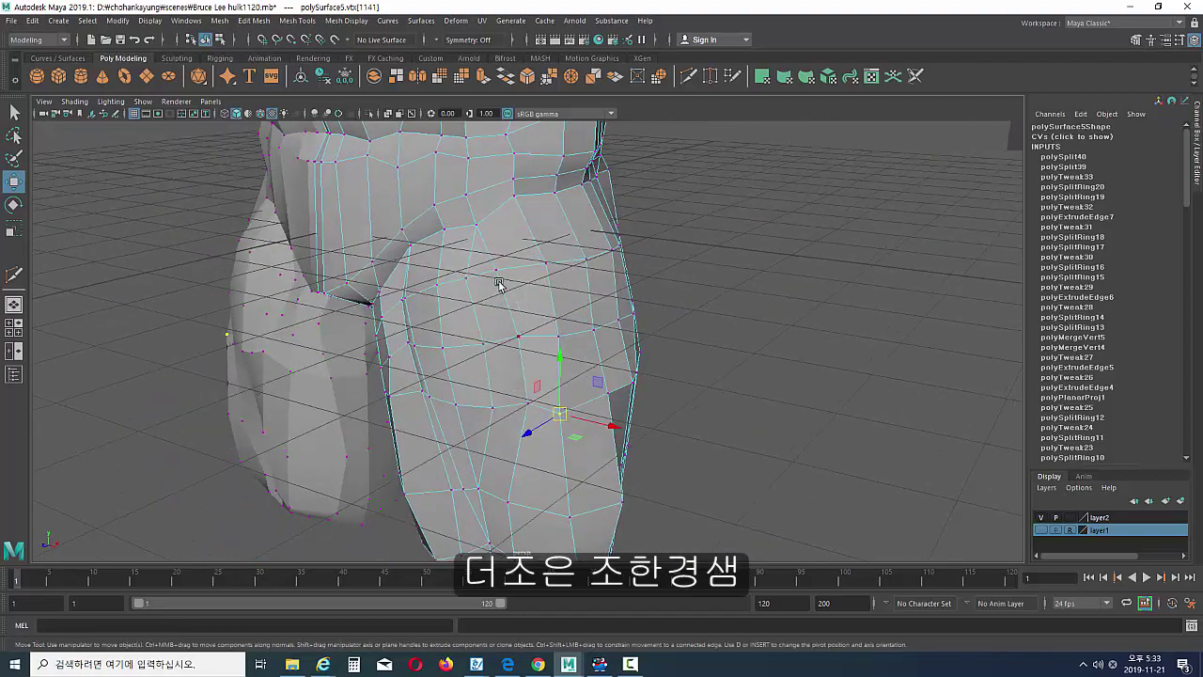
click(745, 217)
click(689, 76)
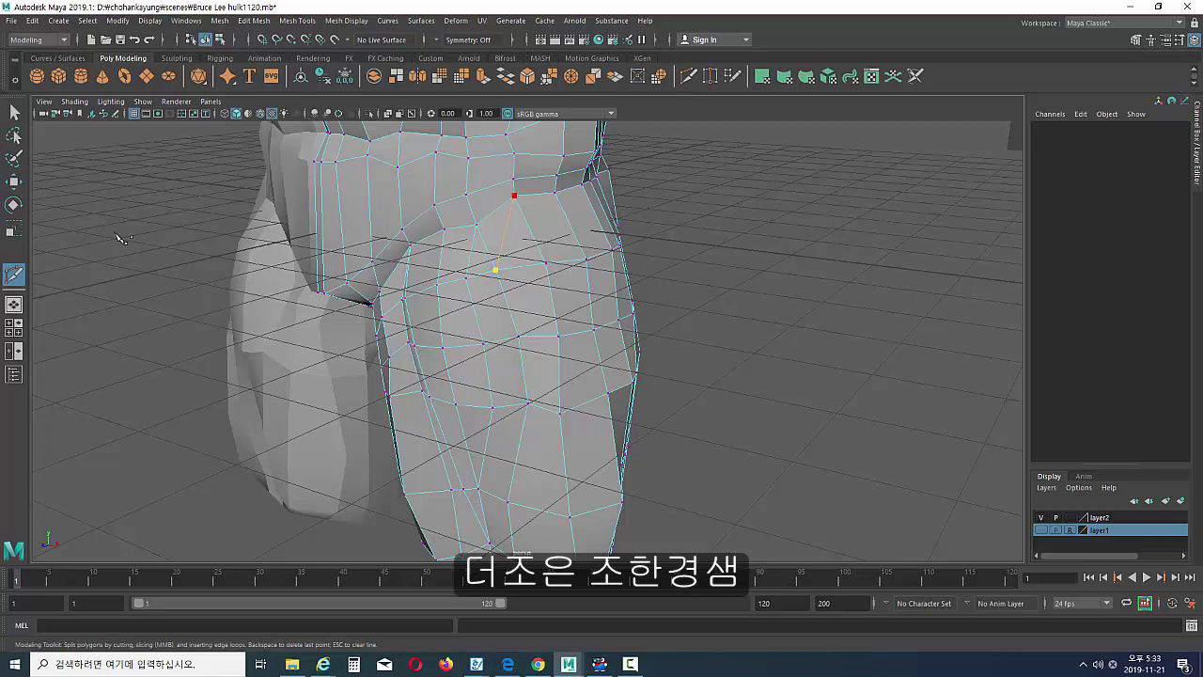
click(13, 181)
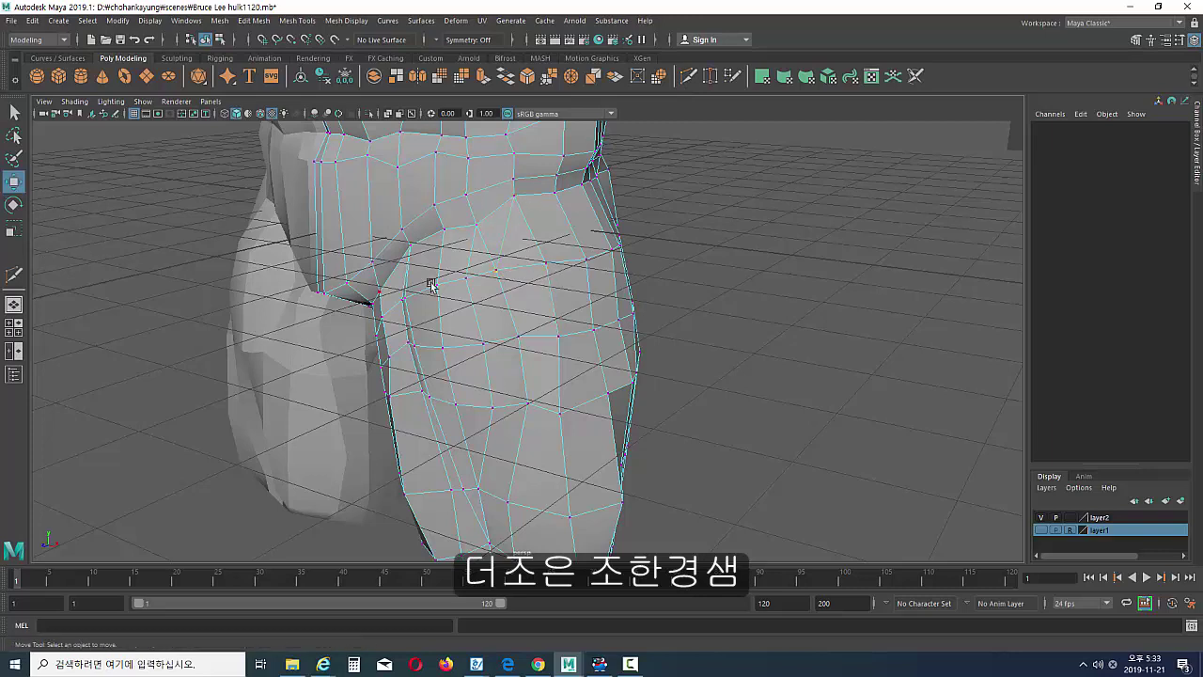
- Nudge the upper-front thigh vertices near the hip and waist
click(492, 256)
click(647, 213)
mouse_move(572, 268)
alt+mouse_down()
mouse_move(460, 275)
mouse_move(520, 292)
alt+mouse_up()
click(498, 267)
click(487, 273)
key(3)
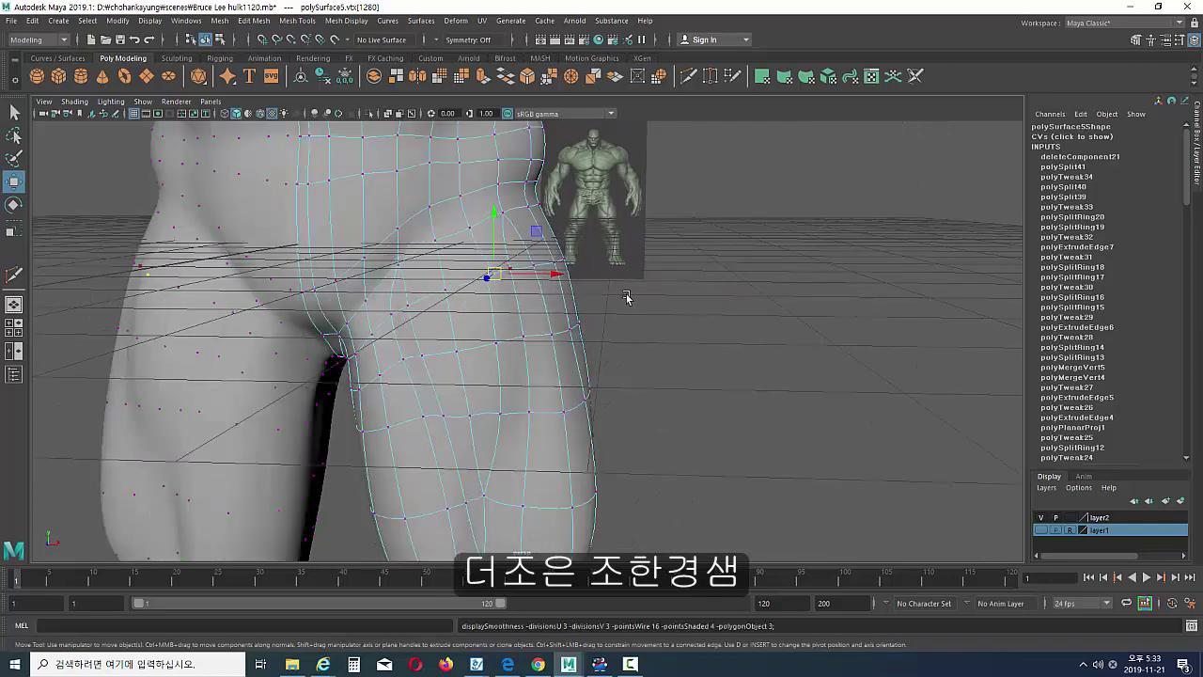
click(479, 327)
mouse_move(479, 327)
alt+mouse_down()
mouse_move(429, 391)
mouse_move(534, 365)
alt+mouse_up()
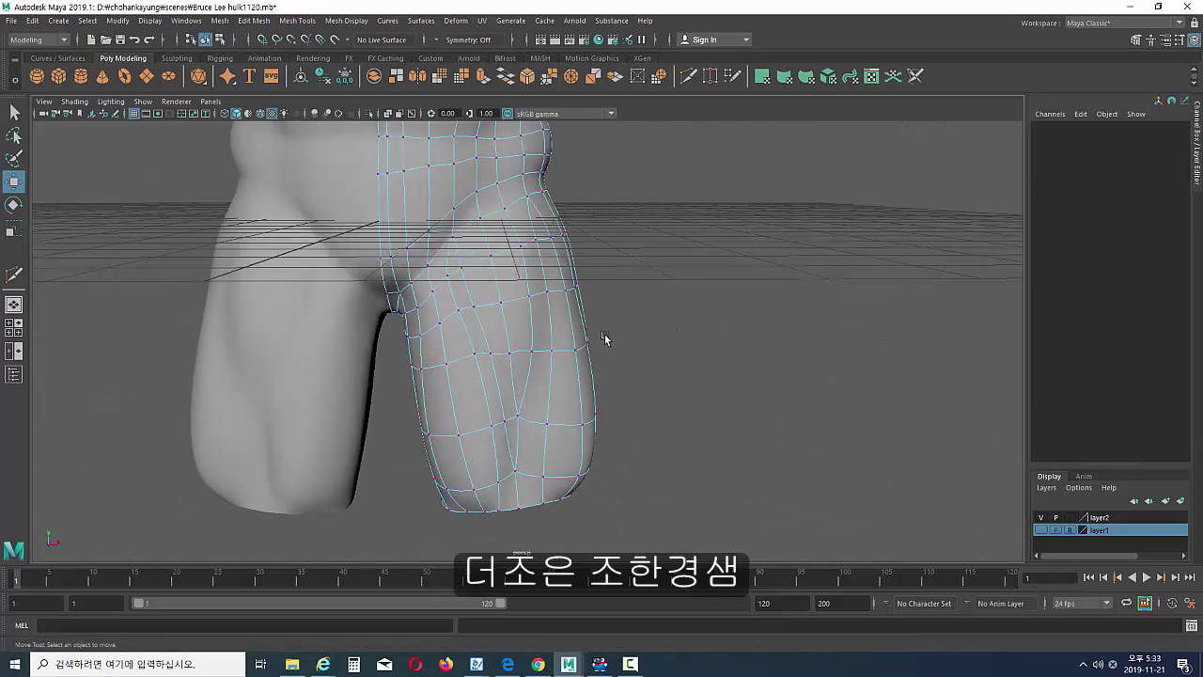
alt+drag(603, 338, 540, 328)
mouse_move(760, 282)
alt+mouse_down()
mouse_move(500, 314)
mouse_move(543, 302)
alt+mouse_up()
alt+drag(601, 471, 459, 321)
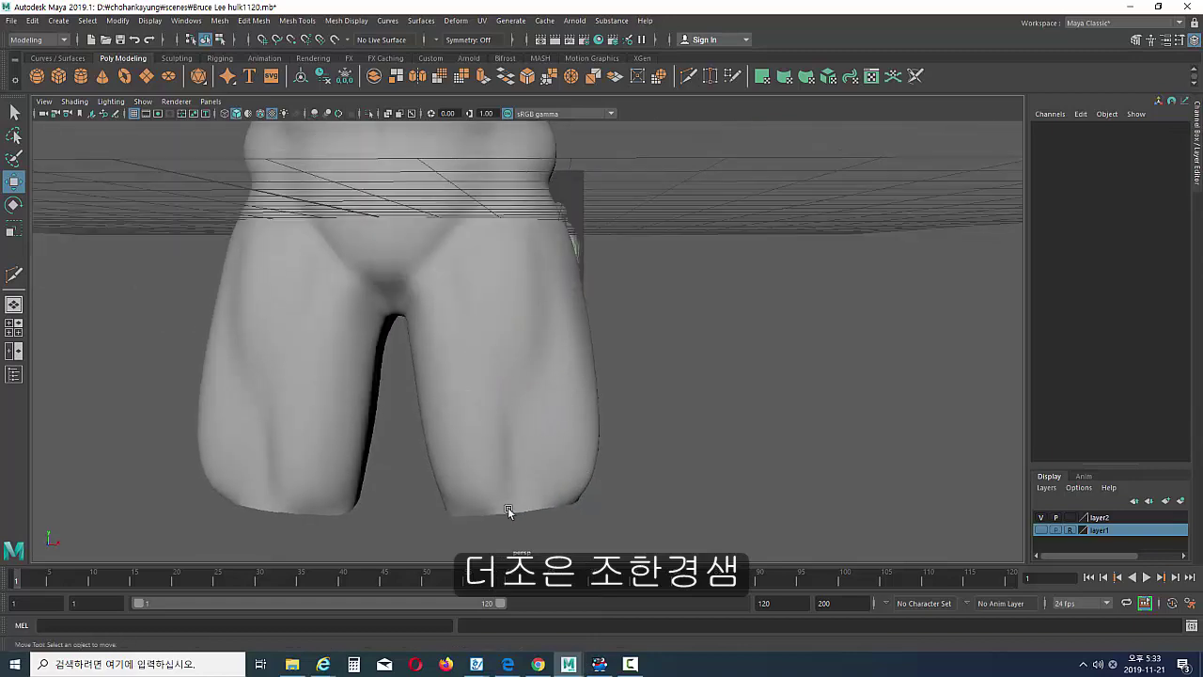
click(495, 435)
mouse_move(506, 431)
alt+mouse_down()
mouse_move(496, 436)
mouse_move(574, 282)
mouse_move(536, 366)
mouse_move(462, 263)
mouse_move(543, 302)
mouse_move(692, 148)
alt+mouse_up()
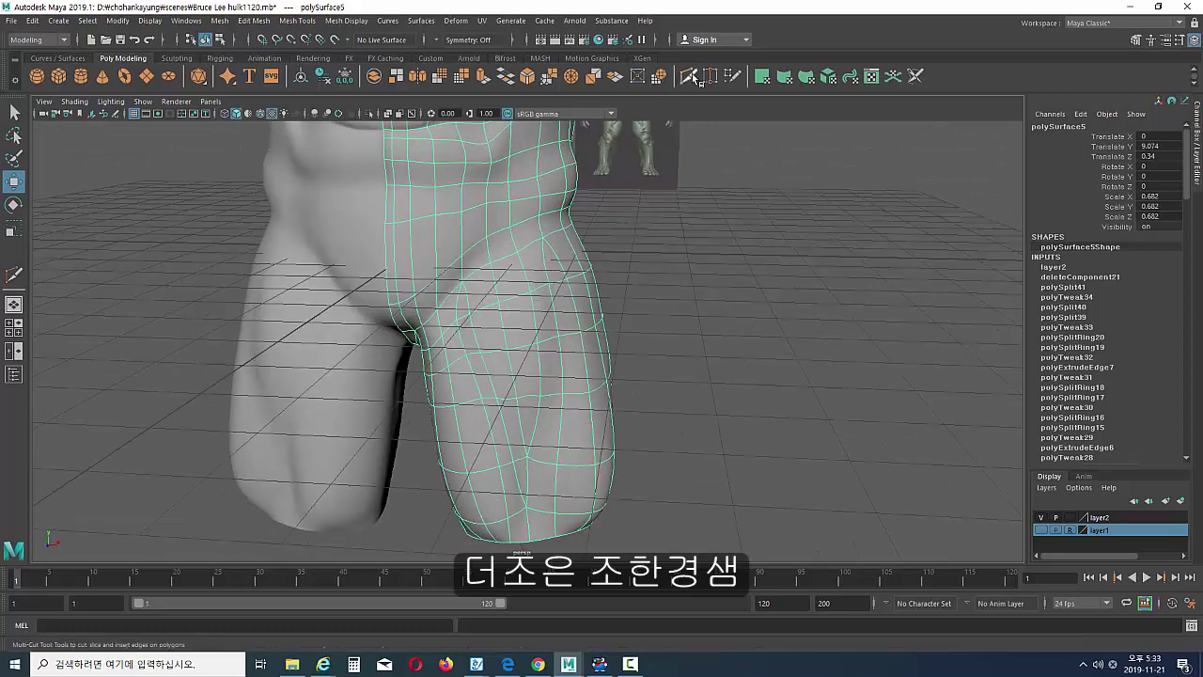
- Start a Multi-Cut on the front thigh in cage view, cancel it, and restore smooth preview
key(ctrl+shift+x)
key(1)
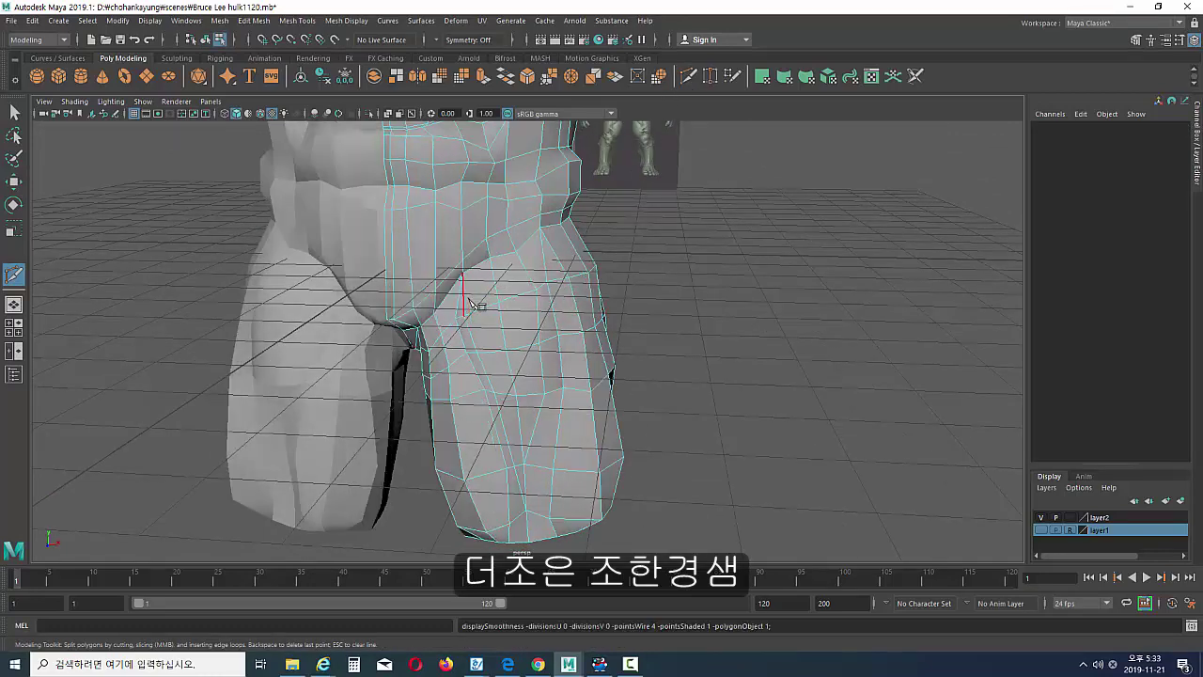
click(465, 298)
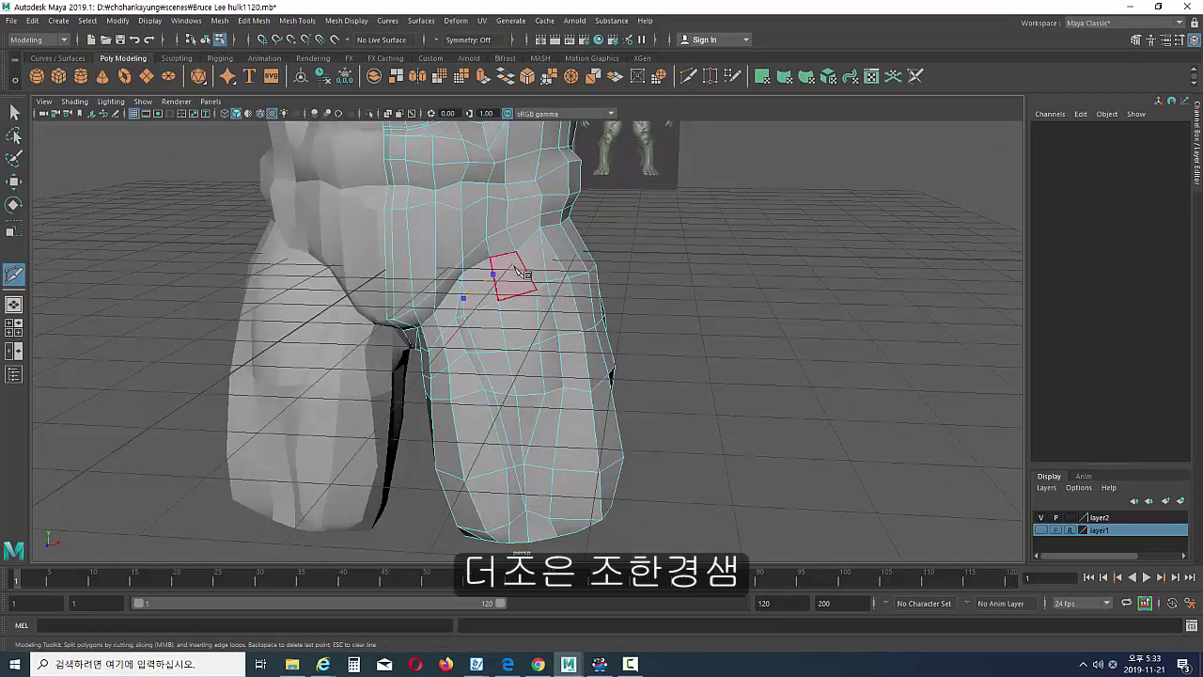
key(Return)
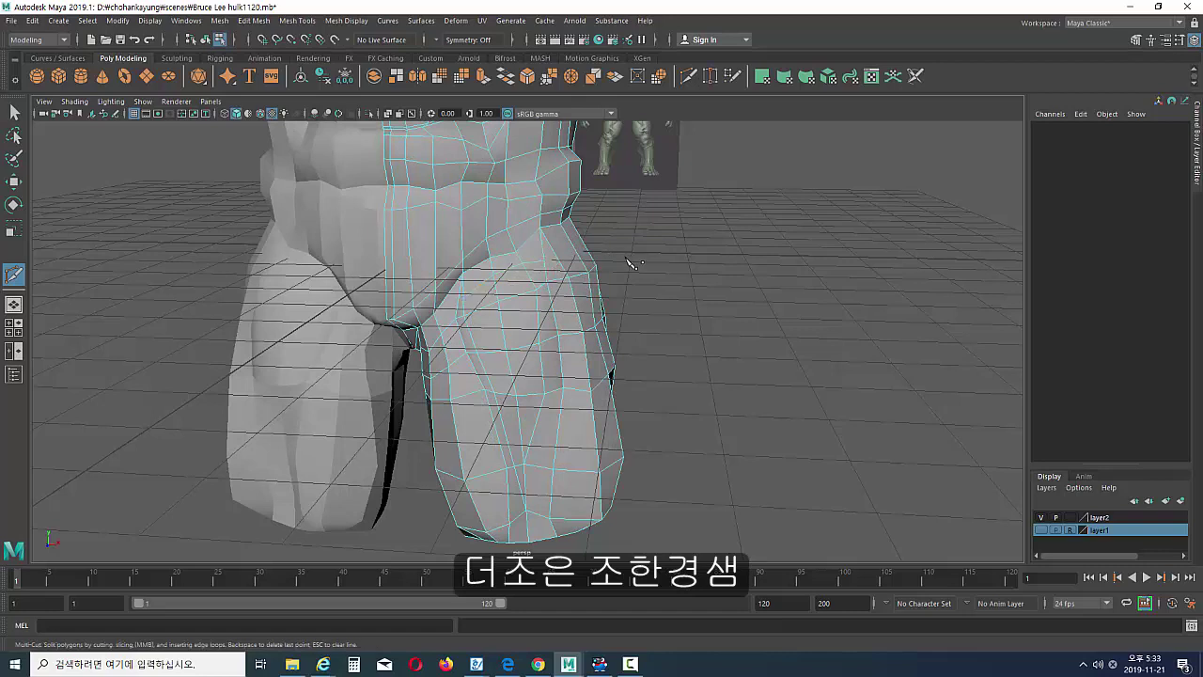
key(3)
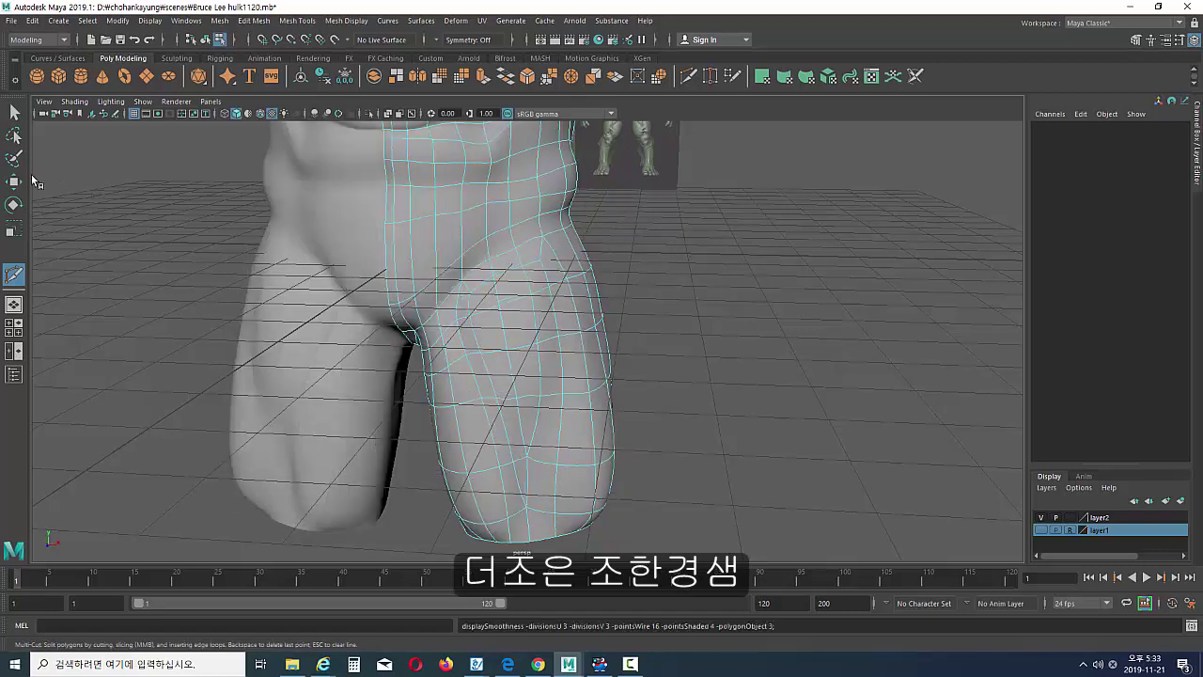
- Reselect the shorts mesh from a side view and switch to edge mode
click(13, 182)
alt+drag(452, 282, 505, 282)
right_drag(505, 282, 630, 246)
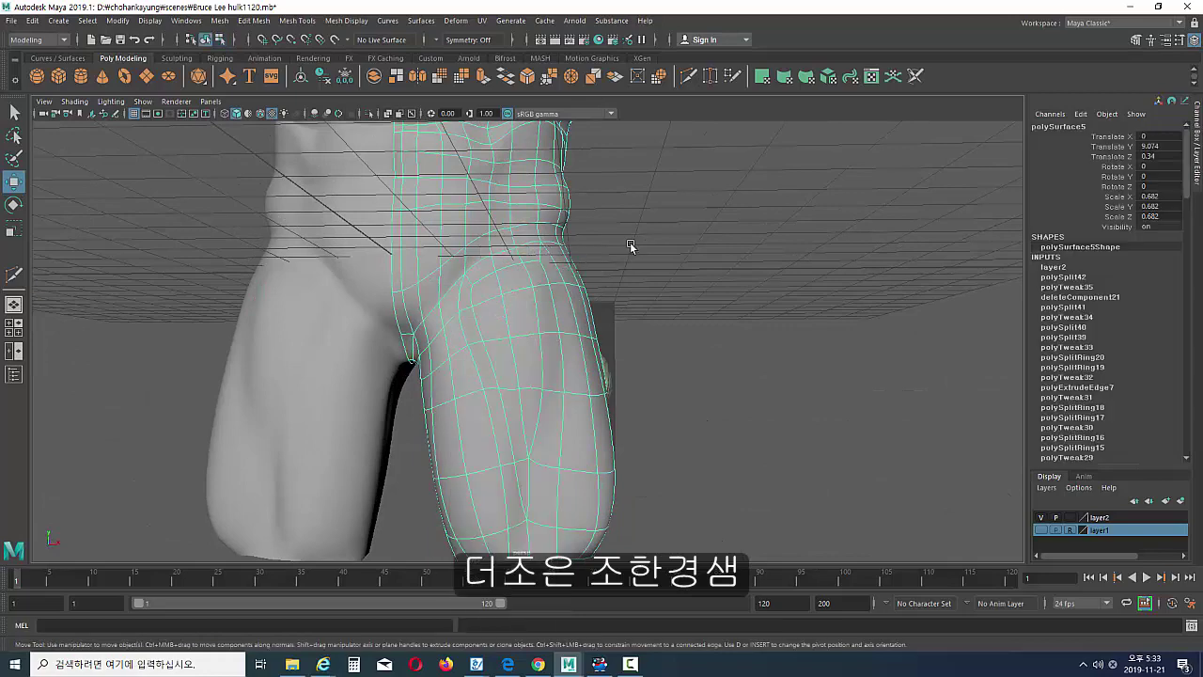
click(630, 246)
alt+drag(630, 246, 558, 317)
mouse_move(561, 387)
alt+mouse_down()
mouse_move(607, 389)
mouse_move(577, 416)
alt+mouse_up()
click(577, 417)
key(F10)
- Adjust the edges along the leg opening hem and lower leg side
click(578, 479)
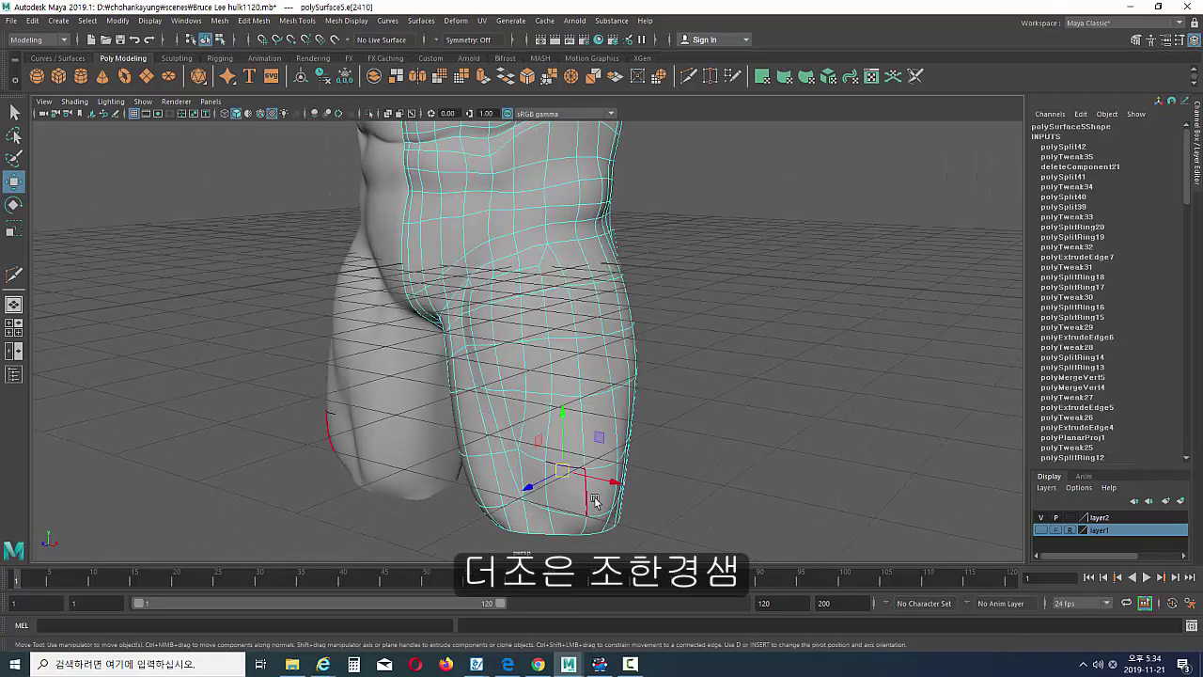
click(577, 499)
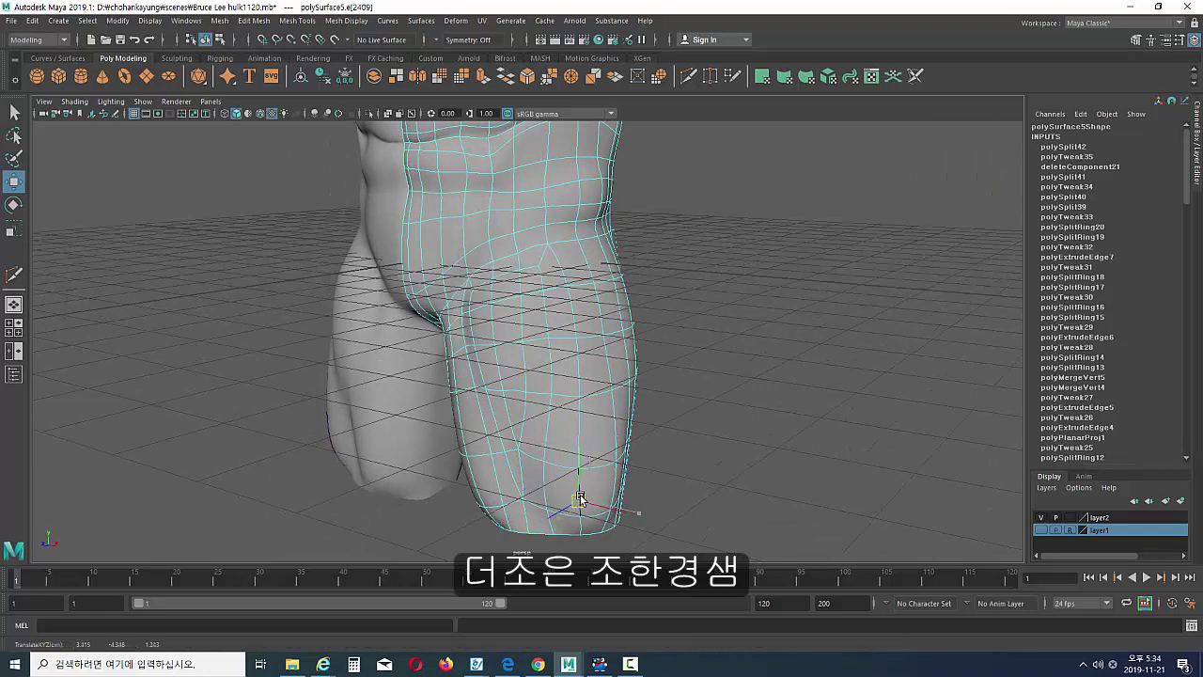
mouse_move(577, 494)
alt+mouse_down()
mouse_move(543, 495)
mouse_move(569, 503)
mouse_move(678, 481)
mouse_move(564, 460)
alt+mouse_up()
click(577, 507)
click(609, 500)
click(556, 454)
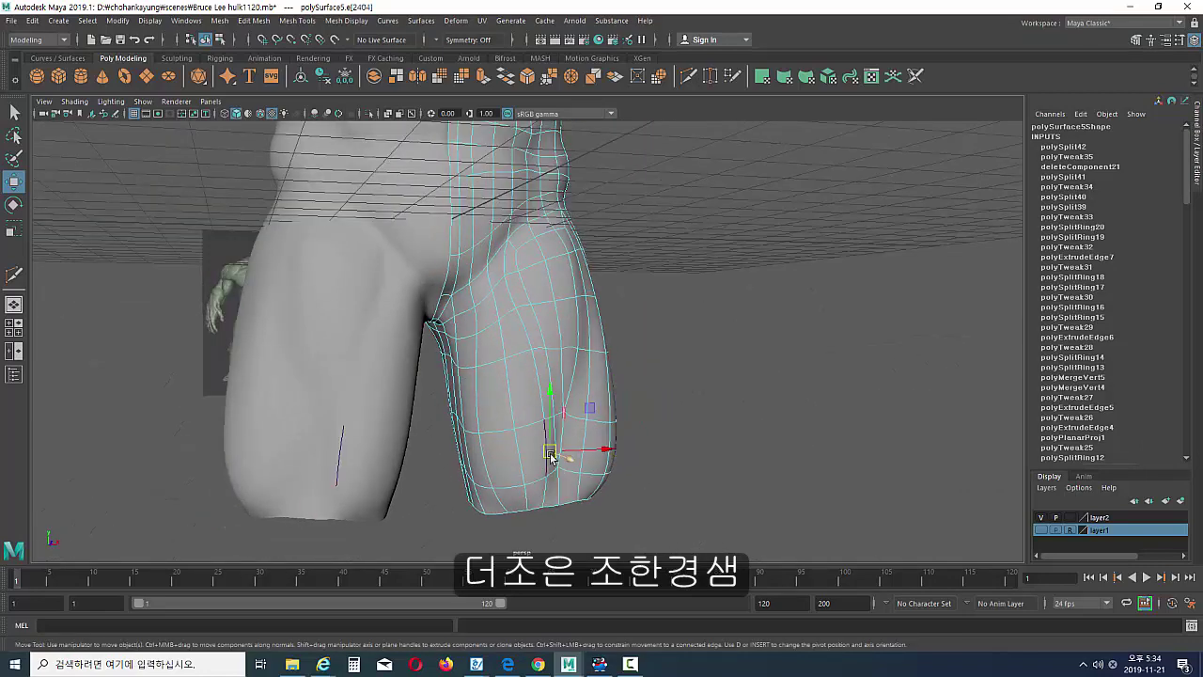
click(484, 468)
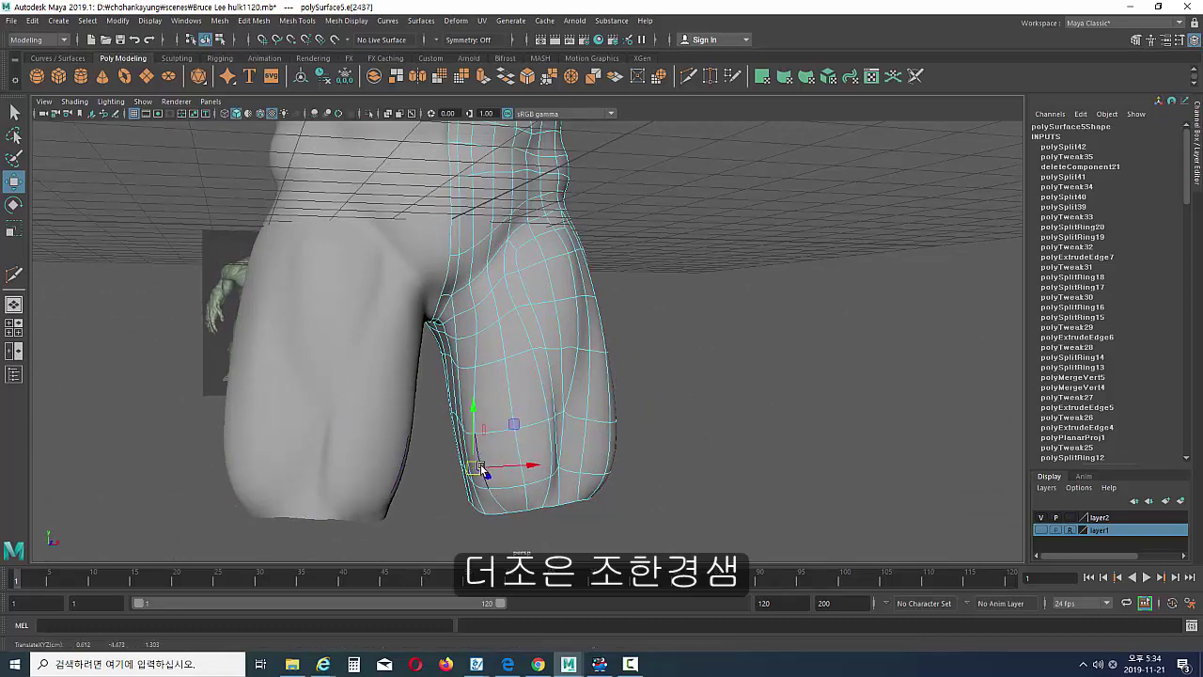
mouse_move(488, 465)
alt+mouse_down()
mouse_move(525, 492)
mouse_move(510, 461)
alt+mouse_up()
click(510, 459)
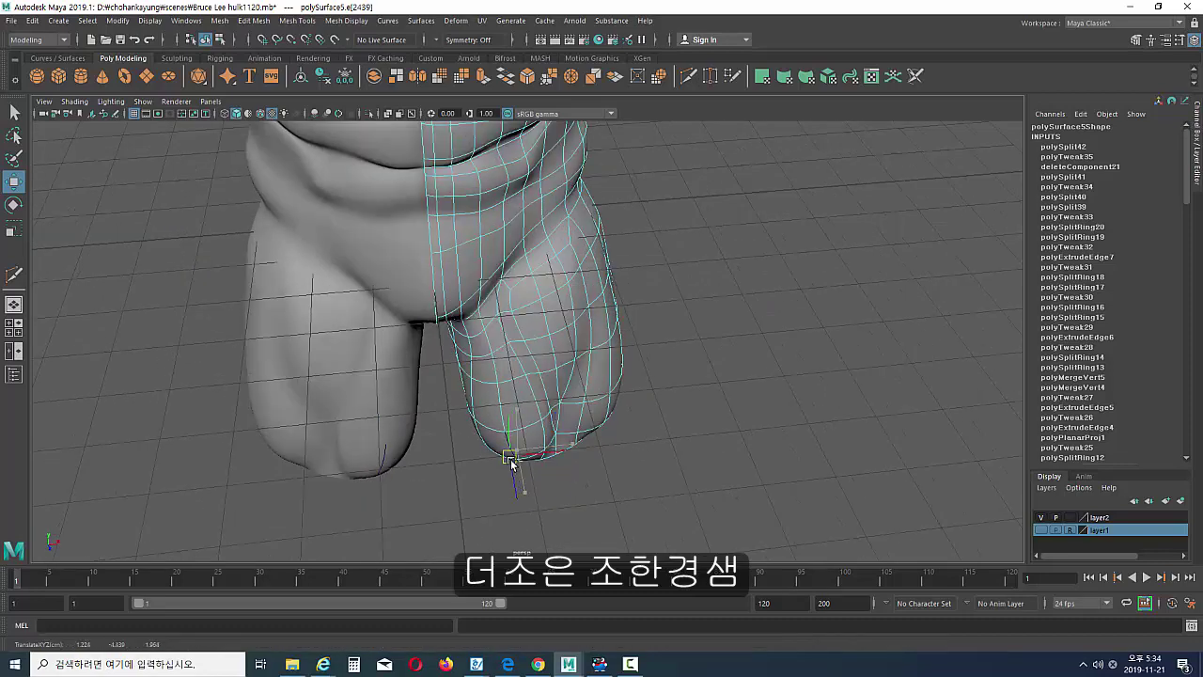
click(787, 393)
- Reselect the shorts and shift edges and a vertex on the outer thigh side
mouse_move(787, 392)
alt+mouse_down()
mouse_move(518, 377)
mouse_move(554, 422)
mouse_move(553, 369)
mouse_move(659, 300)
mouse_move(792, 327)
alt+mouse_up()
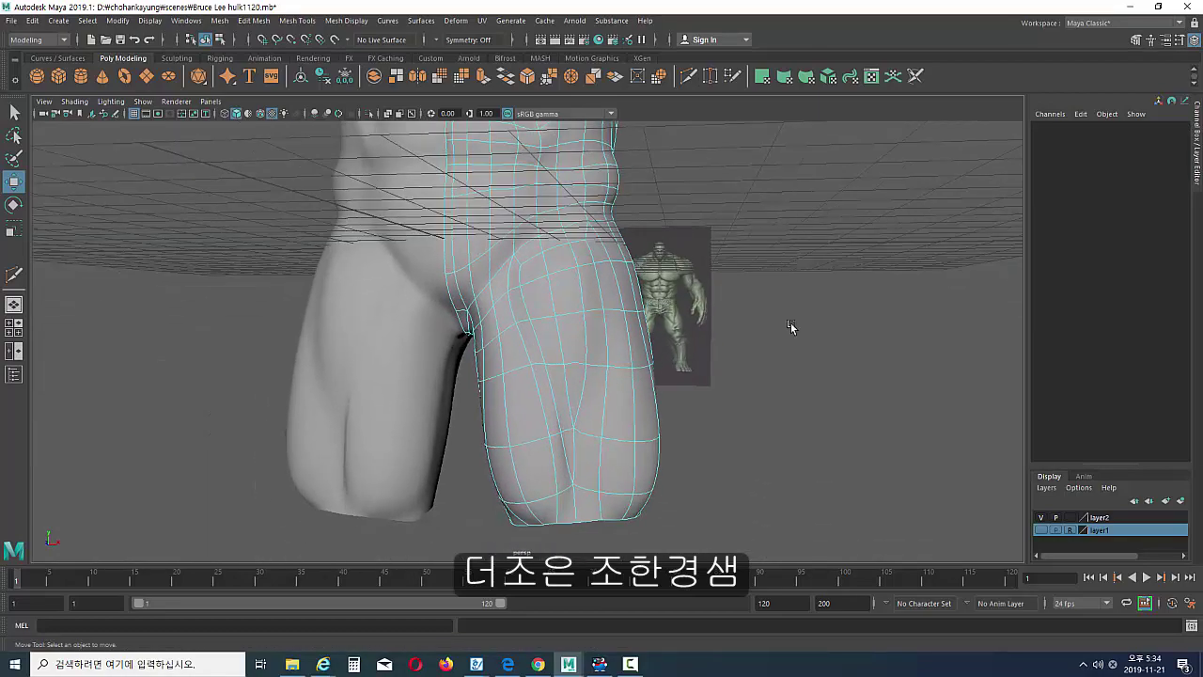
right_drag(610, 307, 664, 282)
mouse_move(664, 282)
alt+mouse_down()
mouse_move(772, 248)
mouse_move(610, 316)
mouse_move(618, 371)
mouse_move(596, 366)
mouse_move(589, 407)
mouse_move(568, 401)
mouse_move(624, 368)
alt+mouse_up()
click(568, 400)
click(618, 381)
click(629, 407)
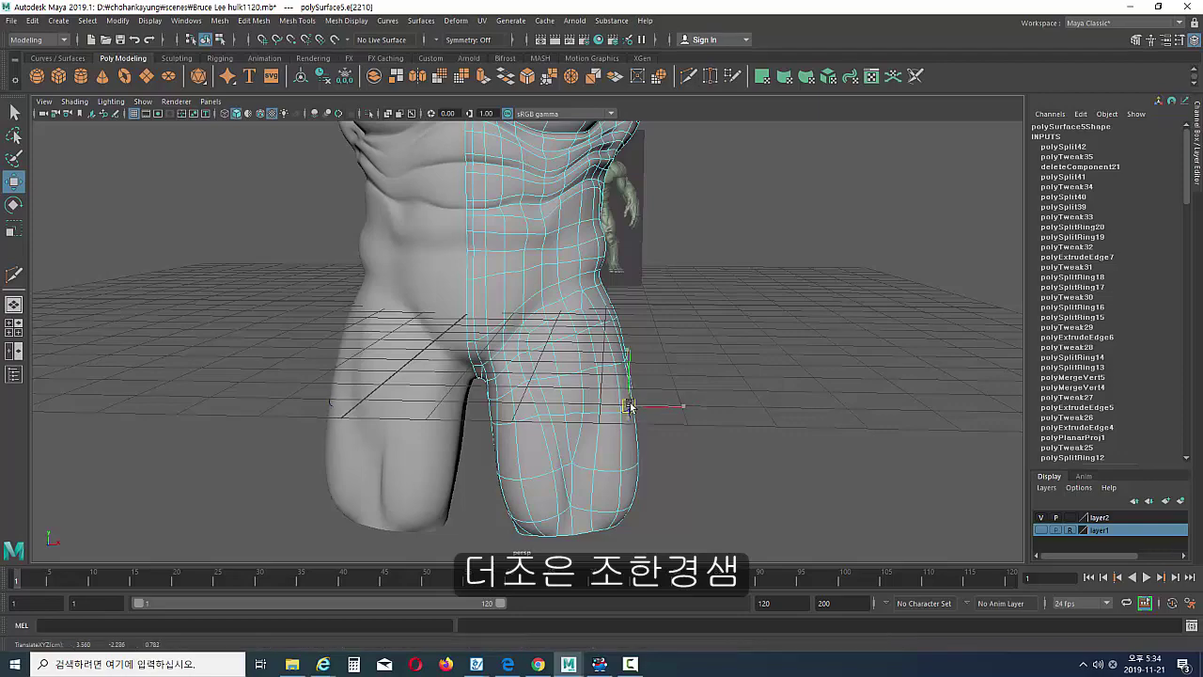
mouse_move(618, 411)
alt+mouse_down()
mouse_move(577, 411)
mouse_move(596, 397)
mouse_move(616, 429)
mouse_move(617, 417)
mouse_move(577, 413)
mouse_move(560, 346)
mouse_move(560, 362)
mouse_move(593, 351)
mouse_move(555, 330)
alt+mouse_up()
key(F9)
click(590, 398)
key(F10)
click(560, 362)
click(607, 382)
- Pull a front thigh vertex up and left so the shorts leg hugs the sculpt
right_drag(556, 319, 606, 302)
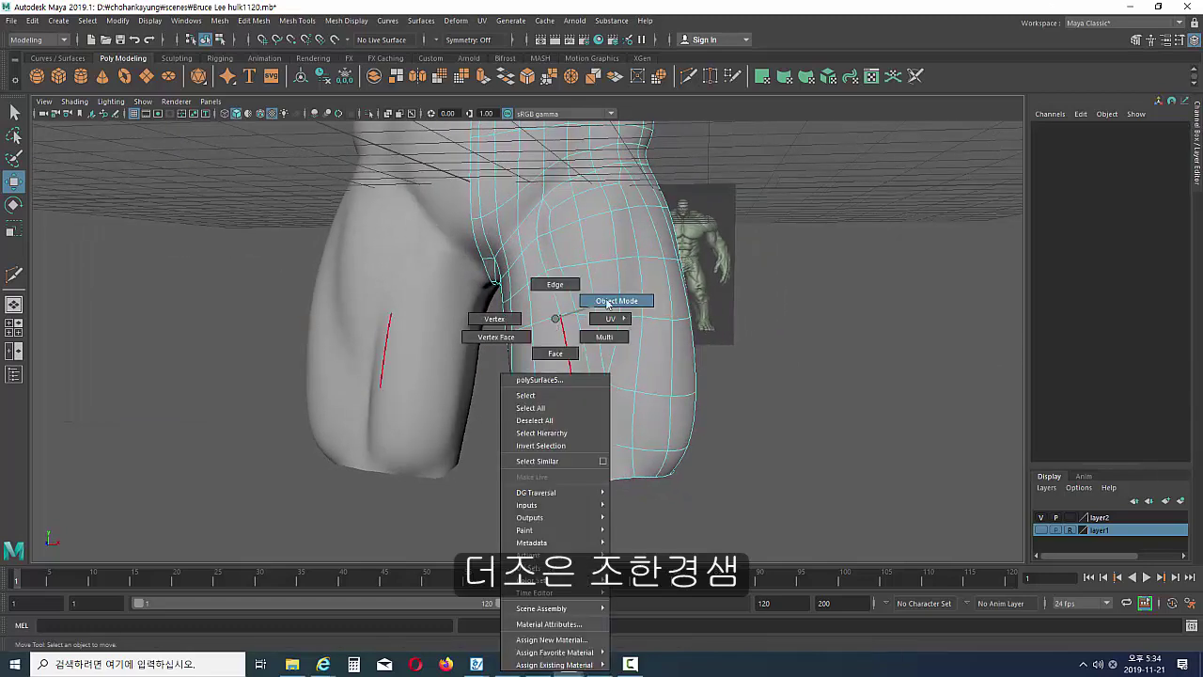
mouse_move(607, 303)
alt+mouse_down()
mouse_move(644, 357)
mouse_move(599, 416)
mouse_move(574, 370)
alt+mouse_up()
click(582, 357)
key(F9)
click(568, 317)
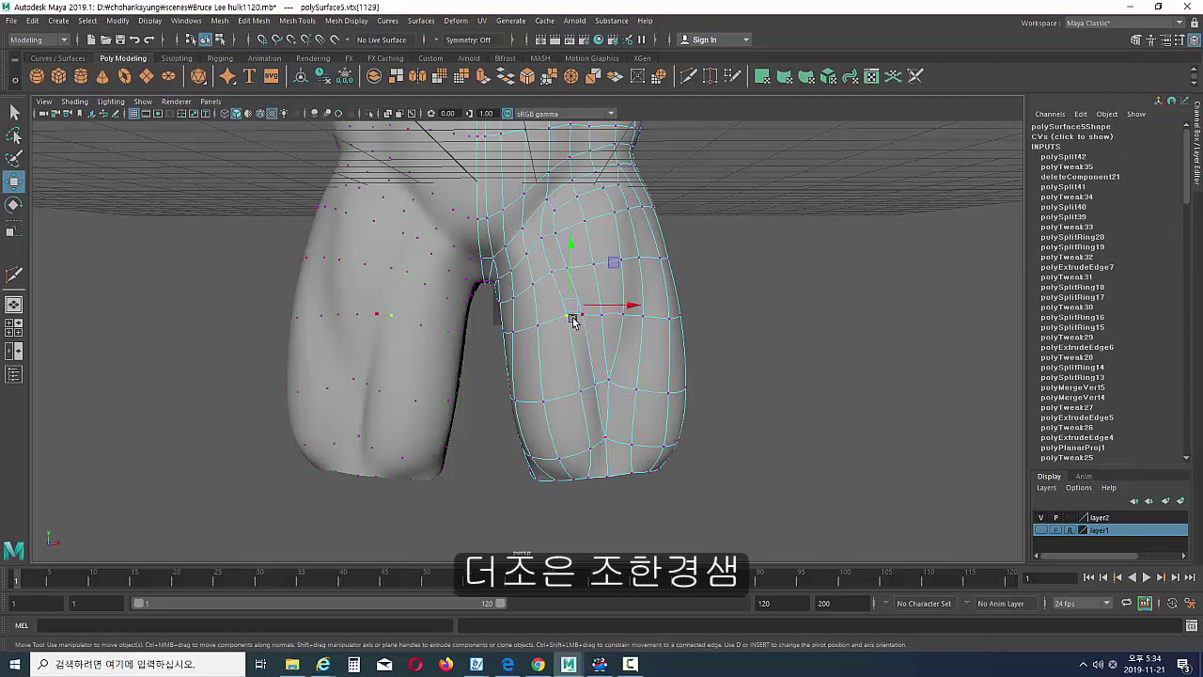
drag(573, 320, 558, 308)
mouse_move(568, 355)
alt+mouse_down()
mouse_move(607, 402)
mouse_move(647, 370)
mouse_move(626, 374)
mouse_move(619, 338)
mouse_move(669, 370)
mouse_move(779, 344)
alt+mouse_up()
click(603, 376)
click(602, 381)
click(626, 374)
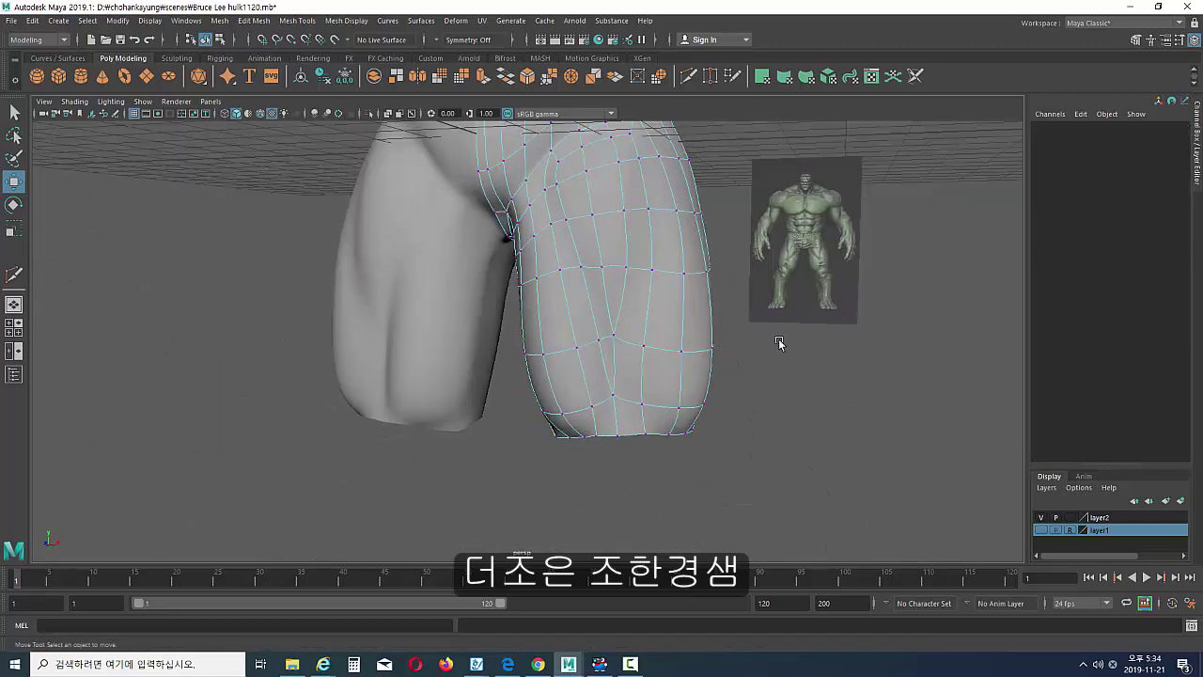
- Zoom in and check the vertical edge loops down the front of the thigh
mouse_move(690, 375)
alt+mouse_down()
mouse_move(687, 398)
mouse_move(701, 372)
mouse_move(685, 344)
mouse_move(634, 370)
mouse_move(709, 358)
alt+mouse_up()
scroll(657, 395, up, 3)
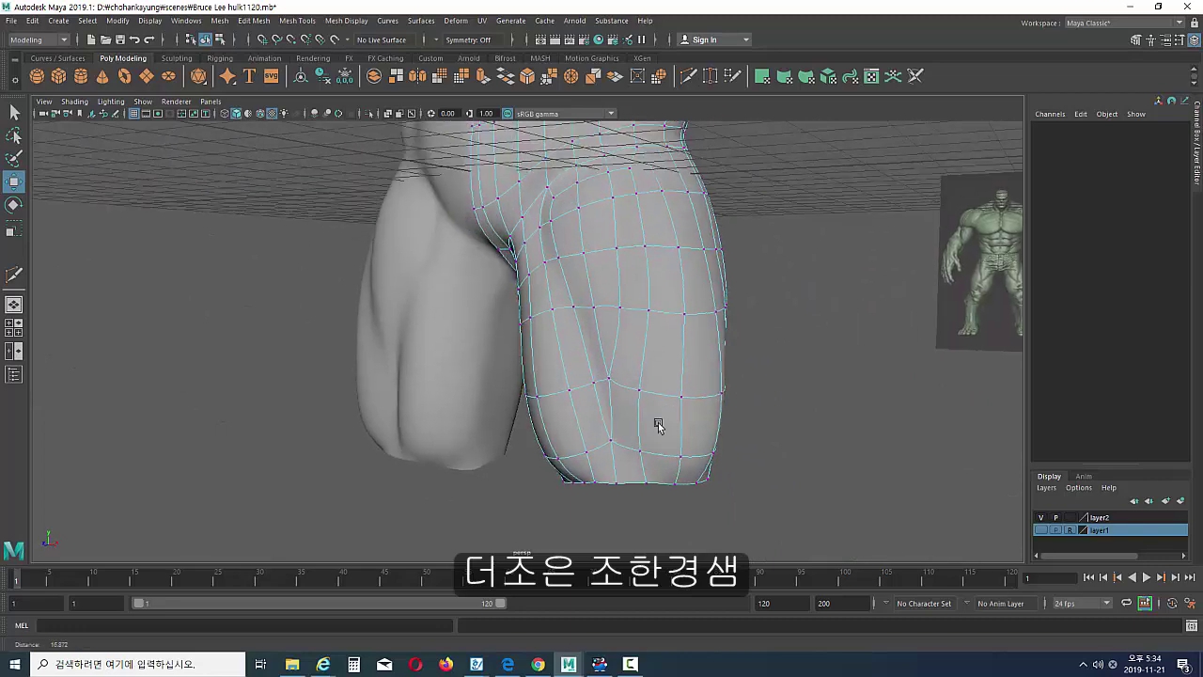
scroll(760, 422, up, 2)
click(656, 346)
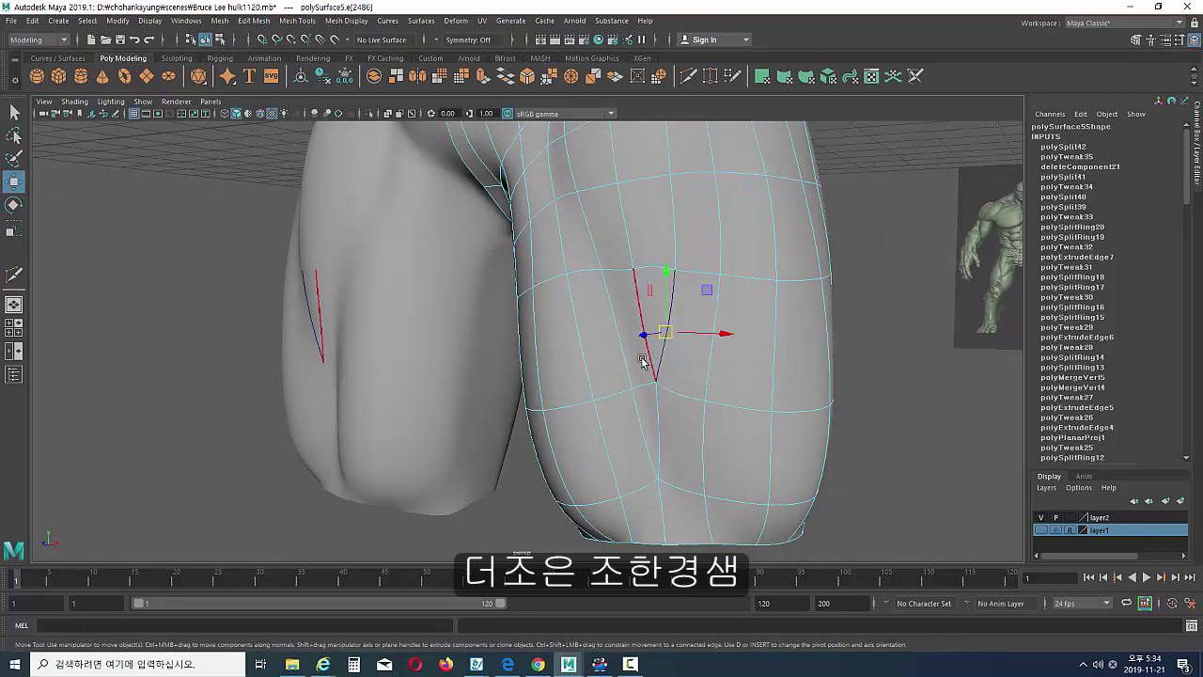
double_click(648, 358)
click(652, 363)
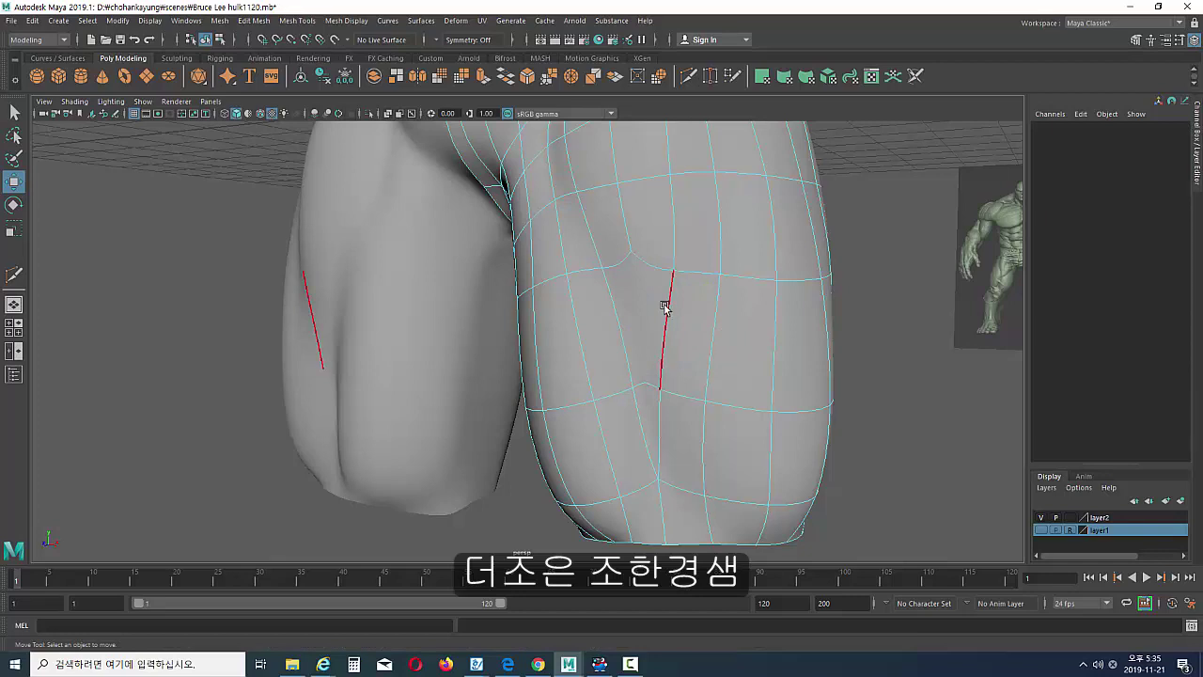
- Multi-Cut a new edge down the front thigh on the low-poly cage, then restore smooth preview
key(1)
click(688, 75)
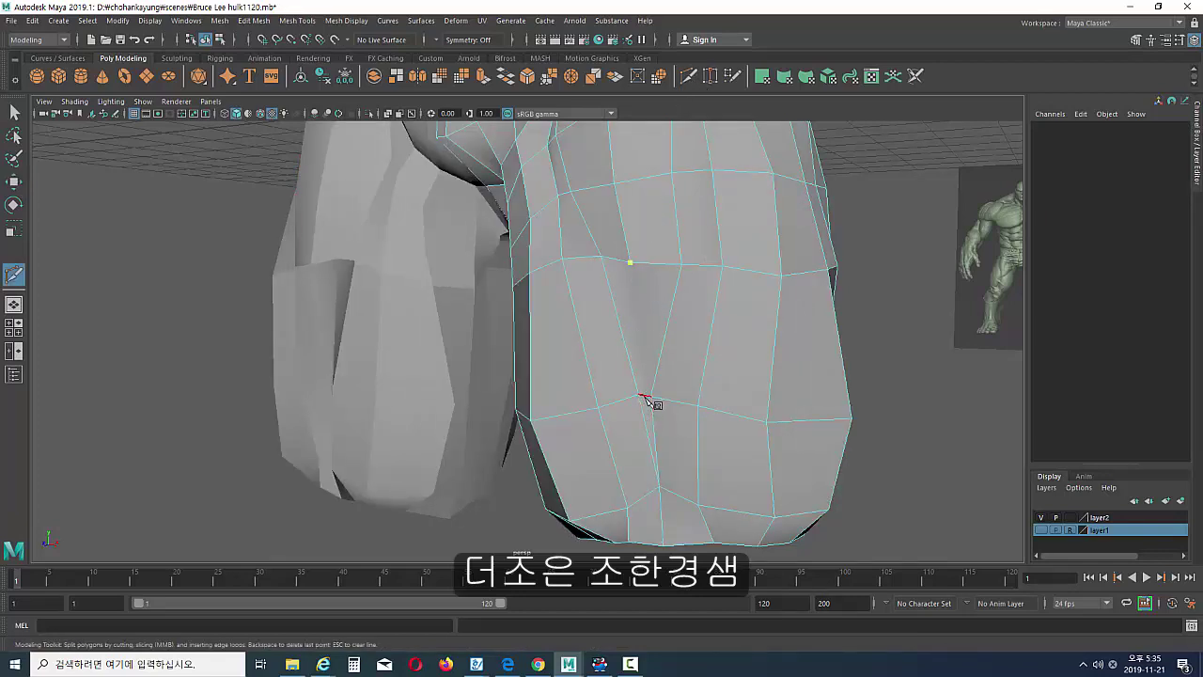
key(Return)
key(3)
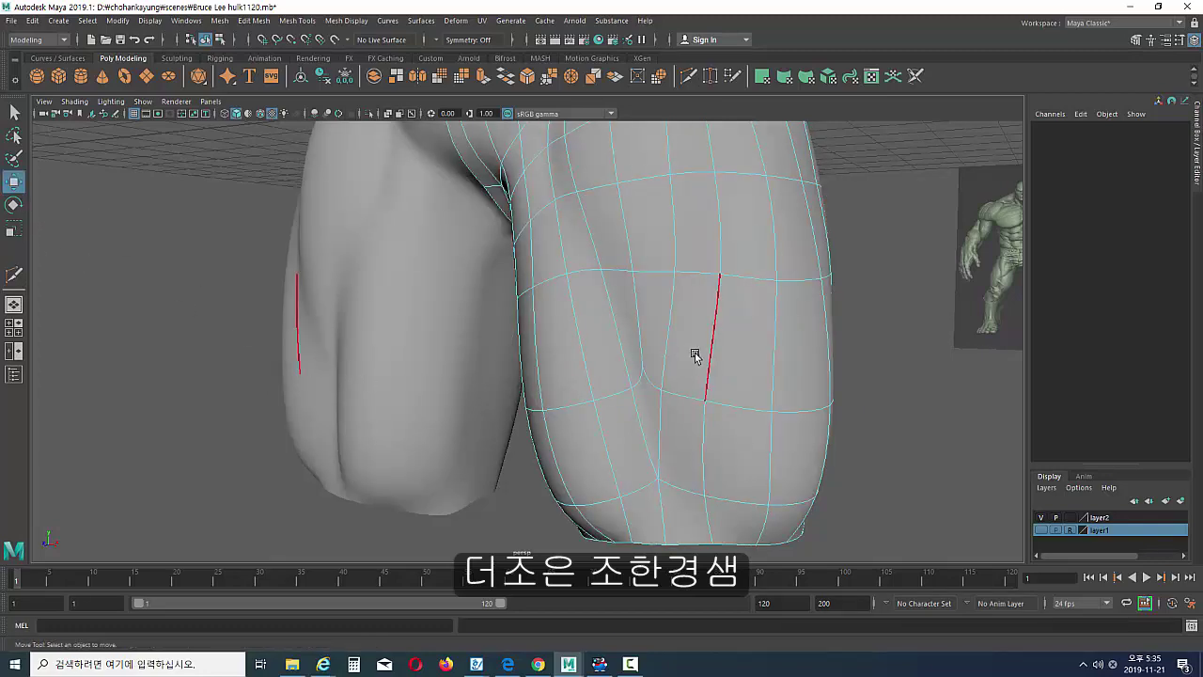
shift+right_drag(695, 355, 681, 404)
mouse_move(587, 376)
alt+mouse_down()
mouse_move(611, 357)
mouse_move(631, 405)
mouse_move(625, 419)
mouse_move(588, 421)
mouse_move(628, 397)
mouse_move(605, 375)
mouse_move(604, 414)
alt+mouse_up()
click(670, 368)
scroll(615, 397, up, 3)
- Reselect the shorts leg mesh and frame both legs in view
click(636, 286)
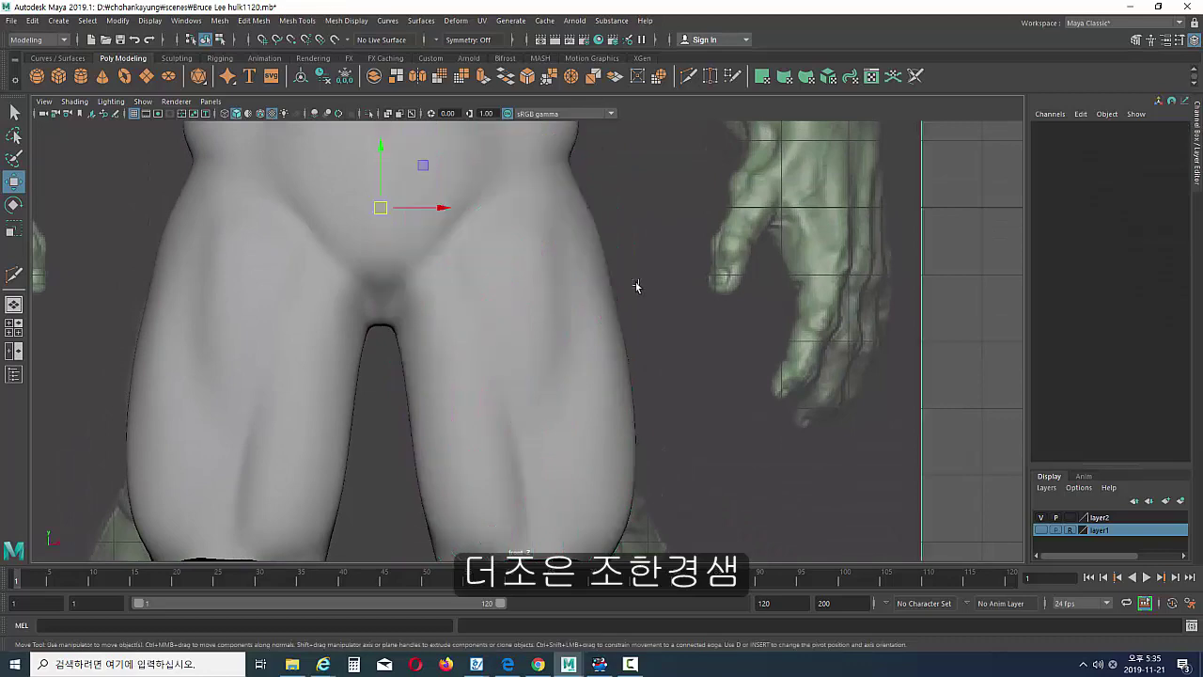
click(642, 281)
mouse_move(548, 348)
alt+mouse_down()
mouse_move(611, 291)
mouse_move(592, 307)
mouse_move(614, 294)
mouse_move(626, 348)
mouse_move(641, 335)
mouse_move(692, 402)
alt+mouse_up()
key(F9)
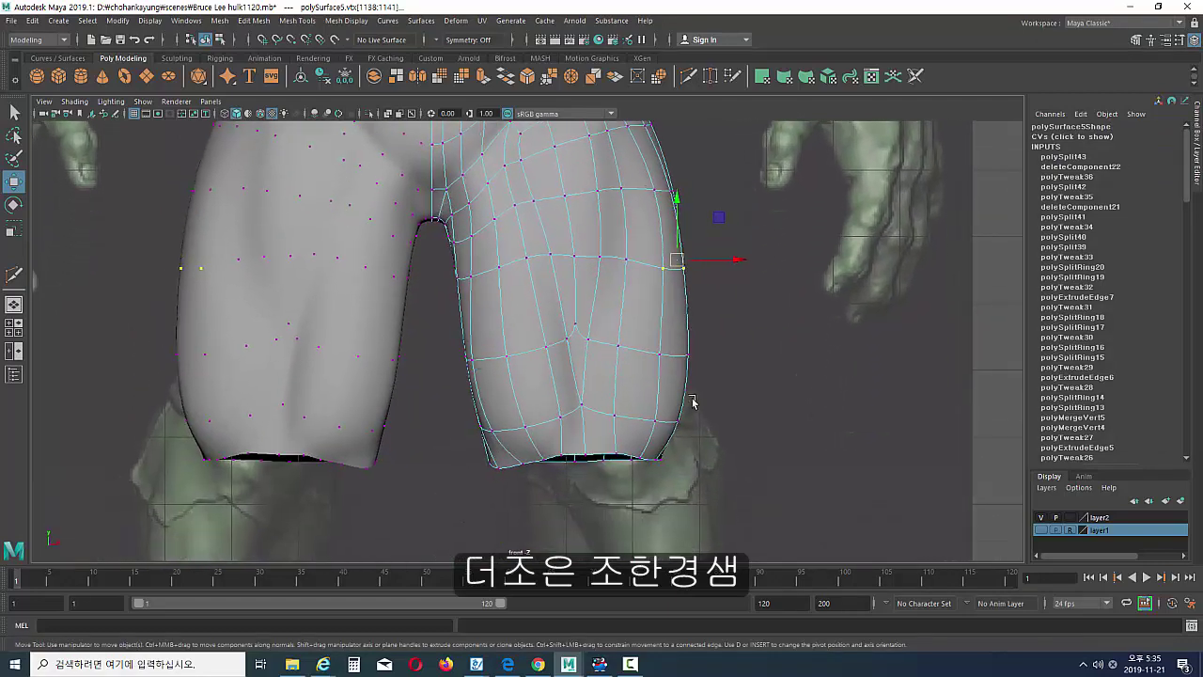
key(F8)
click(669, 438)
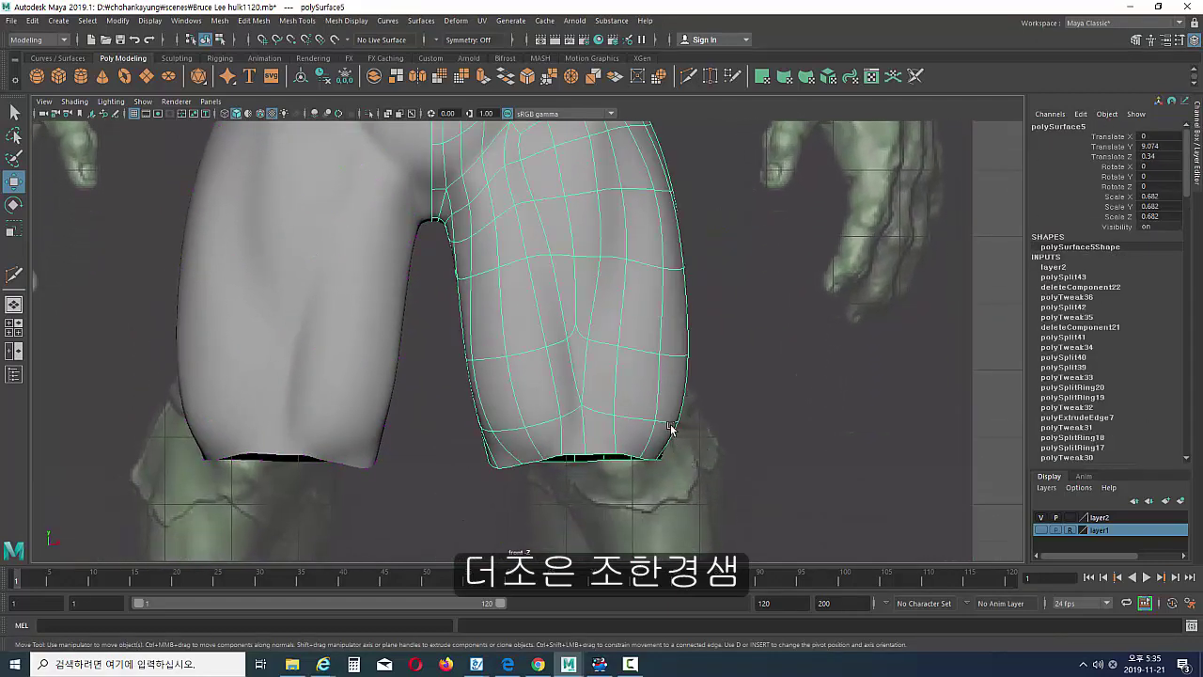
alt+middle_drag(640, 406, 639, 457)
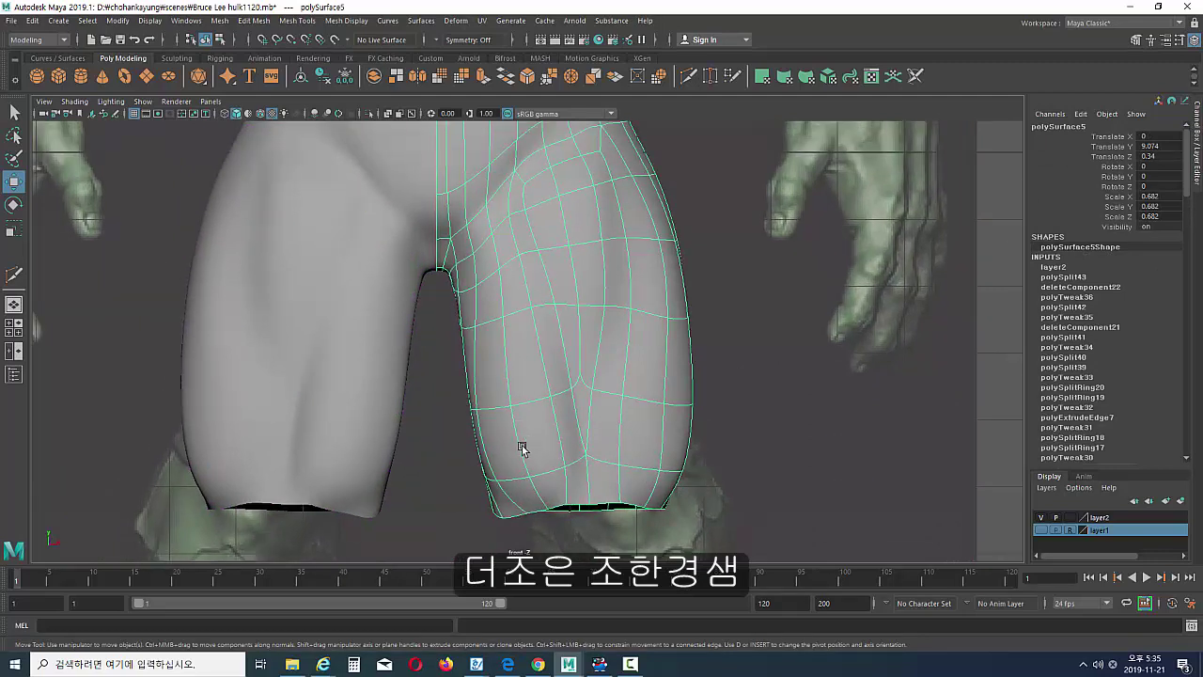
- Slide a lower inner-thigh edge sideways to tighten the leg's inner contour
key(F8)
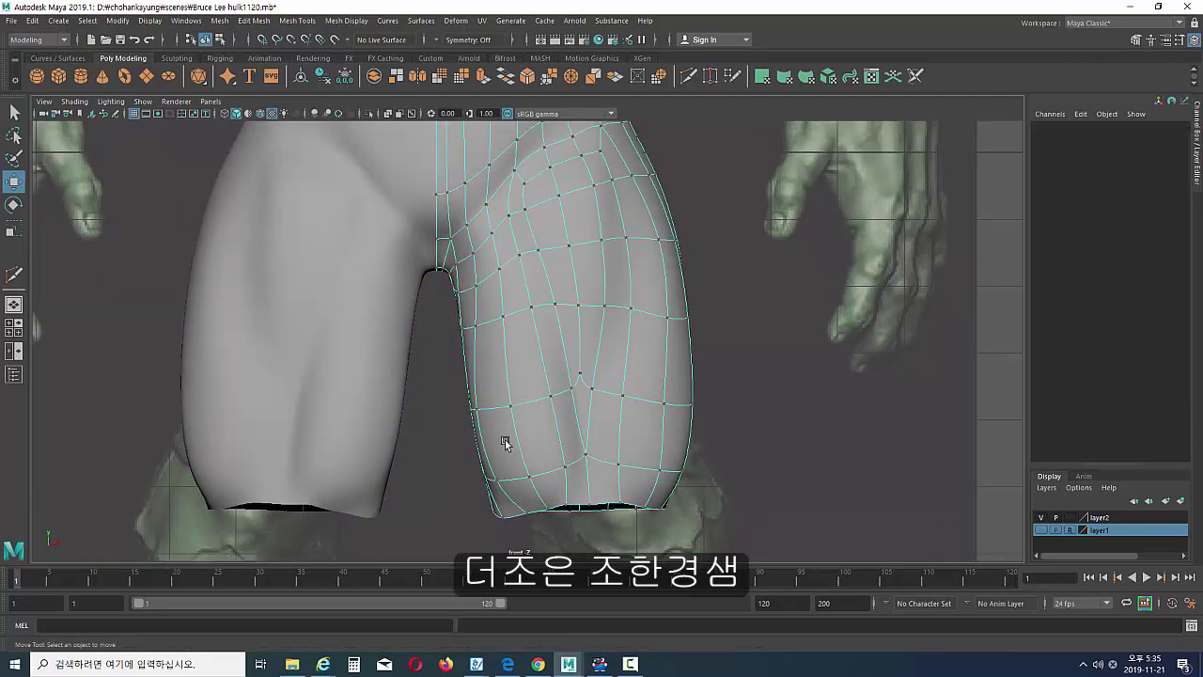
key(F10)
click(480, 455)
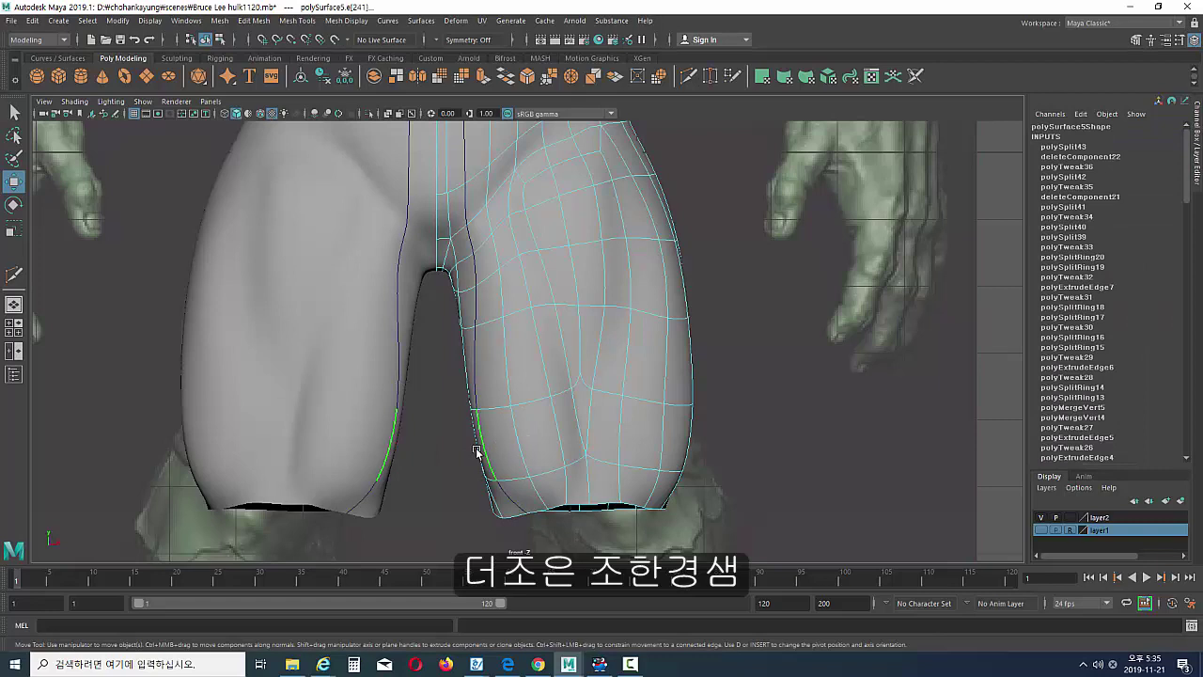
drag(531, 451, 531, 445)
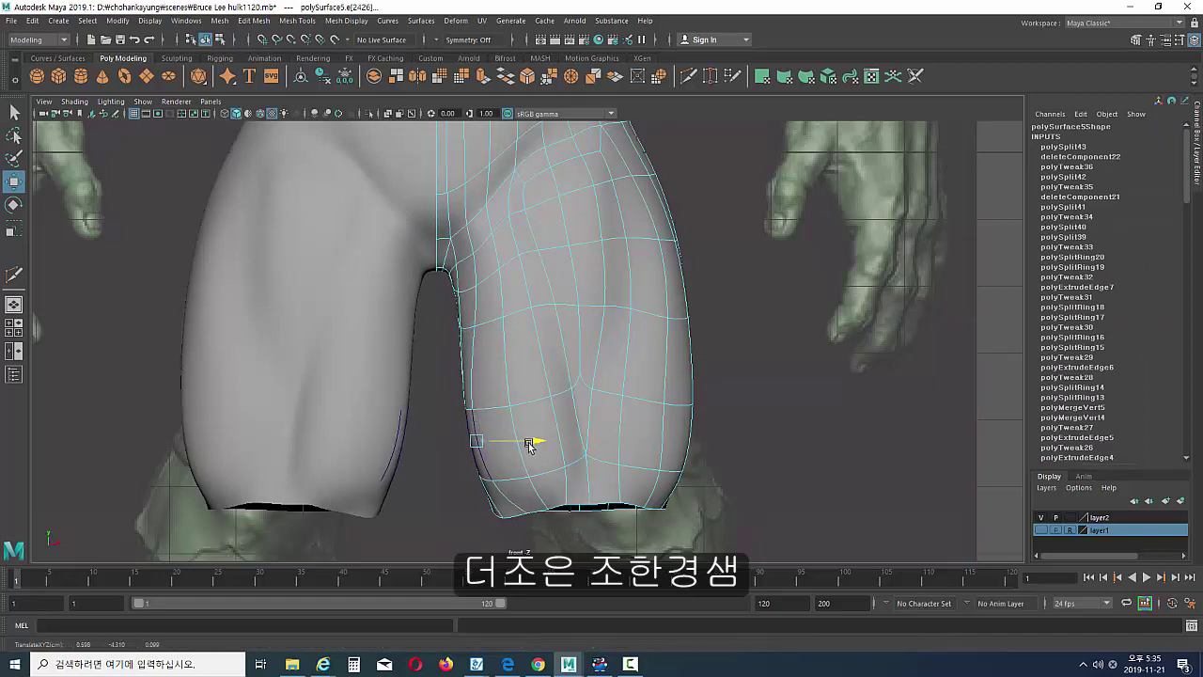
click(696, 413)
alt+middle_drag(696, 414, 650, 484)
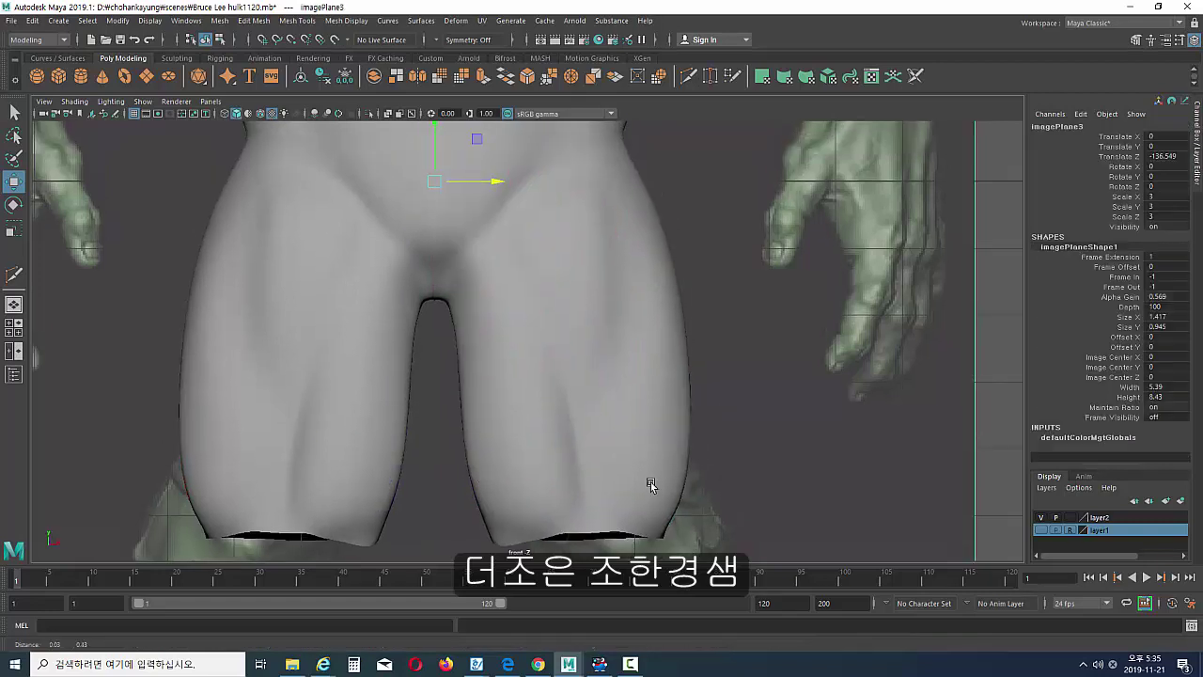
- Reselect the shorts mesh and pick an edge beside the crotch
click(538, 384)
alt+middle_drag(538, 384, 542, 363)
key(F9)
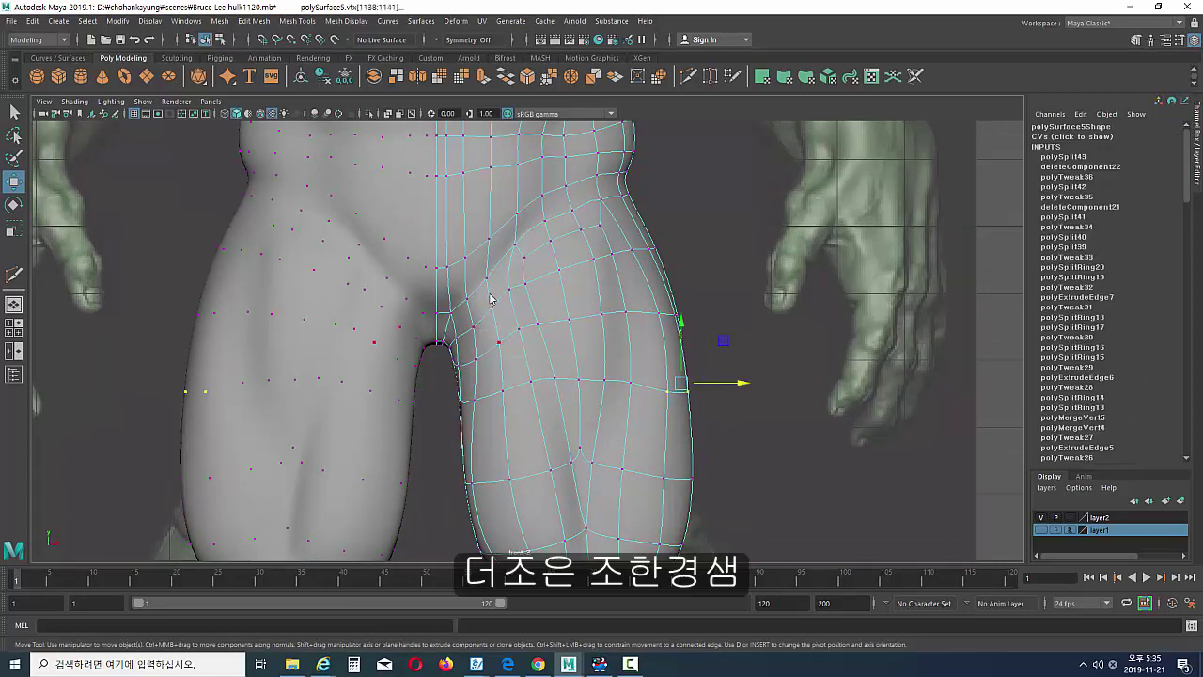
key(F10)
click(495, 331)
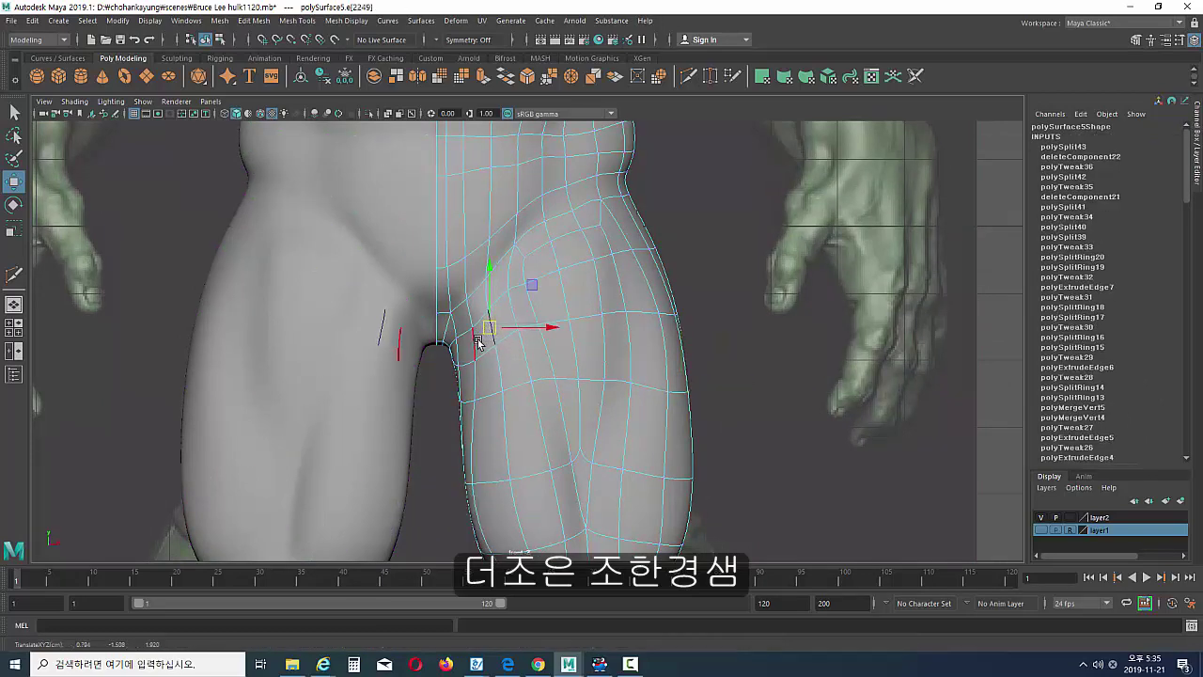
alt+drag(503, 368, 533, 343)
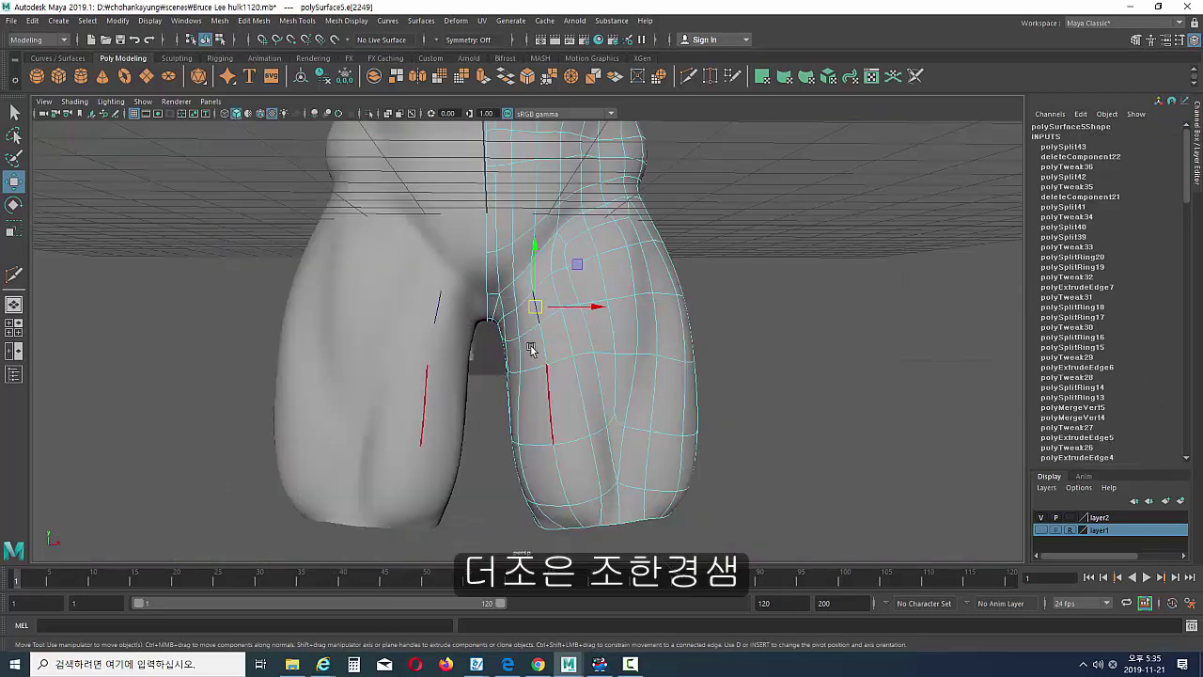
- Nudge an inner-thigh face and the nearby edge into place against the sculpt
key(F11)
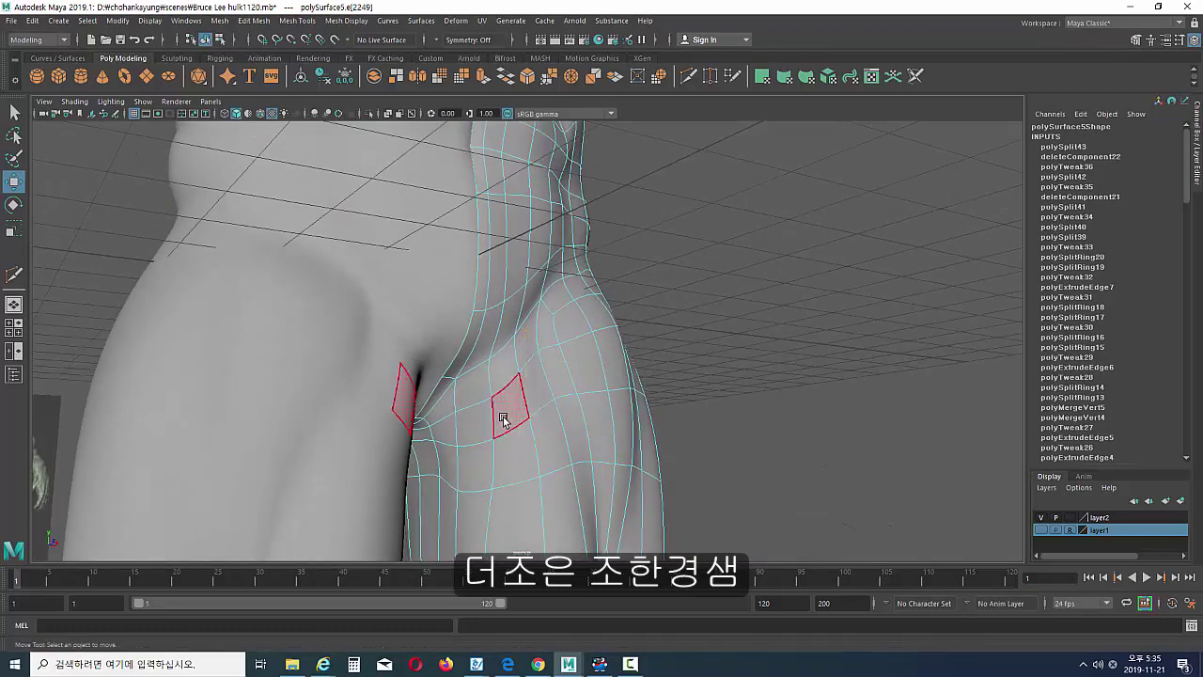
click(518, 411)
middle_drag(518, 411, 507, 414)
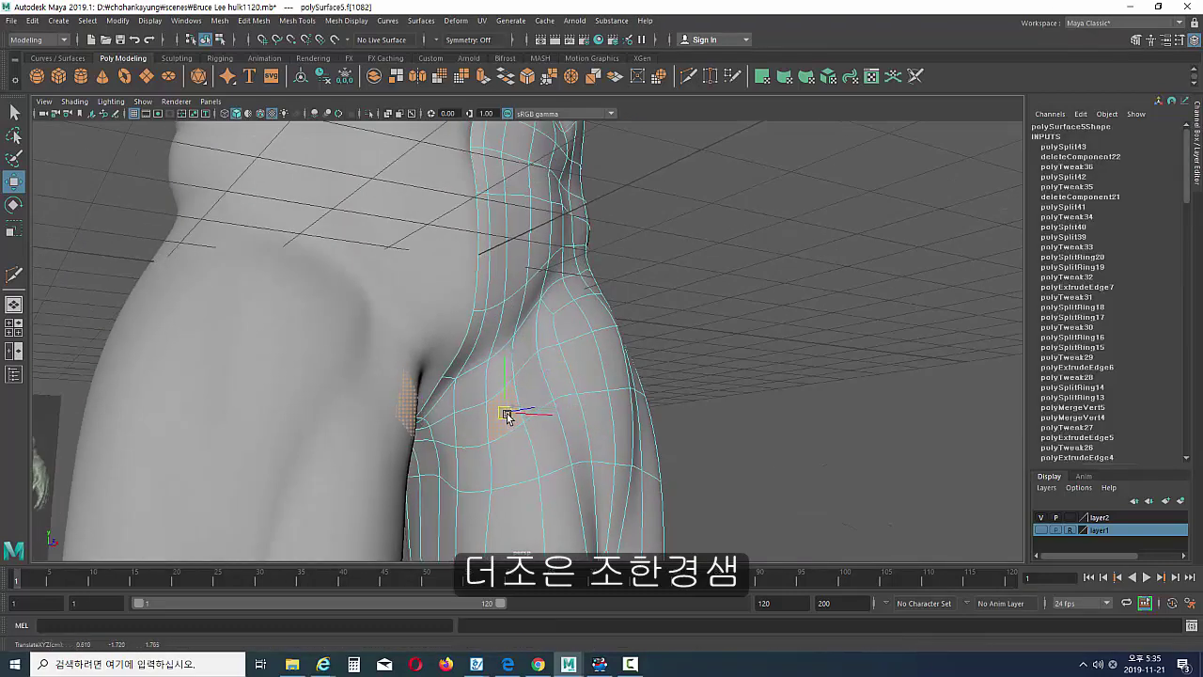
alt+drag(517, 455, 525, 404)
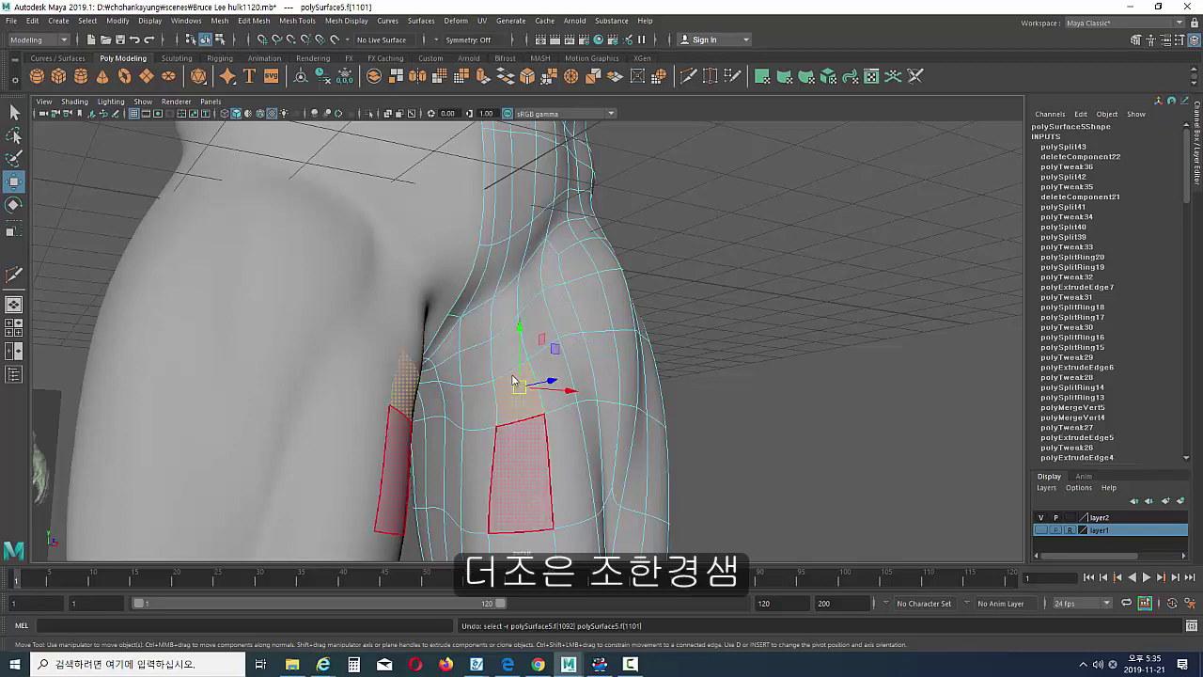
mouse_move(524, 420)
mouse_down()
mouse_move(489, 400)
mouse_move(456, 423)
mouse_move(386, 422)
mouse_move(698, 339)
mouse_move(551, 408)
mouse_move(519, 394)
mouse_move(556, 395)
mouse_move(556, 416)
mouse_move(540, 400)
mouse_up()
click(698, 338)
- Select and adjust edges on the upper thigh and front of the hip
alt+right_drag(540, 401, 988, 295)
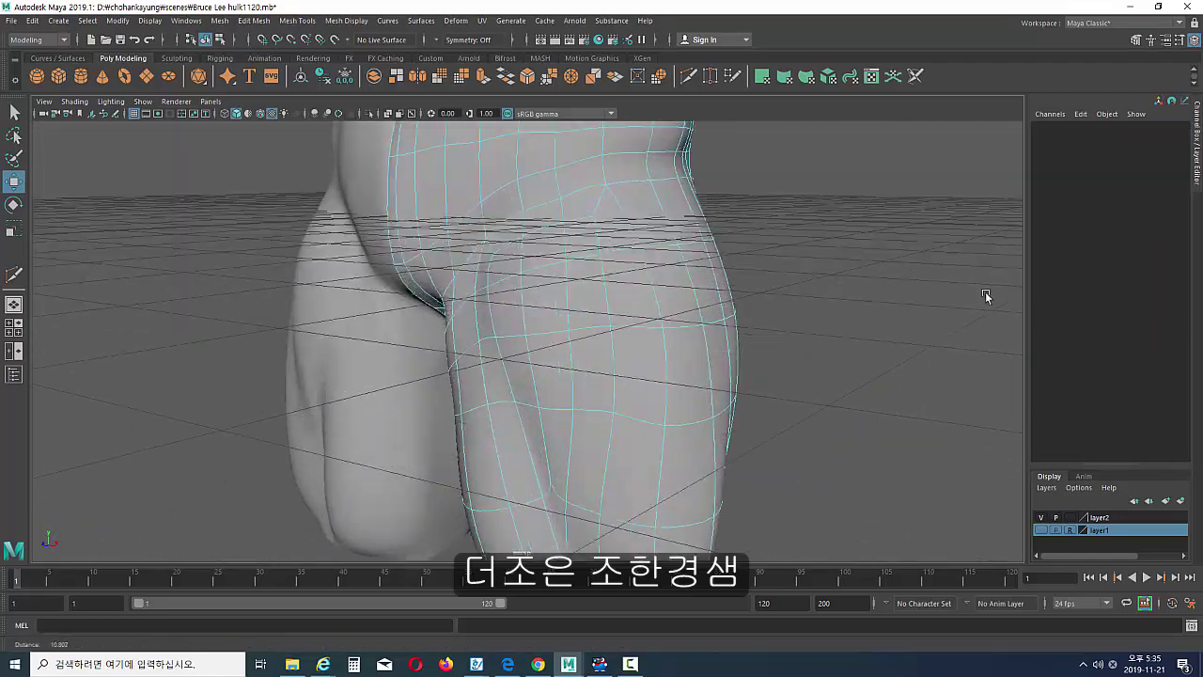
mouse_move(988, 295)
alt+mouse_down()
mouse_move(564, 349)
mouse_move(607, 370)
mouse_move(596, 383)
mouse_move(560, 366)
alt+mouse_up()
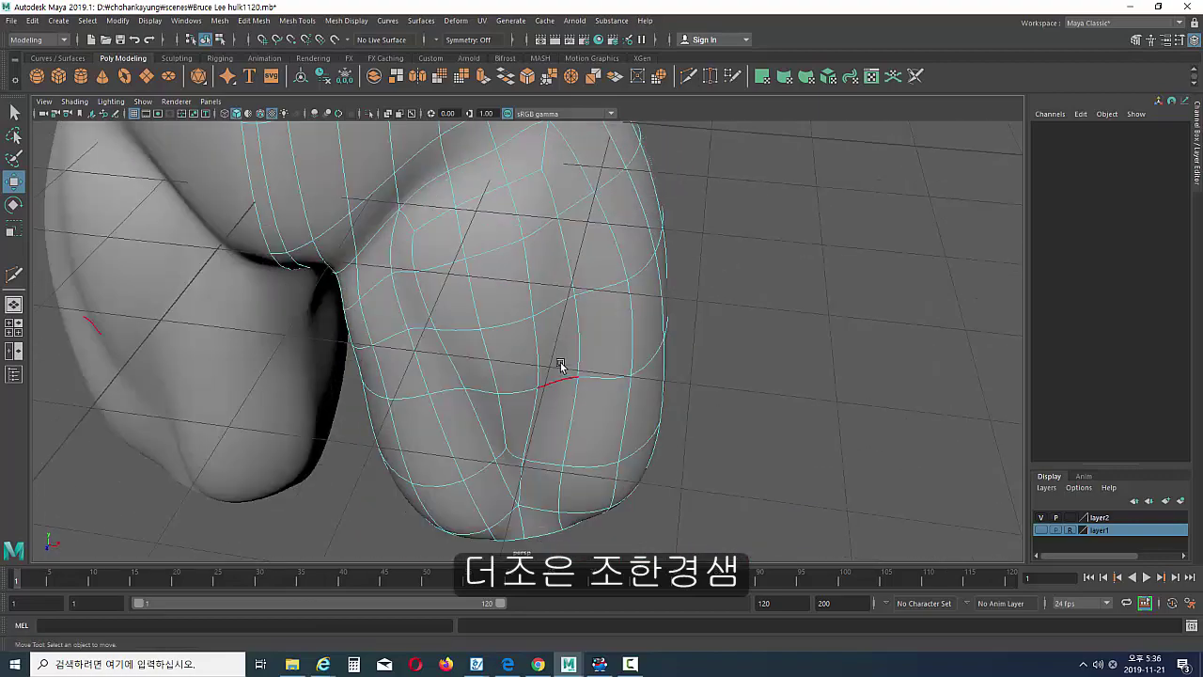
click(560, 229)
mouse_move(555, 202)
alt+mouse_down()
mouse_move(554, 258)
mouse_move(606, 294)
mouse_move(666, 309)
mouse_move(594, 339)
mouse_move(655, 339)
mouse_move(644, 304)
mouse_move(649, 363)
mouse_move(704, 354)
mouse_move(577, 328)
mouse_move(567, 272)
mouse_move(594, 311)
alt+mouse_up()
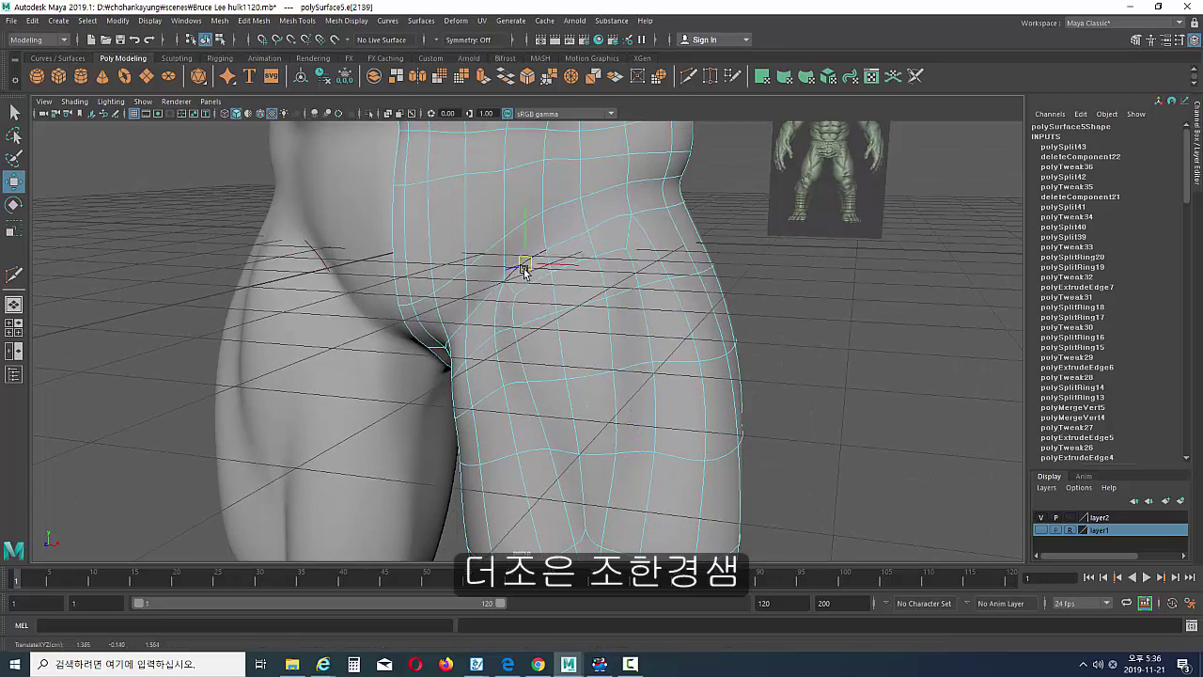
click(601, 260)
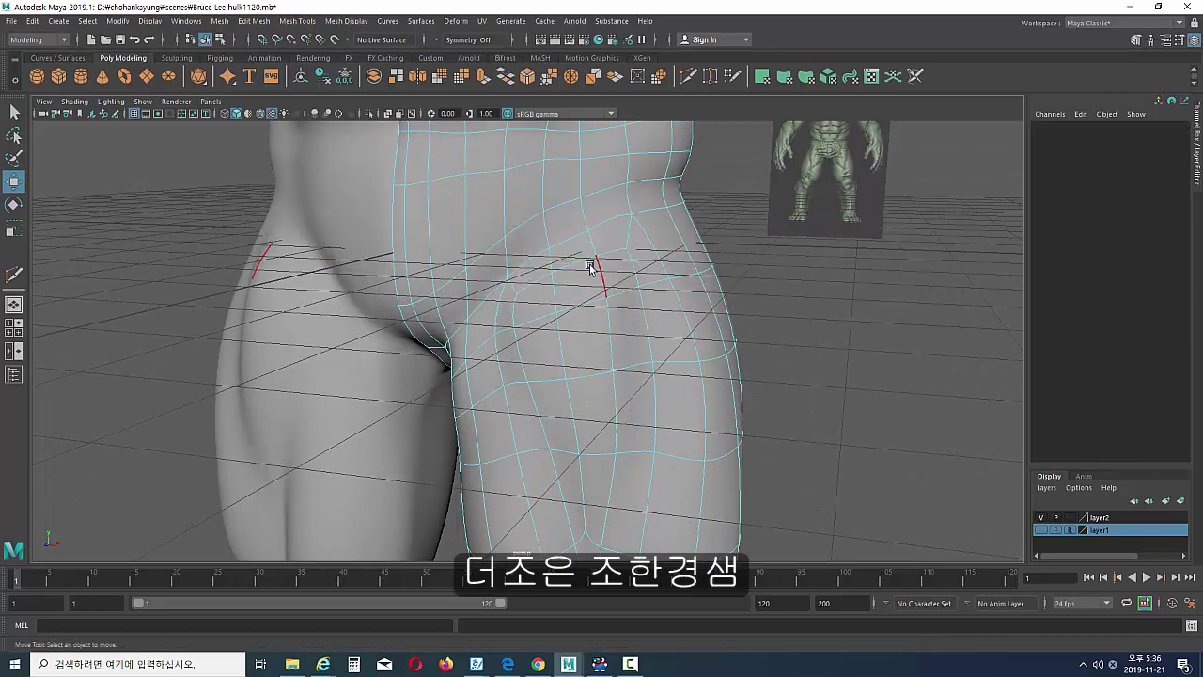
click(610, 254)
mouse_move(567, 223)
alt+mouse_down()
mouse_move(341, 392)
mouse_move(526, 392)
alt+mouse_up()
- Back in Object Mode, move an edge across the buttock down along its curve
right_click(498, 319)
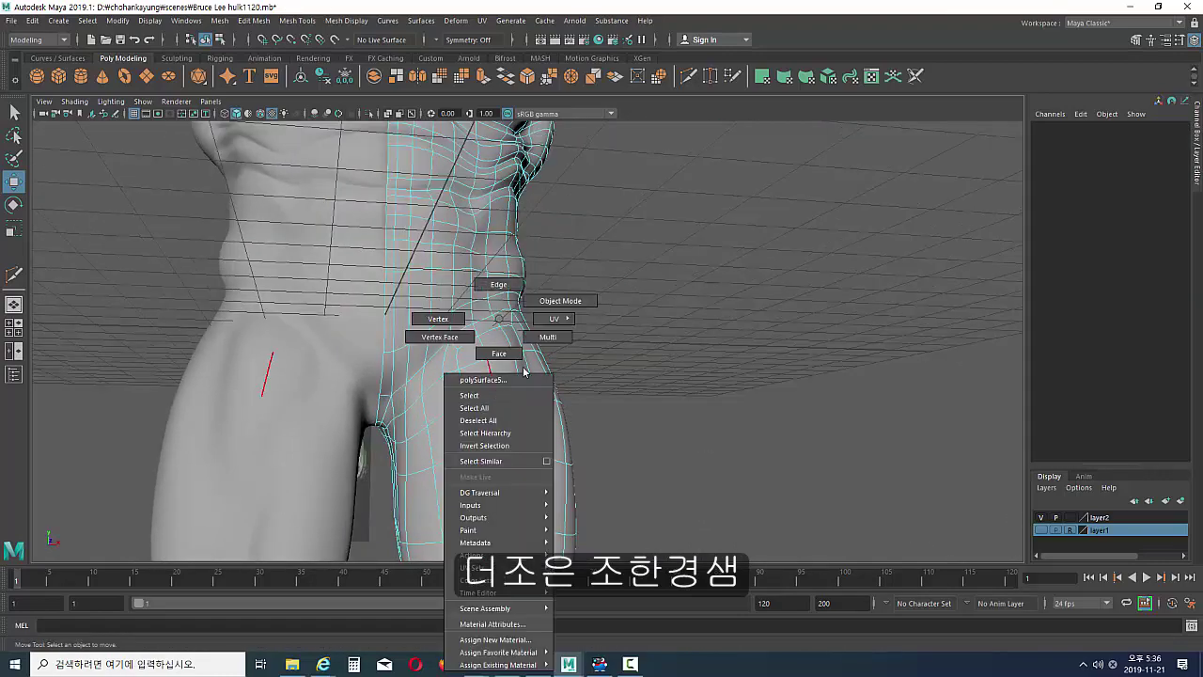
click(561, 301)
mouse_move(561, 303)
alt+mouse_down()
mouse_move(726, 340)
mouse_move(536, 399)
mouse_move(531, 426)
mouse_move(828, 368)
mouse_move(610, 395)
mouse_move(531, 365)
mouse_move(508, 405)
mouse_move(432, 380)
alt+mouse_up()
click(432, 380)
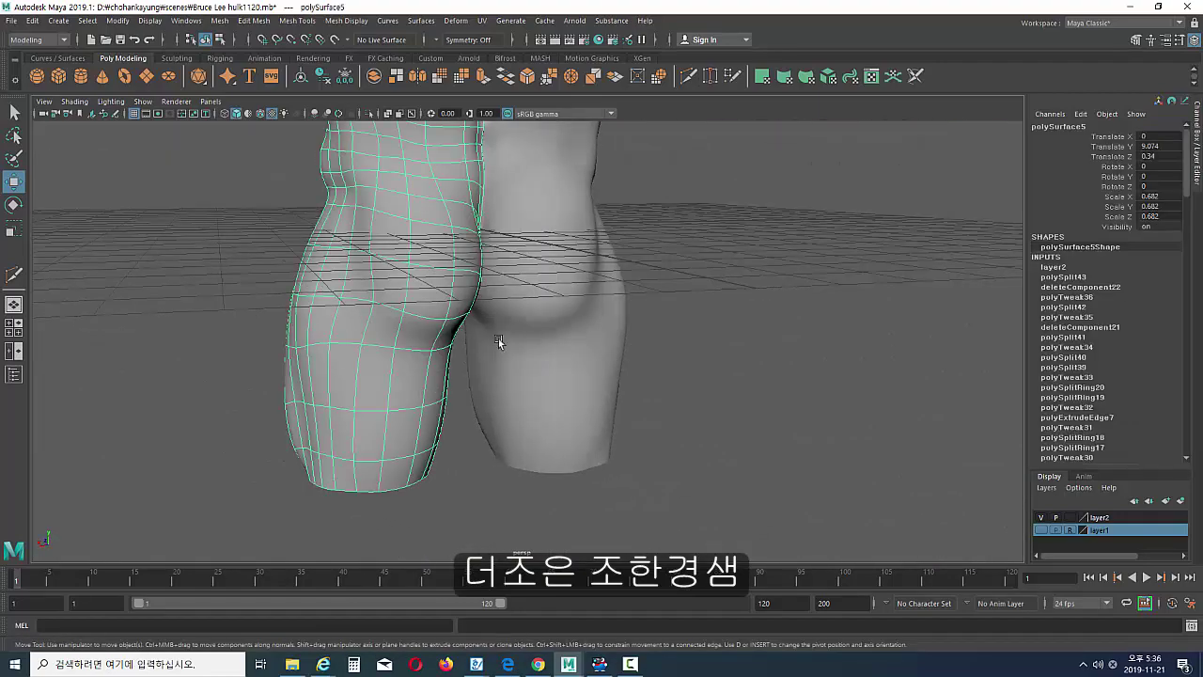
mouse_move(432, 381)
alt+right_down()
mouse_move(536, 367)
mouse_move(518, 363)
alt+right_up()
alt+drag(517, 363, 461, 376)
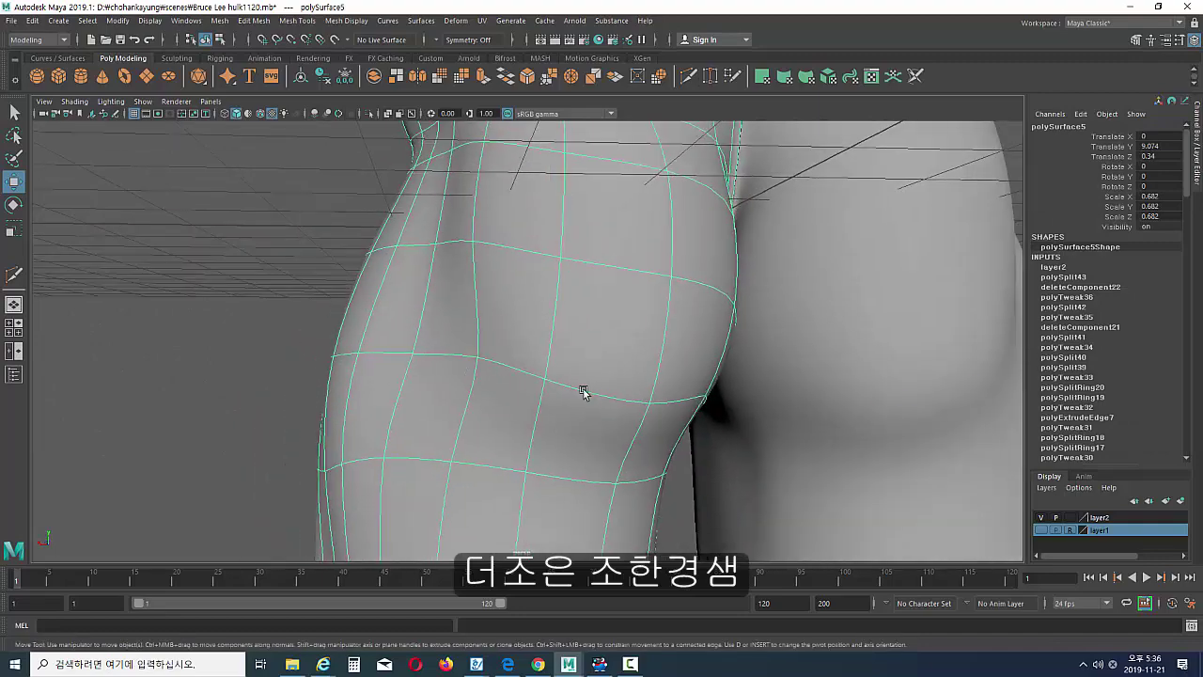
click(598, 394)
mouse_move(597, 394)
mouse_down()
mouse_move(592, 412)
mouse_move(643, 423)
mouse_move(618, 338)
mouse_up()
- Select an edge at the back of the hip, then view up into the leg opening
key(F8)
key(F8)
click(602, 340)
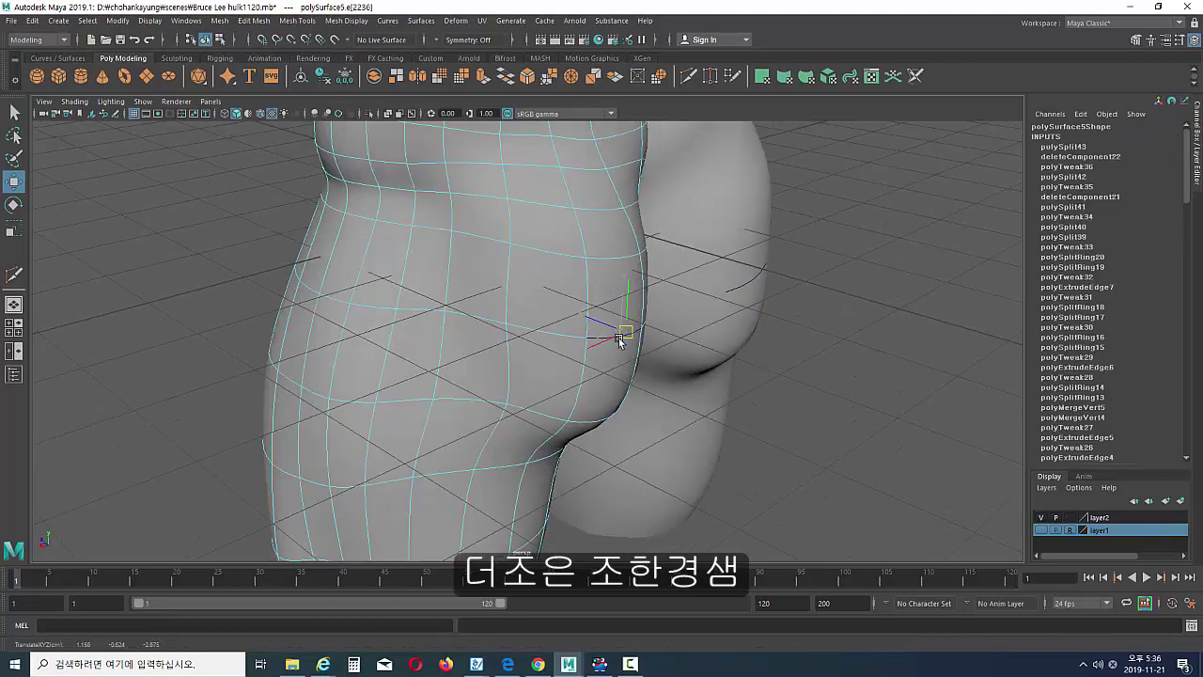
click(795, 360)
mouse_move(795, 361)
alt+mouse_down()
mouse_move(502, 422)
mouse_move(497, 403)
mouse_move(619, 470)
mouse_move(478, 424)
mouse_move(569, 311)
mouse_move(483, 336)
mouse_move(503, 320)
mouse_move(453, 419)
mouse_move(488, 400)
mouse_move(536, 455)
alt+mouse_up()
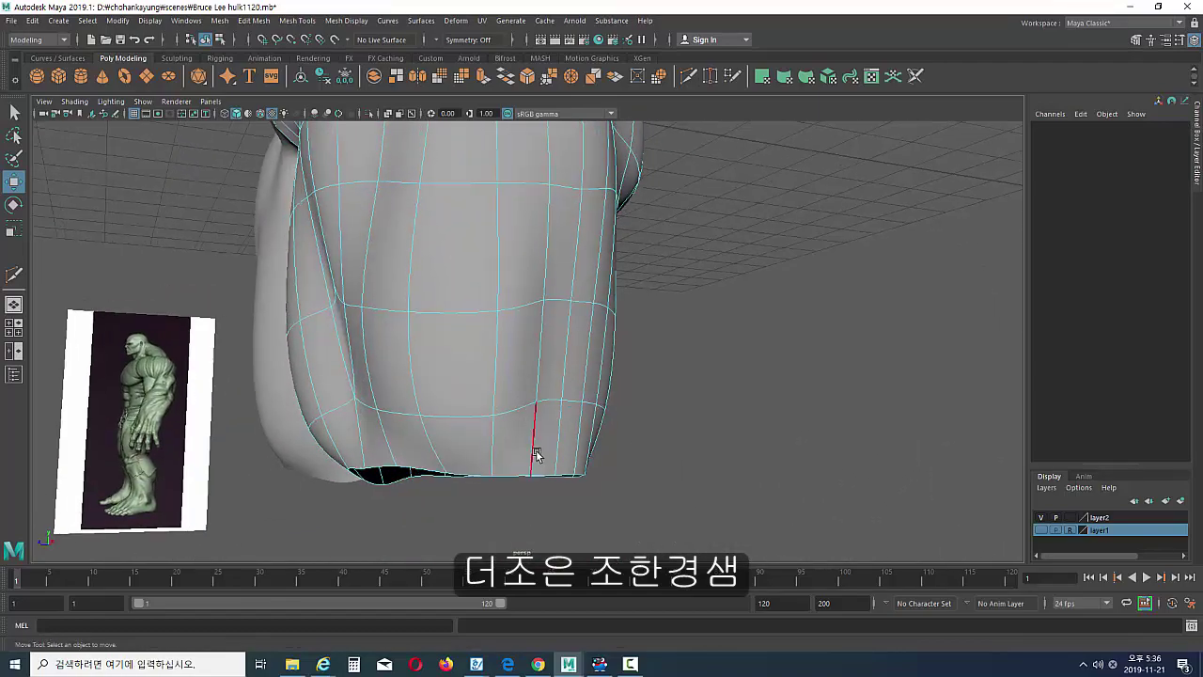
alt+drag(540, 411, 561, 367)
key(F9)
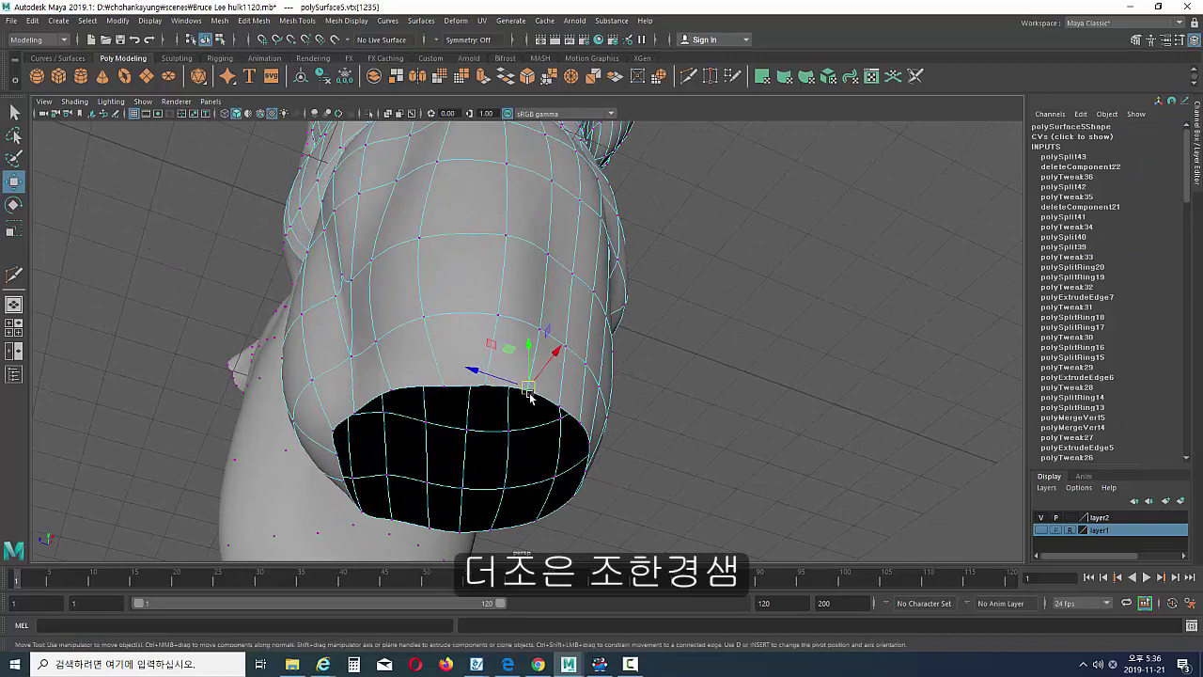
- Adjust a rim vertex on the leg hem opening, then return the shorts mesh to Object Mode
alt+drag(522, 389, 470, 377)
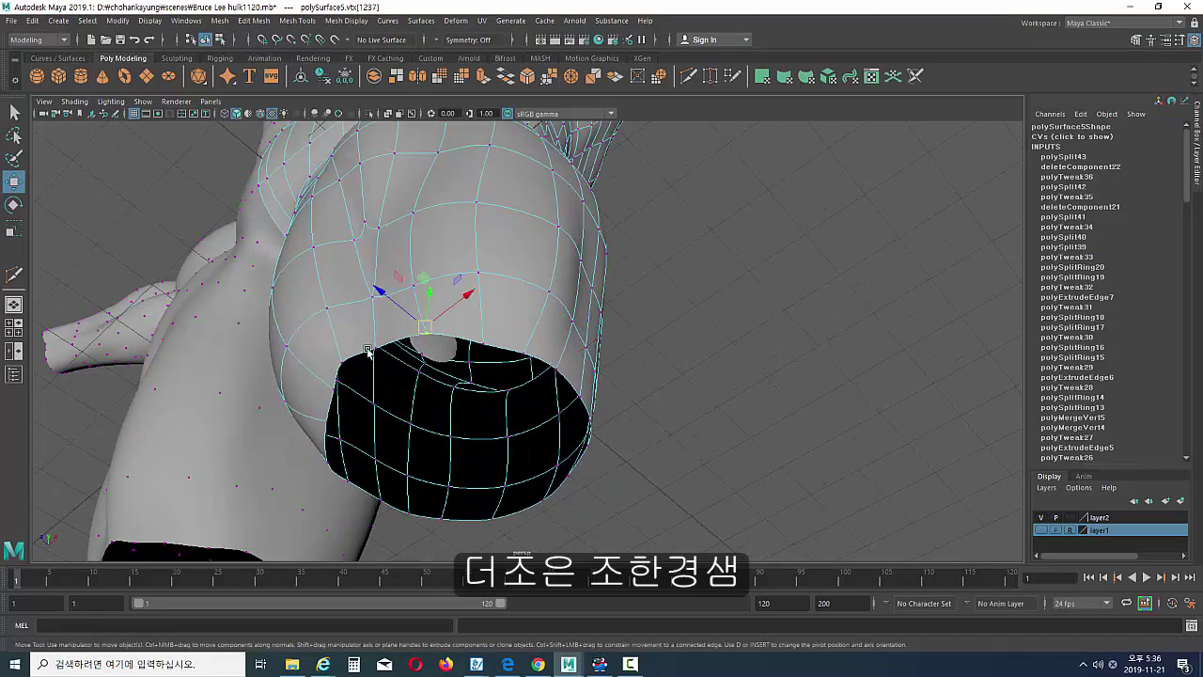
mouse_move(367, 350)
alt+mouse_down()
mouse_move(438, 365)
mouse_move(462, 290)
alt+mouse_up()
click(537, 336)
mouse_move(536, 336)
alt+mouse_down()
mouse_move(581, 324)
mouse_move(498, 321)
alt+mouse_up()
click(453, 215)
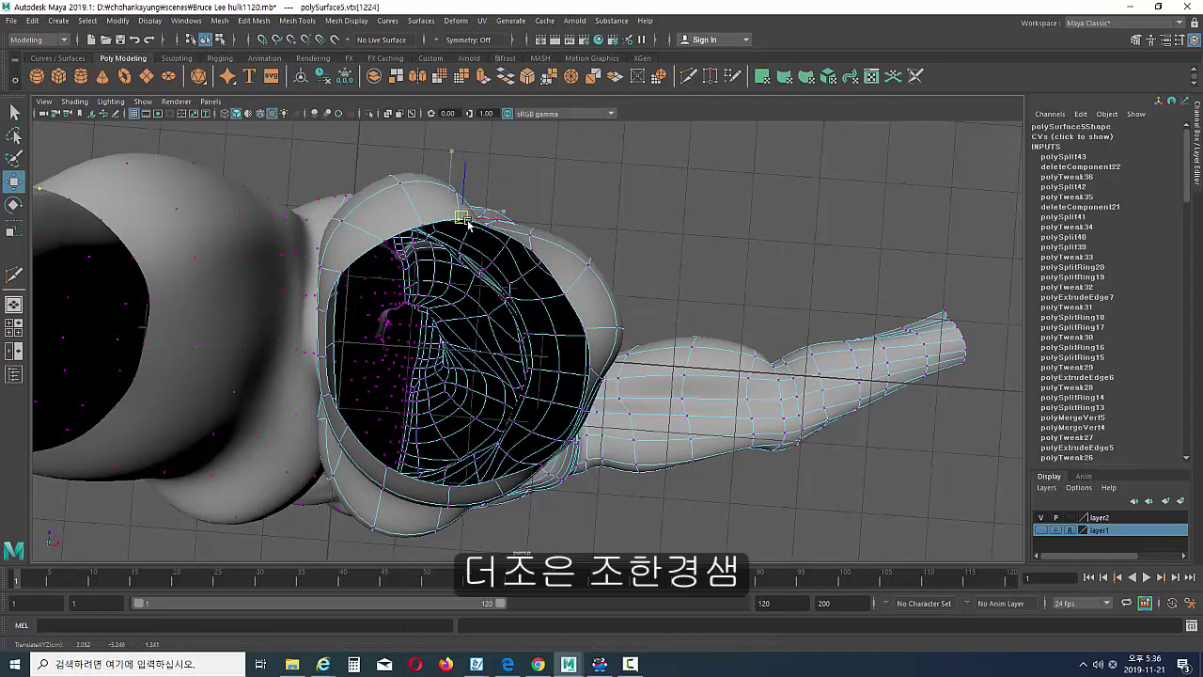
mouse_move(458, 230)
alt+mouse_down()
mouse_move(442, 304)
mouse_move(501, 424)
mouse_move(478, 464)
mouse_move(424, 443)
mouse_move(517, 314)
alt+mouse_up()
click(517, 314)
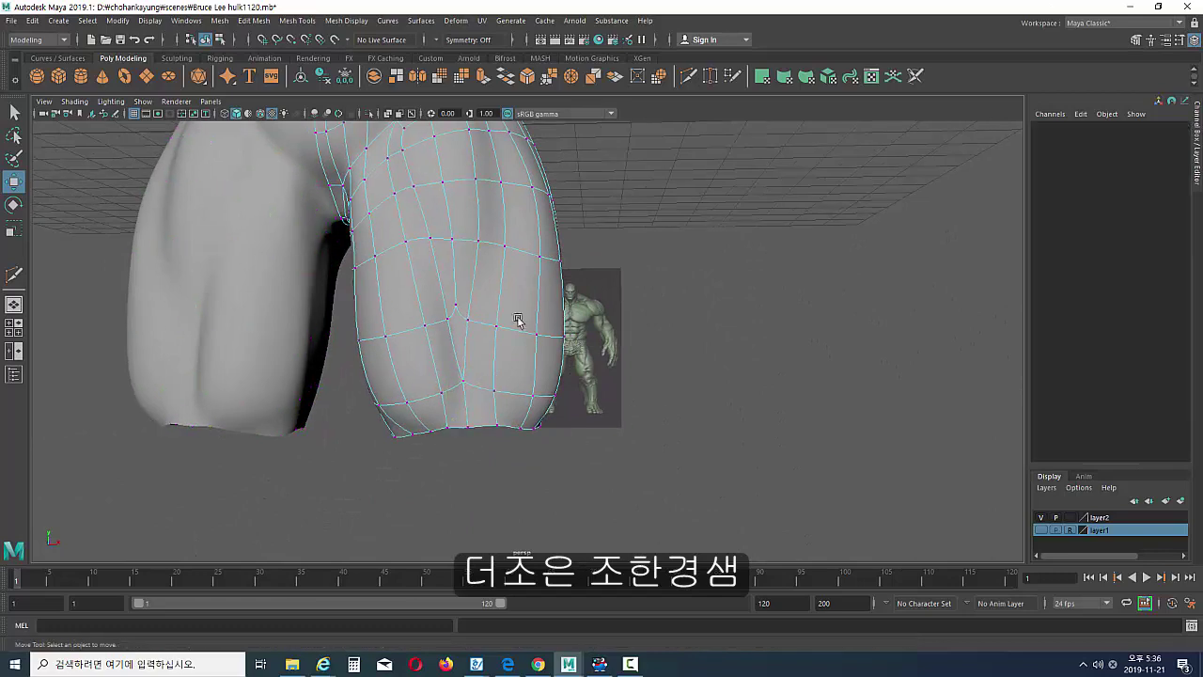
right_drag(499, 294, 608, 242)
mouse_move(608, 242)
alt+mouse_down()
mouse_move(636, 288)
mouse_move(411, 449)
mouse_move(478, 422)
mouse_move(593, 409)
alt+mouse_up()
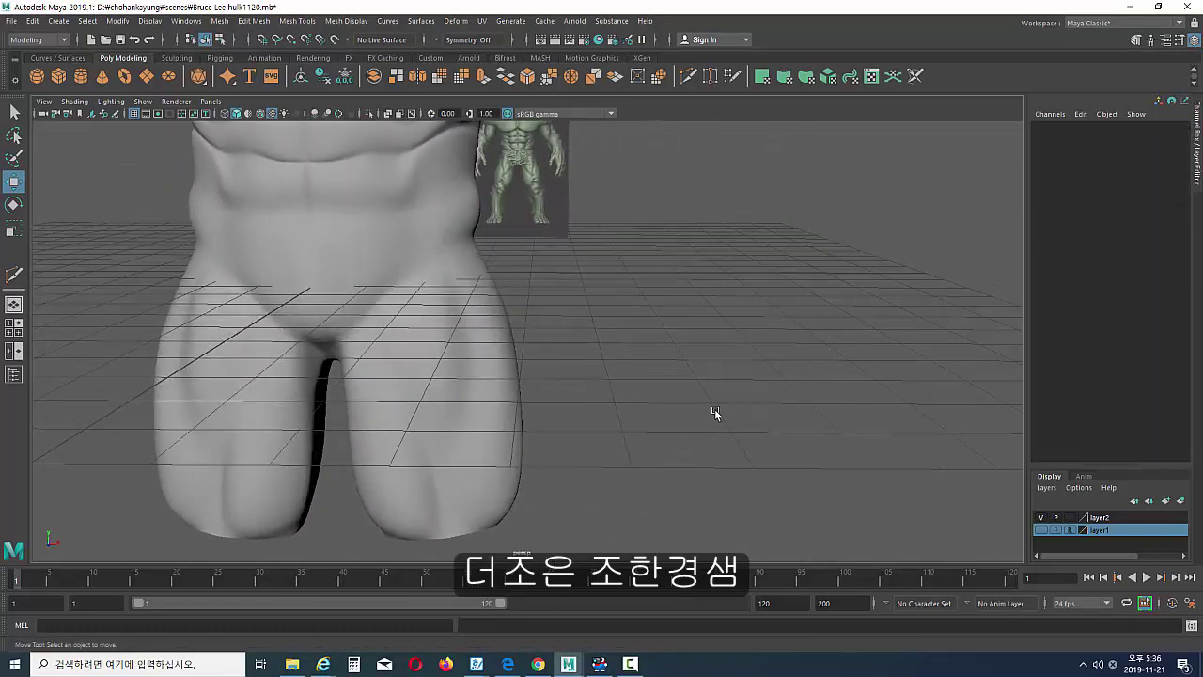